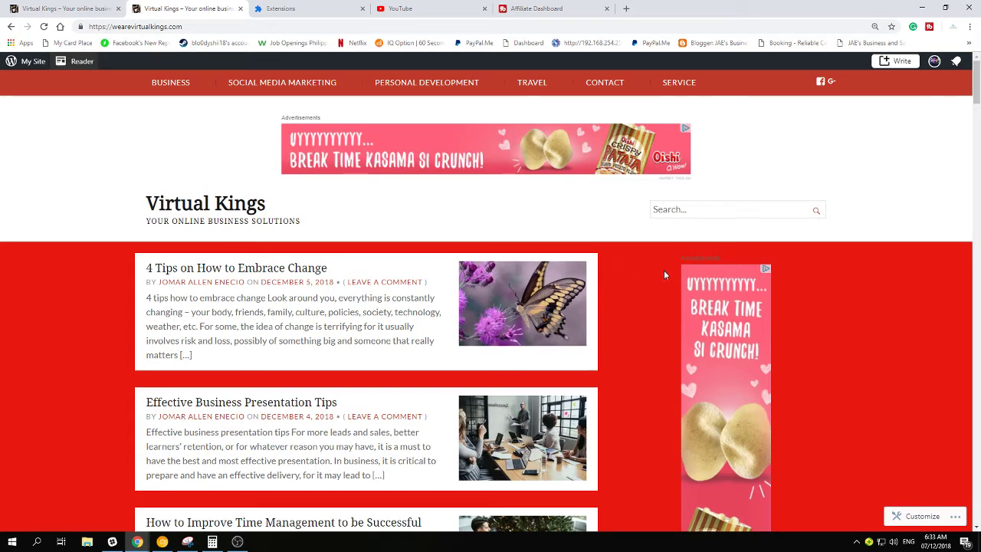
# Scroll down the Virtual Kings homepage through its latest posts
pyautogui.scroll(-2, 664, 270)
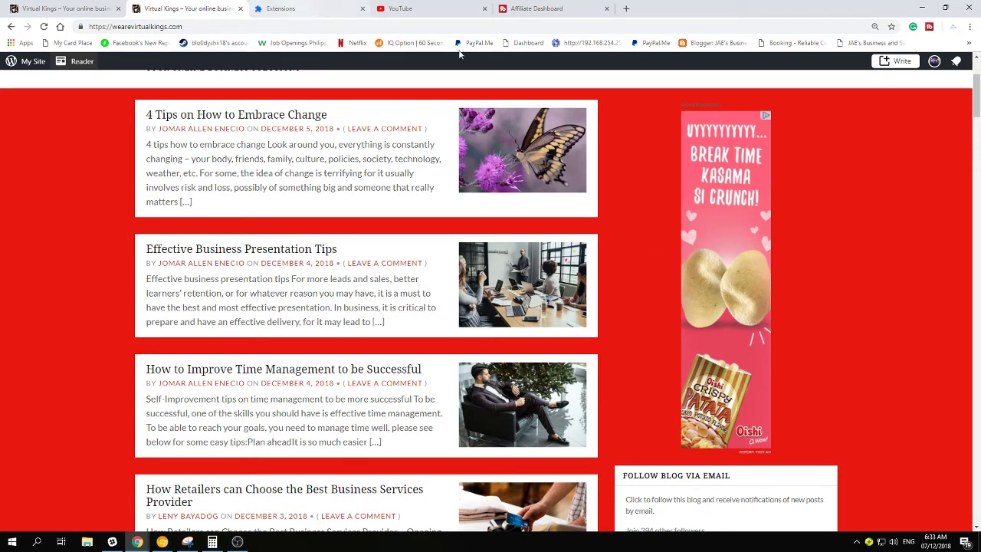
# Switch to the TubeBuddy Affiliate Dashboard in the other browser tab
pyautogui.click(536, 9)
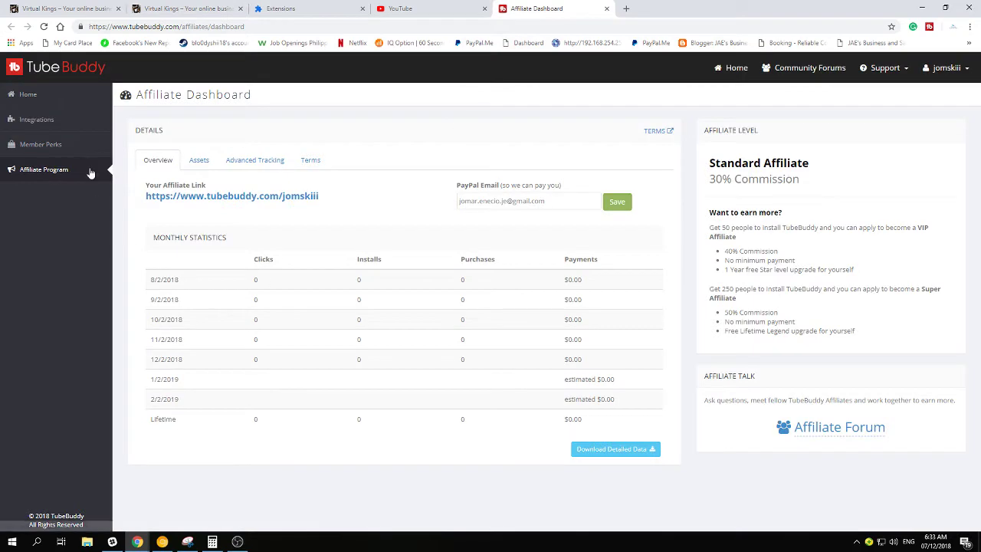
pyautogui.click(400, 10)
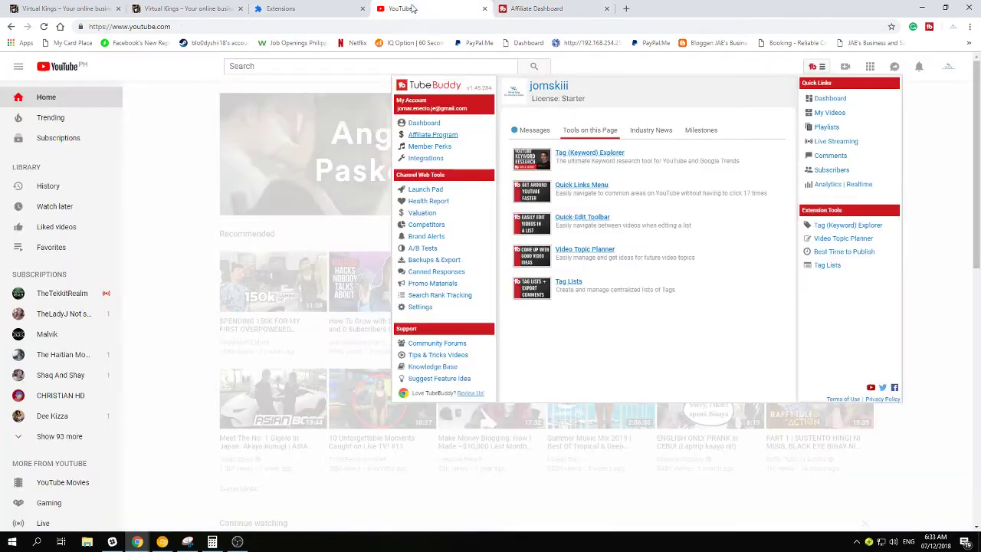
pyautogui.click(180, 131)
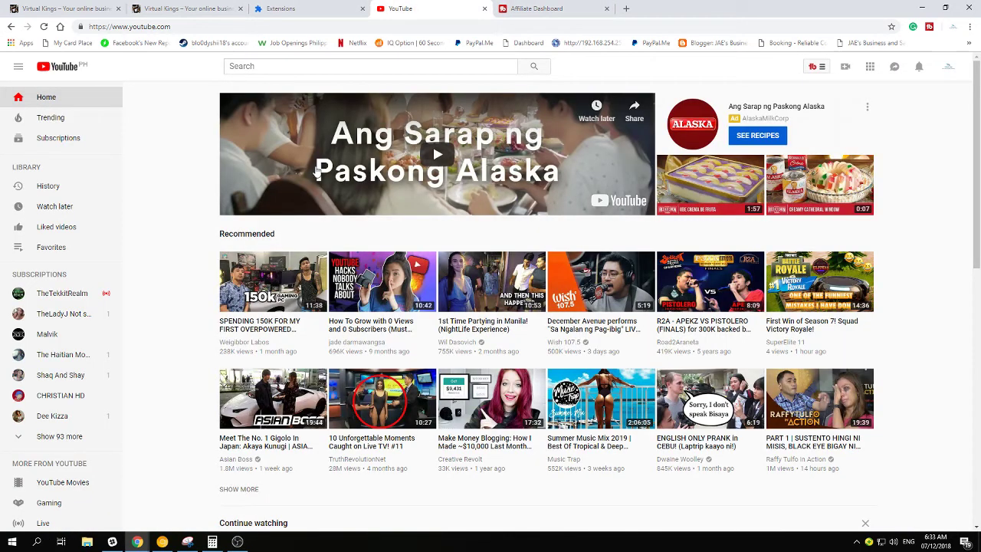
pyautogui.click(816, 68)
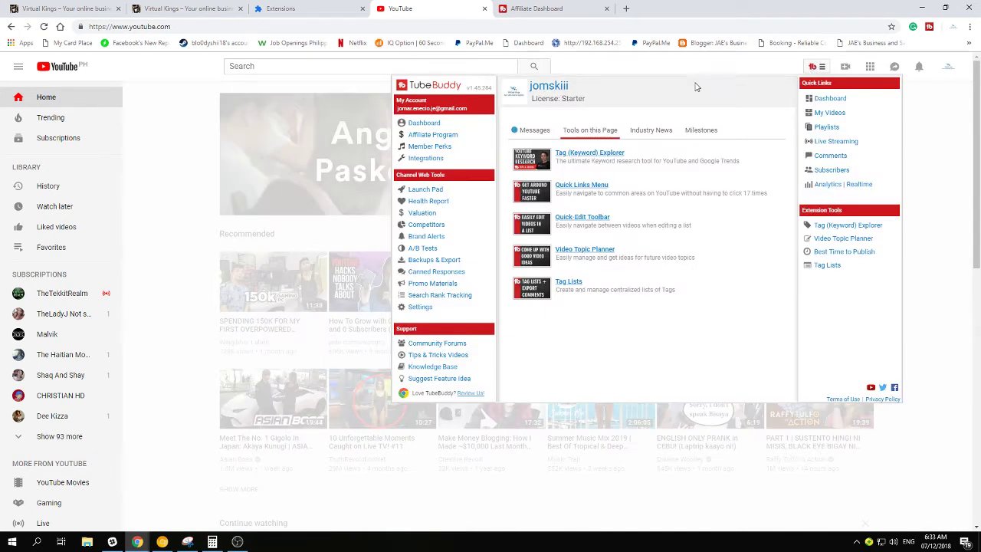
pyautogui.click(138, 139)
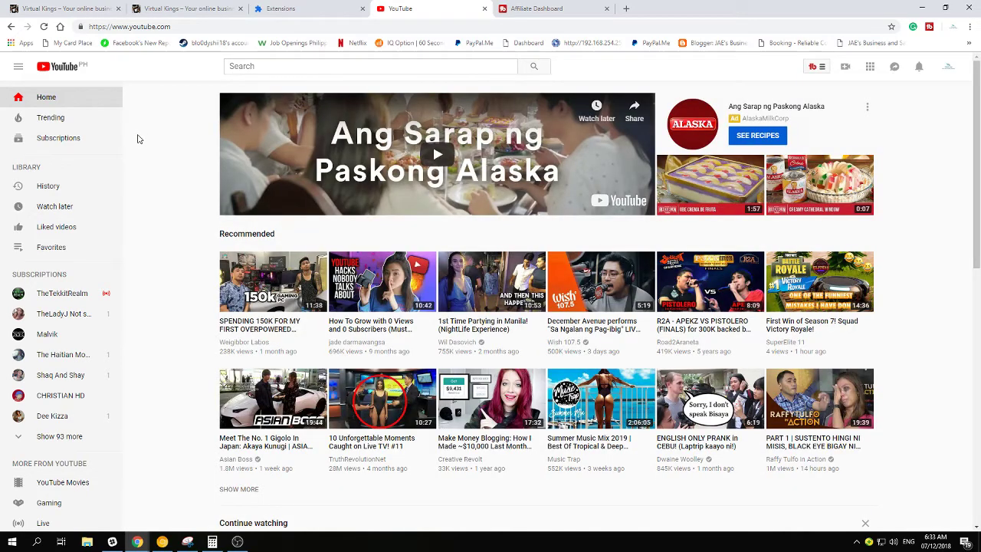
pyautogui.click(814, 69)
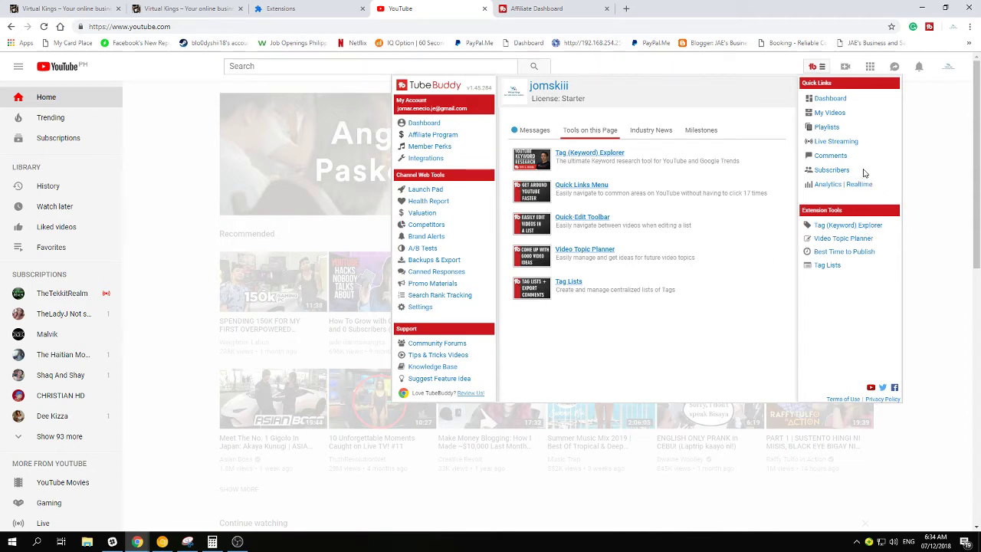
pyautogui.click(938, 161)
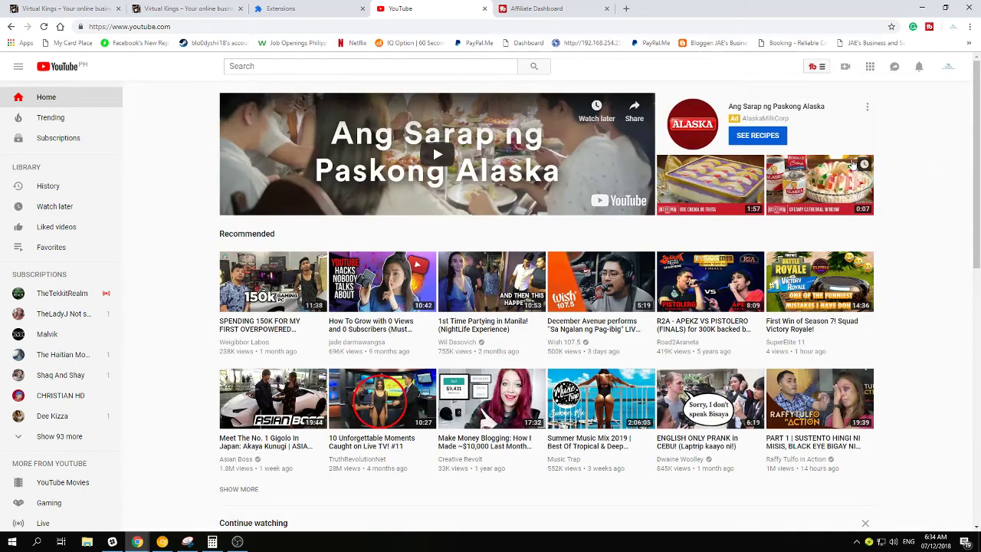
pyautogui.click(578, 10)
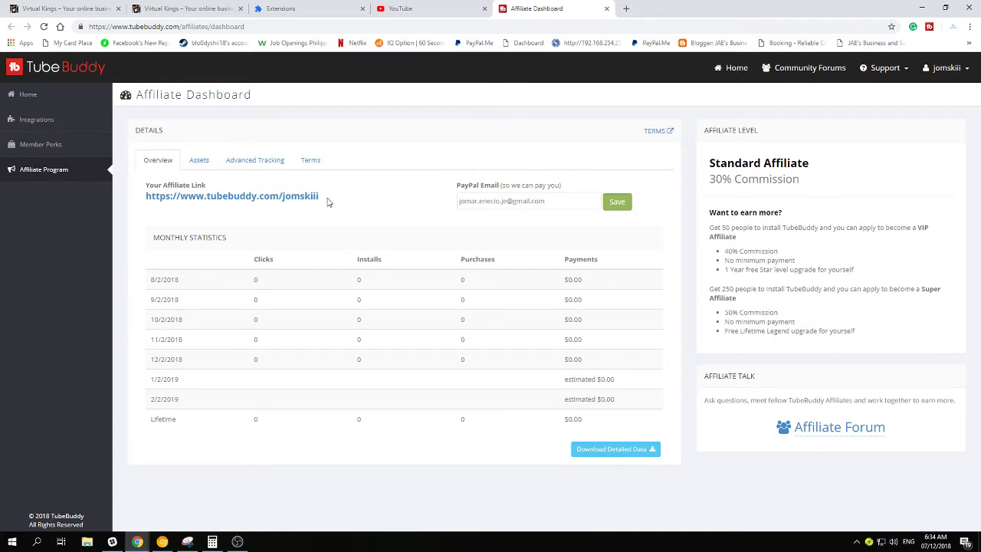
# Highlight the TubeBuddy affiliate link and the 30% commission, then go back to the Virtual Kings blog
pyautogui.moveTo(325, 196); pyautogui.dragTo(245, 189)
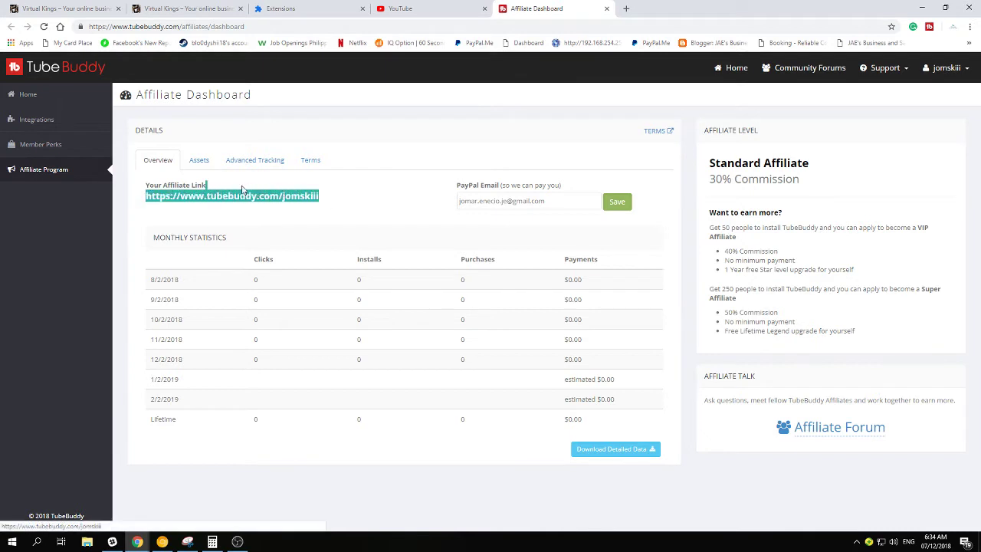
pyautogui.click(345, 200)
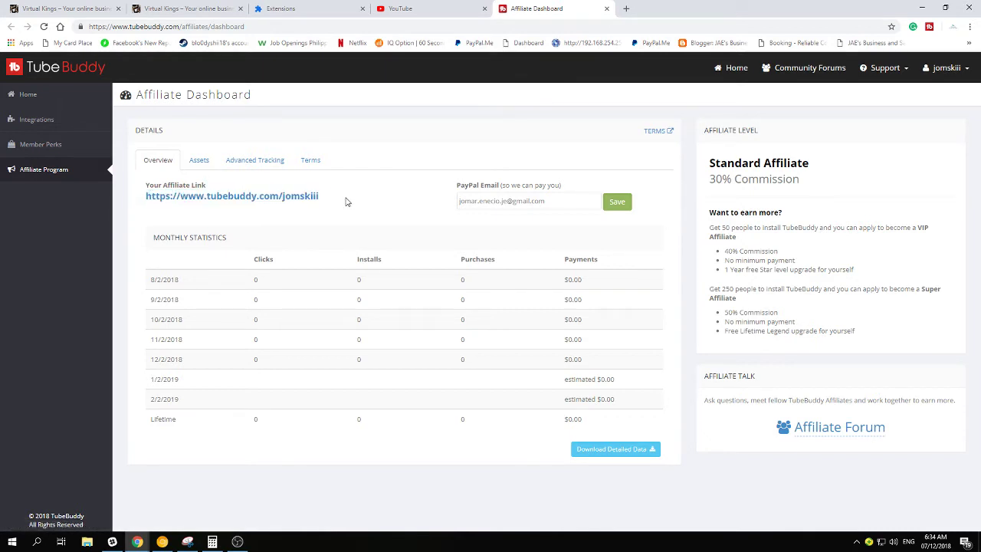
pyautogui.moveTo(346, 202); pyautogui.dragTo(146, 196)
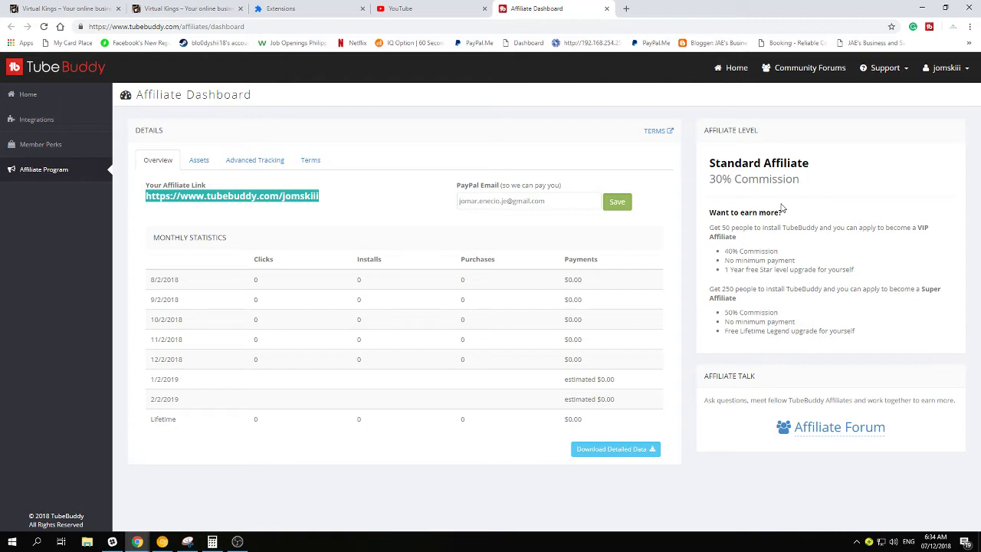
pyautogui.click(119, 212)
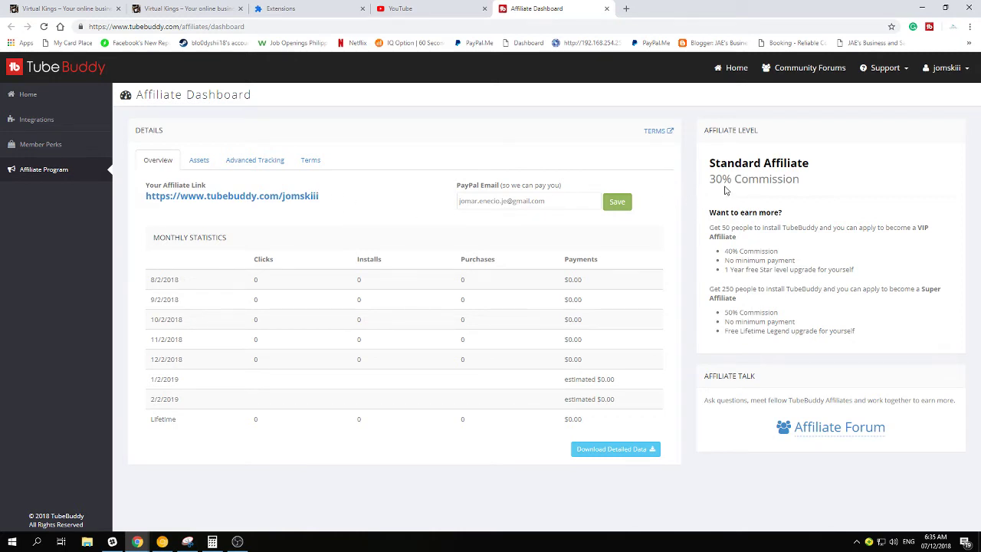
pyautogui.moveTo(708, 181); pyautogui.dragTo(723, 181)
pyautogui.click(775, 180)
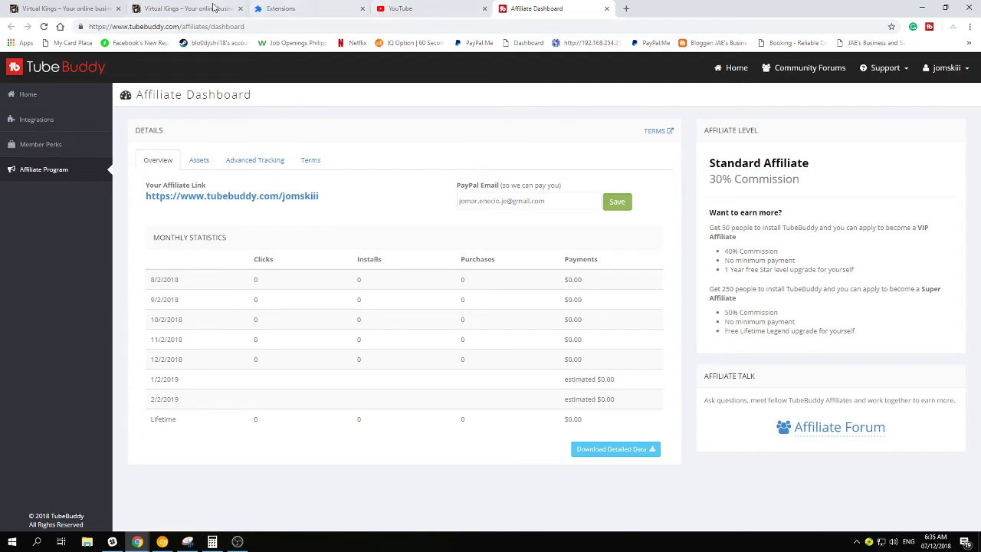
pyautogui.click(184, 8)
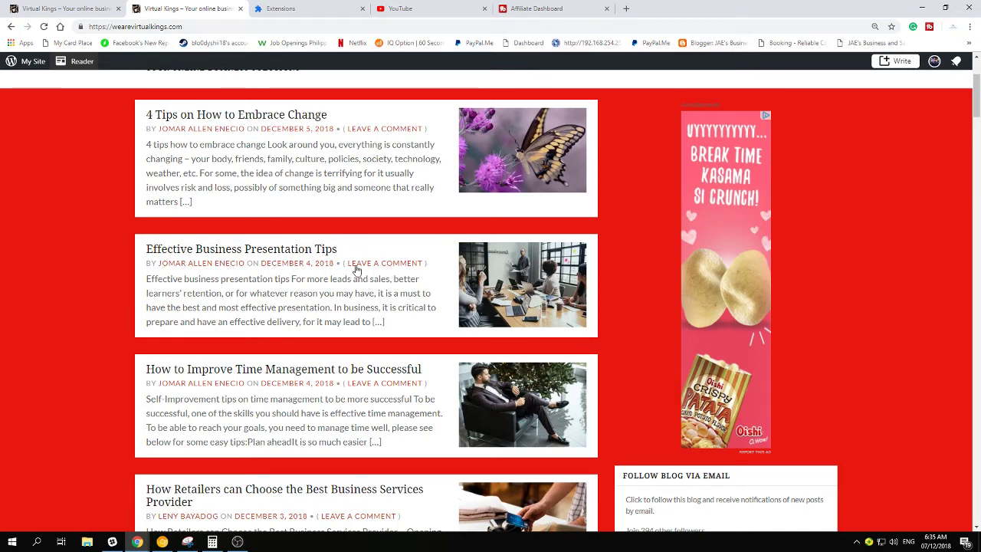
pyautogui.click(549, 4)
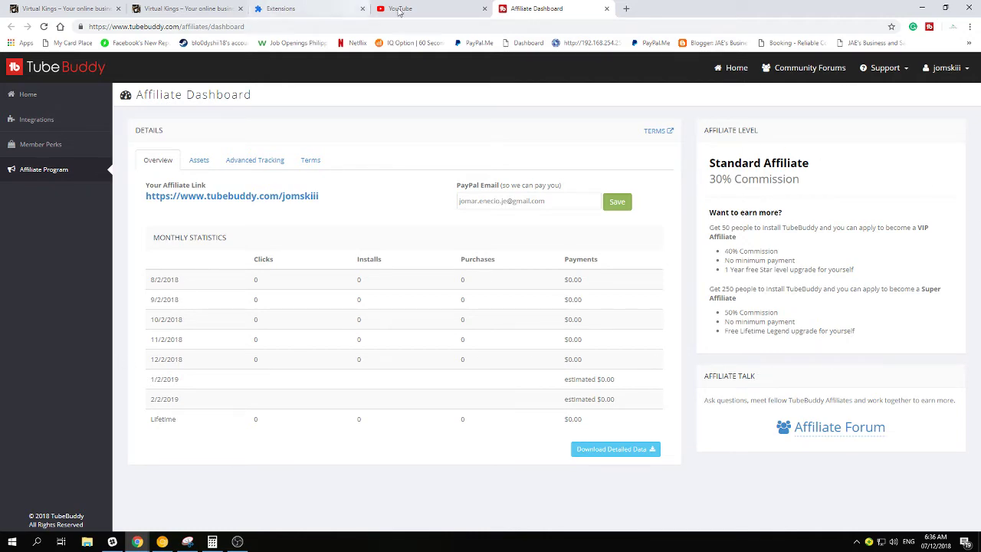
pyautogui.click(434, 9)
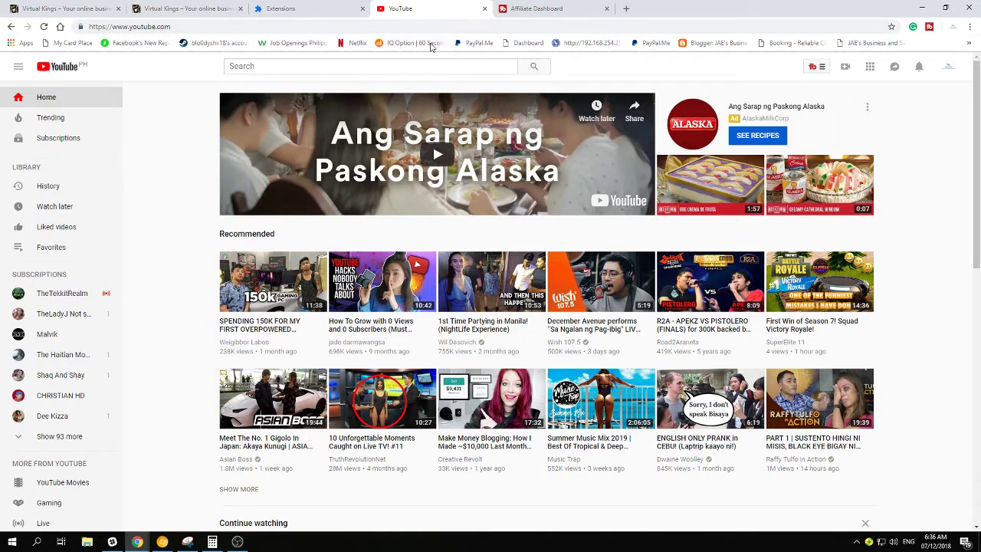
pyautogui.click(196, 7)
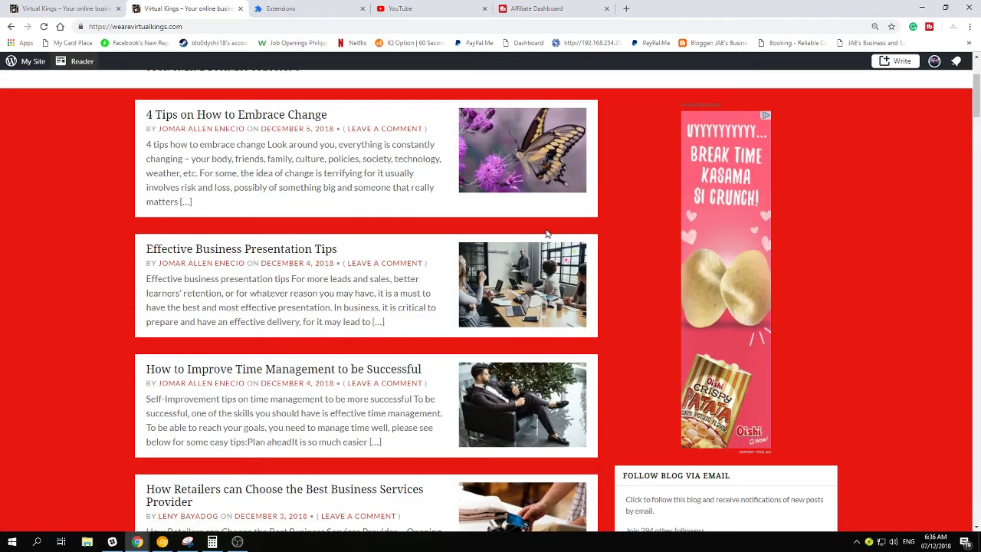
# Scroll back up the Virtual Kings homepage, then switch to the Extensions page
pyautogui.scroll(1, 326, 238)
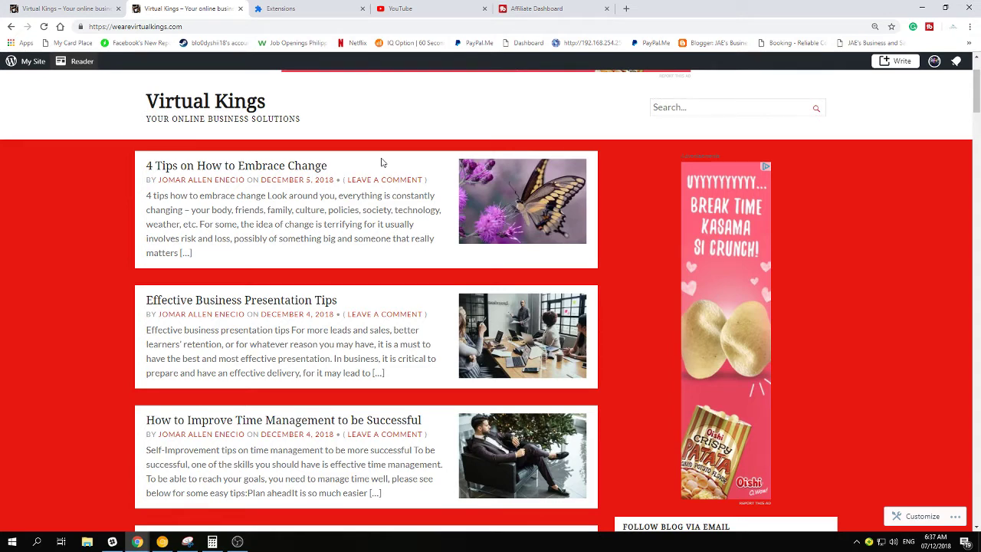
pyautogui.click(321, 8)
# Close the Extensions and TubeBuddy Affiliate Dashboard tabs
pyautogui.click(276, 28)
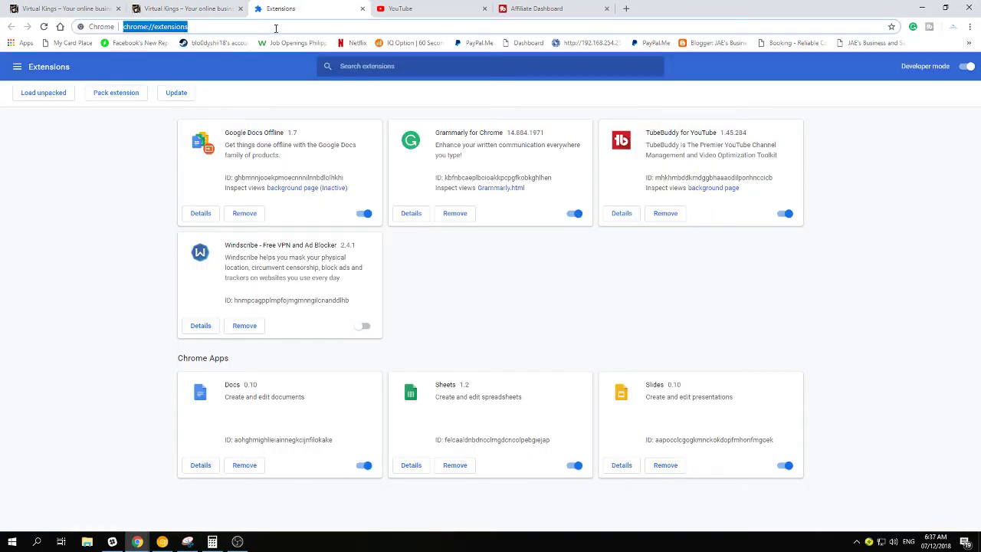
pyautogui.click(364, 9)
pyautogui.click(406, 9)
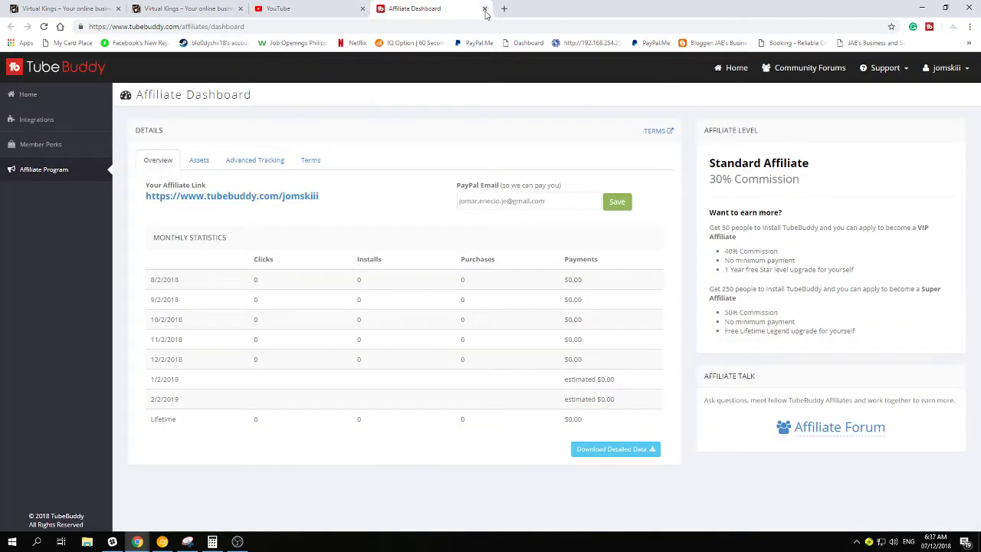
pyautogui.click(483, 9)
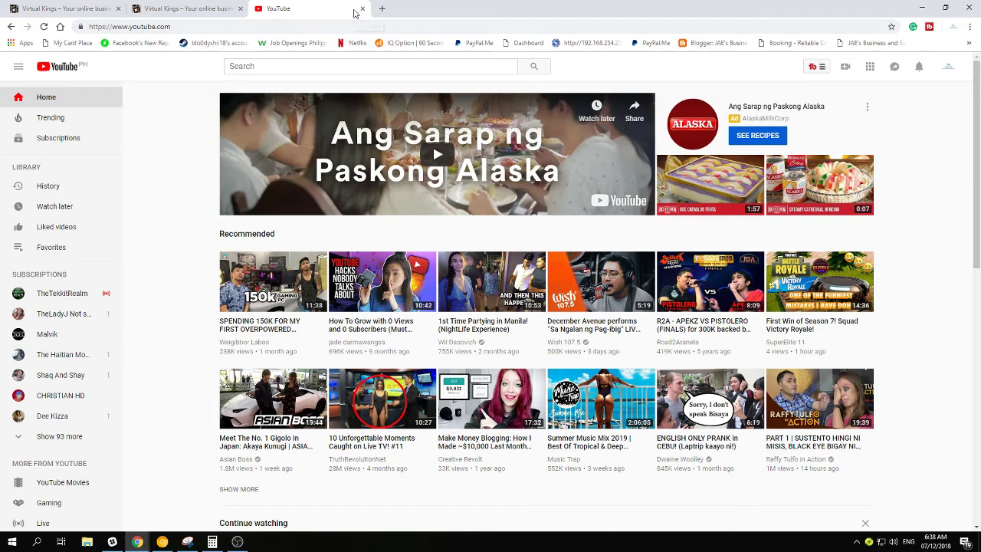
# Clear the YouTube tab's address bar and return to the Virtual Kings blog
pyautogui.click(304, 26)
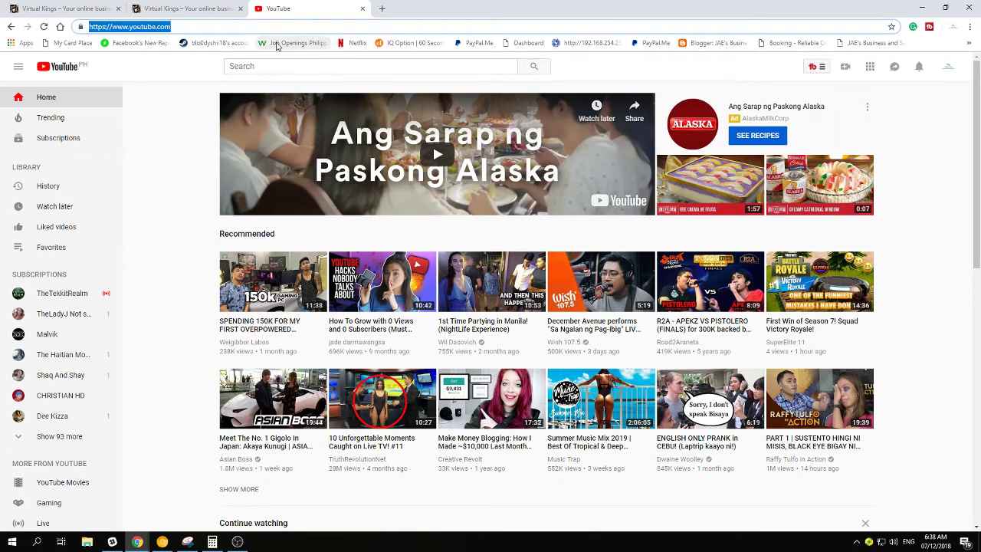
pyautogui.press('BackSpace')
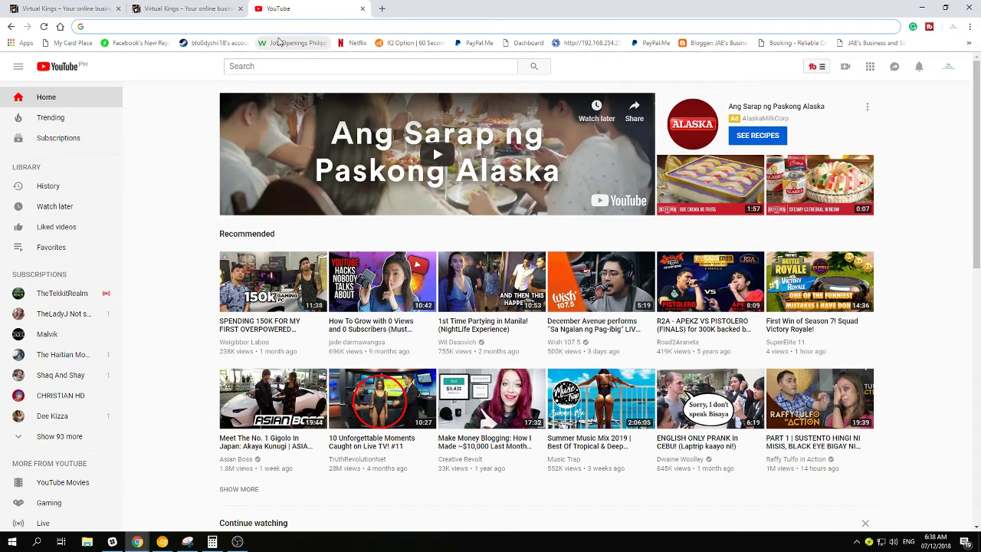
pyautogui.click(154, 8)
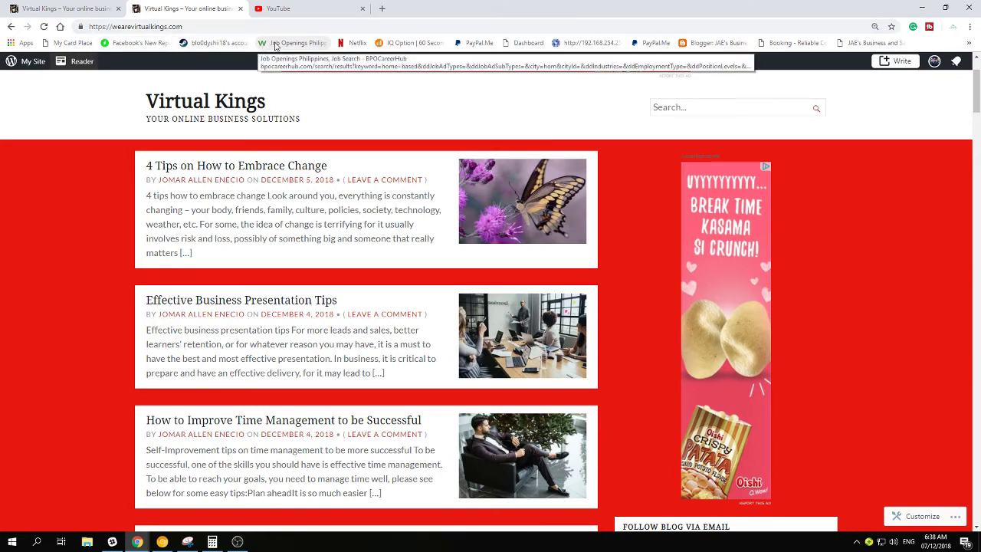
# Try virtualkings.com in a new tab, find it unreachable, and return to the Virtual Kings blog
pyautogui.click(384, 7)
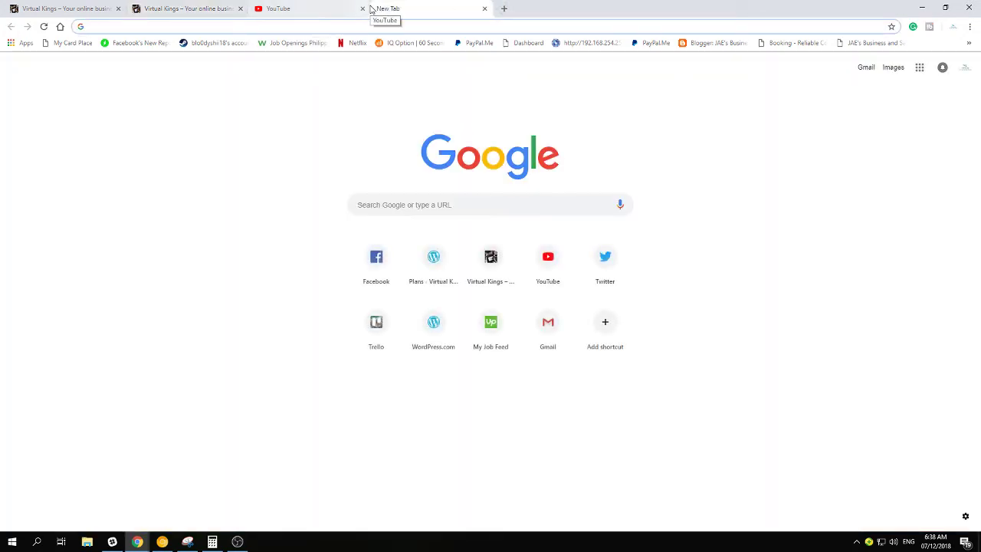
pyautogui.write('virtual')
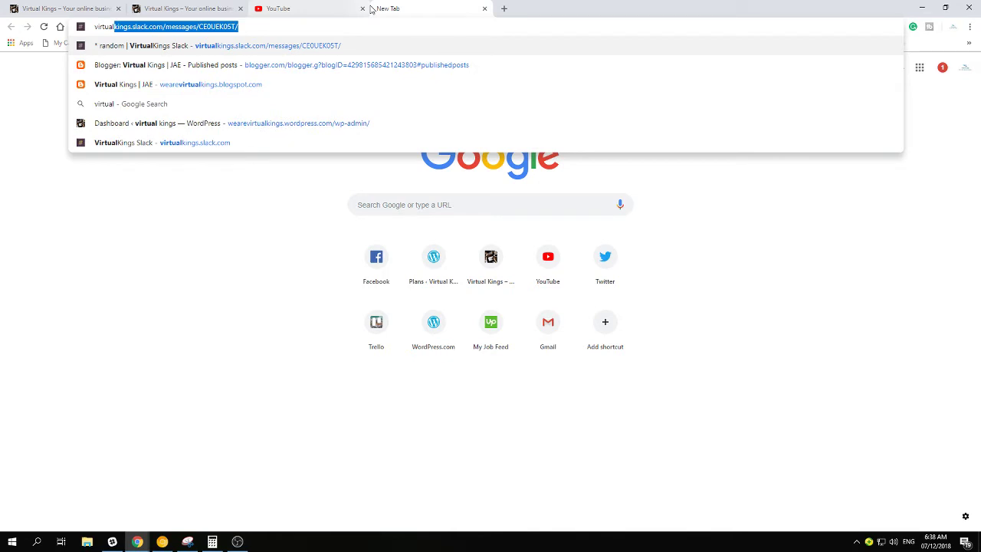
pyautogui.write('kin')
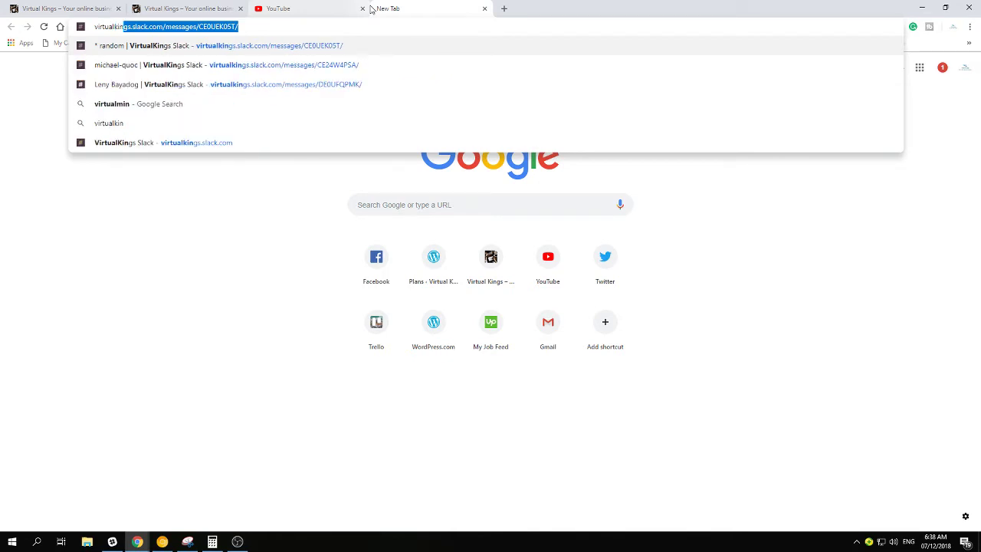
pyautogui.write('gs.com')
pyautogui.press('Return')
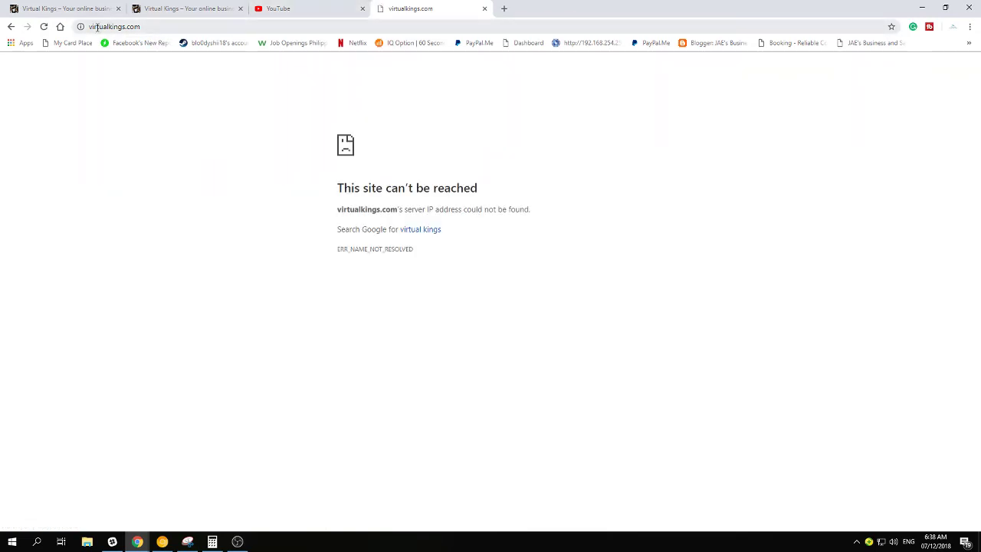
pyautogui.moveTo(96, 26); pyautogui.dragTo(188, 36)
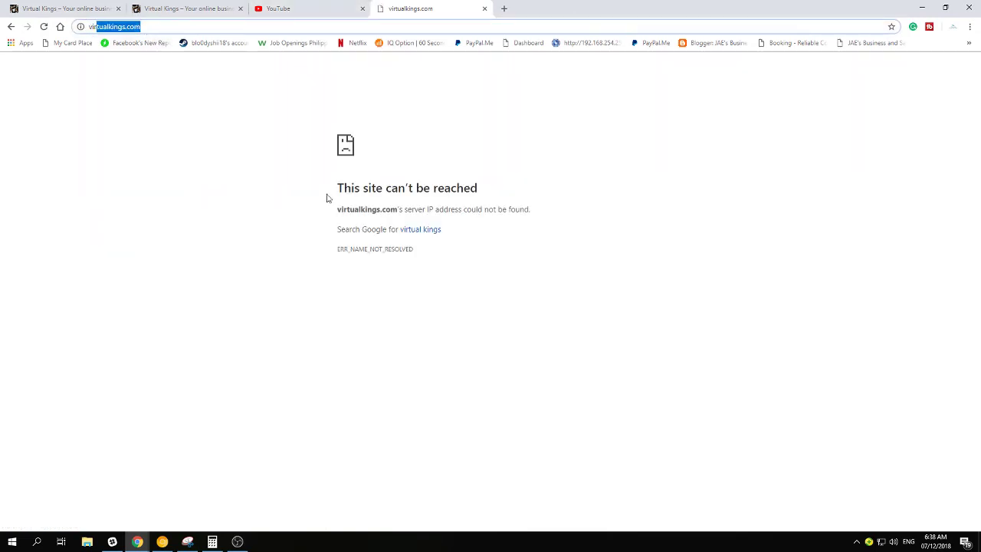
pyautogui.click(211, 8)
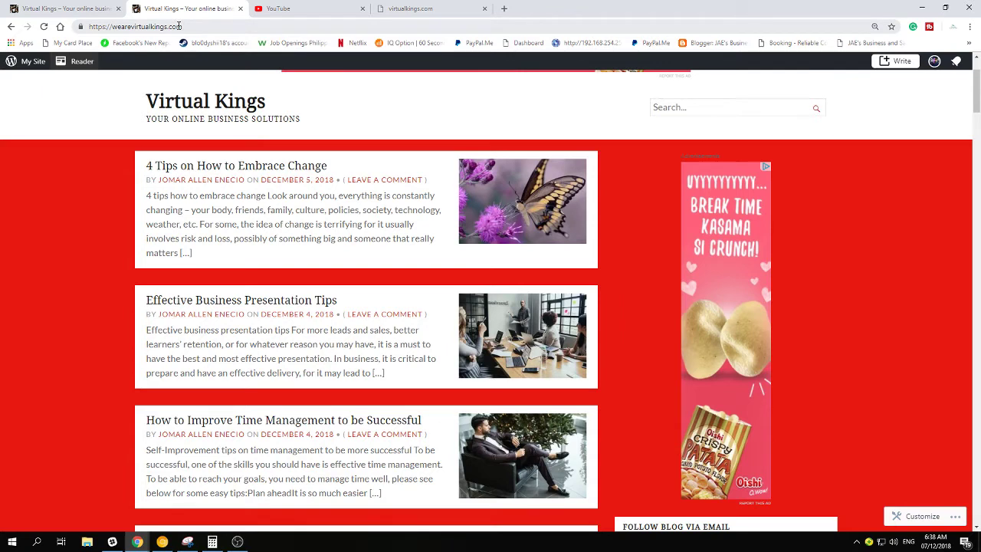
pyautogui.click(320, 7)
# Load blogspot.com to show the Virtual Kings | JAE Blogger posts list
pyautogui.write('blog')
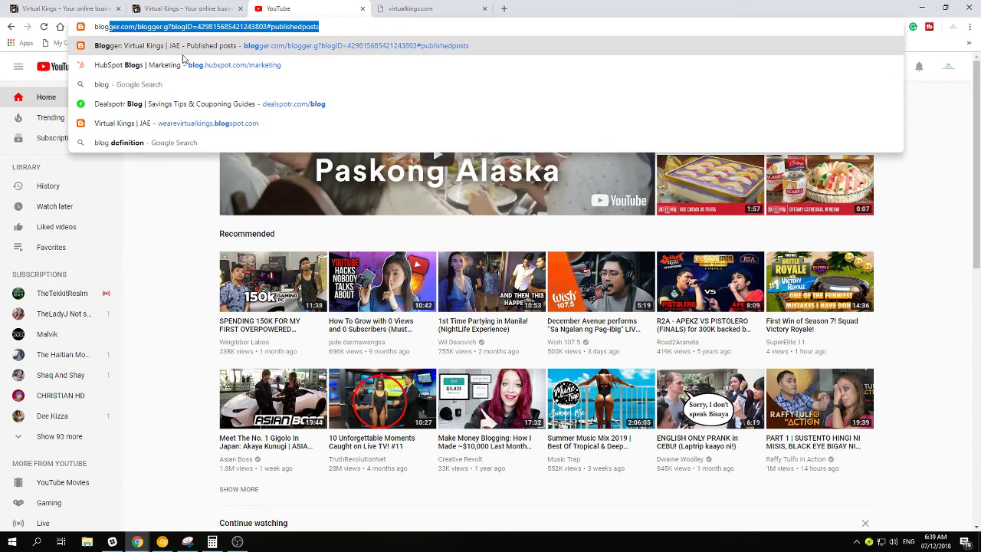
pyautogui.write('spot.c')
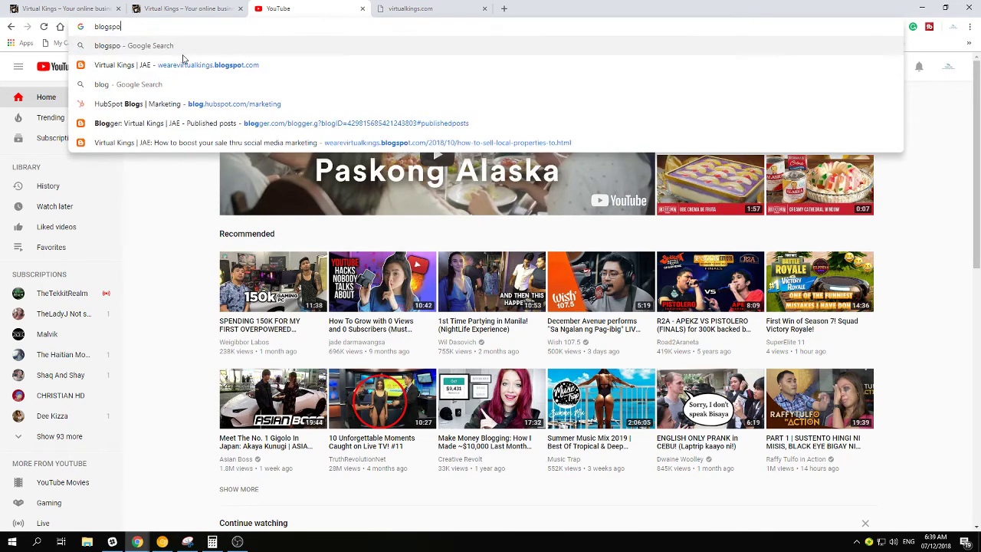
pyautogui.write('om')
pyautogui.press('Return')
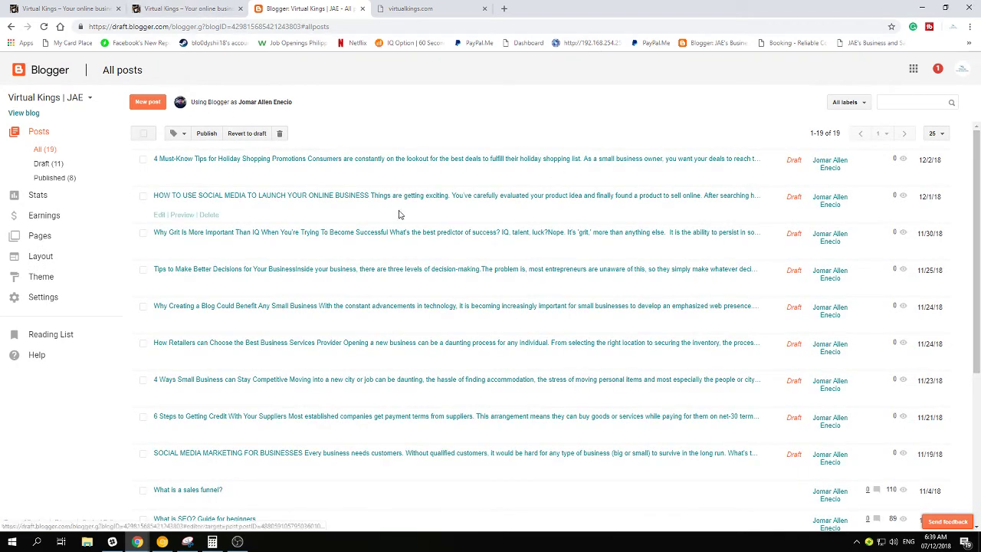
pyautogui.scroll(-3, 403, 221)
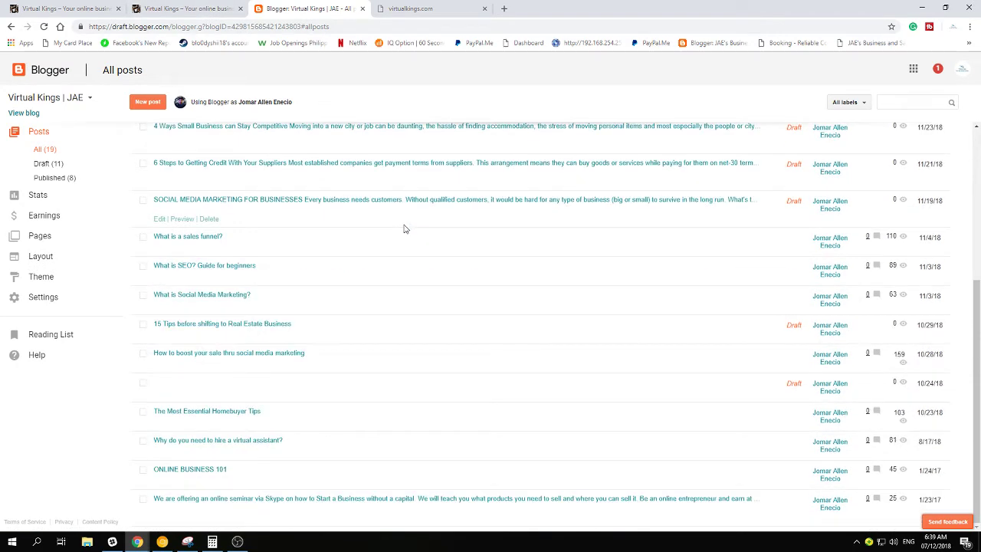
pyautogui.scroll(3, 404, 228)
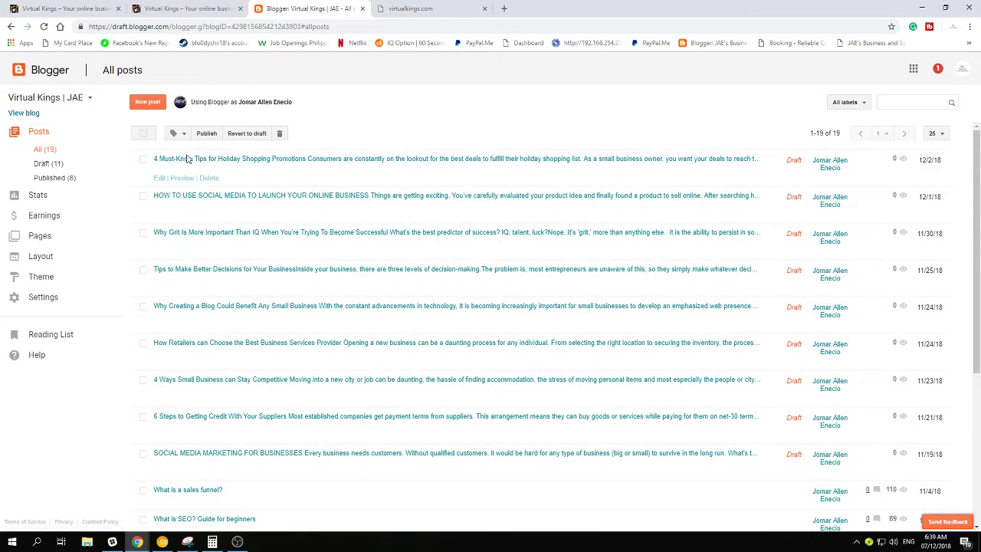
pyautogui.click(32, 113)
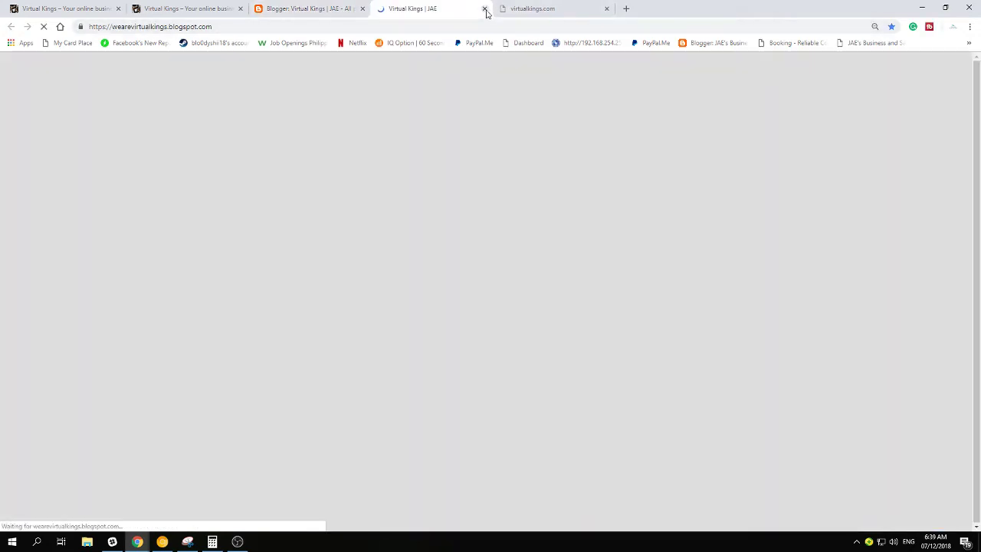
pyautogui.click(485, 9)
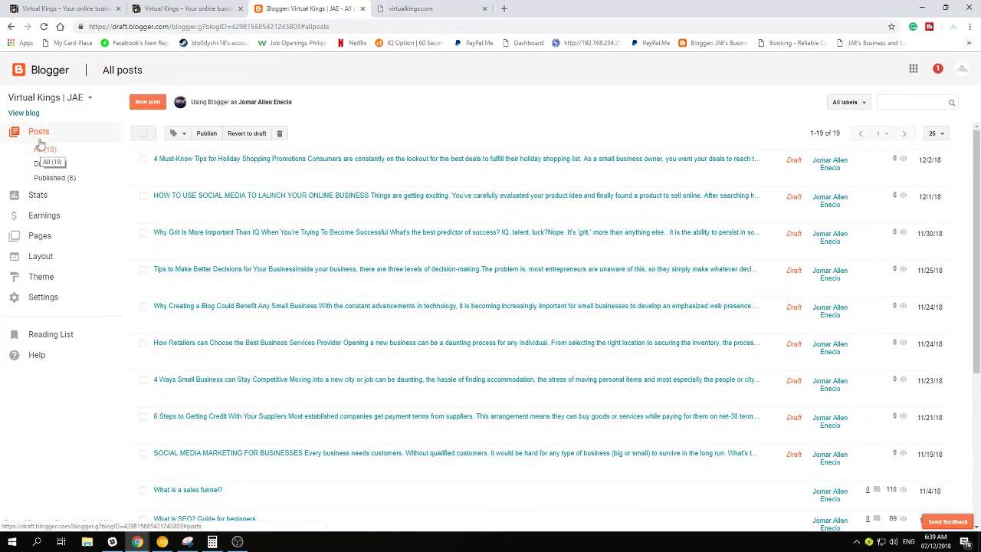
pyautogui.click(82, 103)
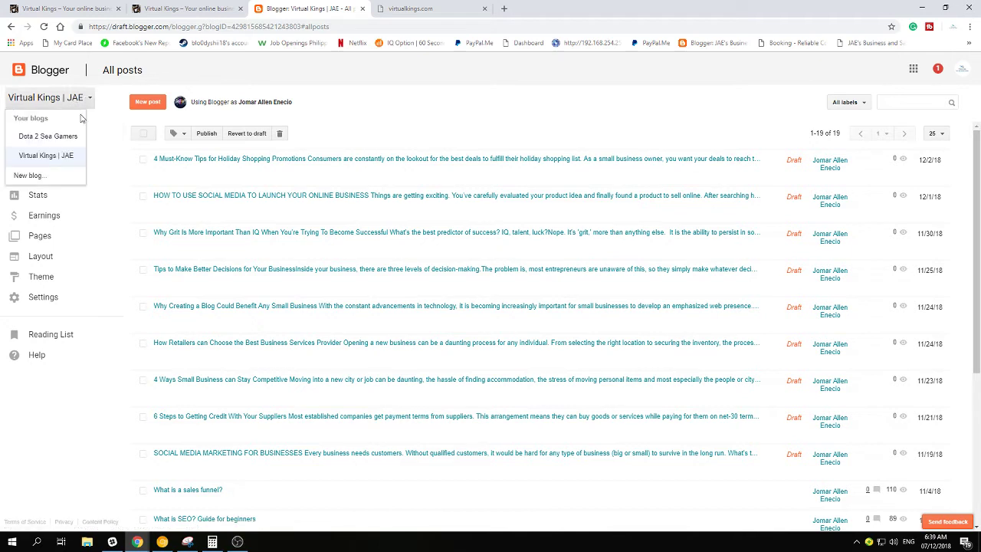
pyautogui.click(452, 80)
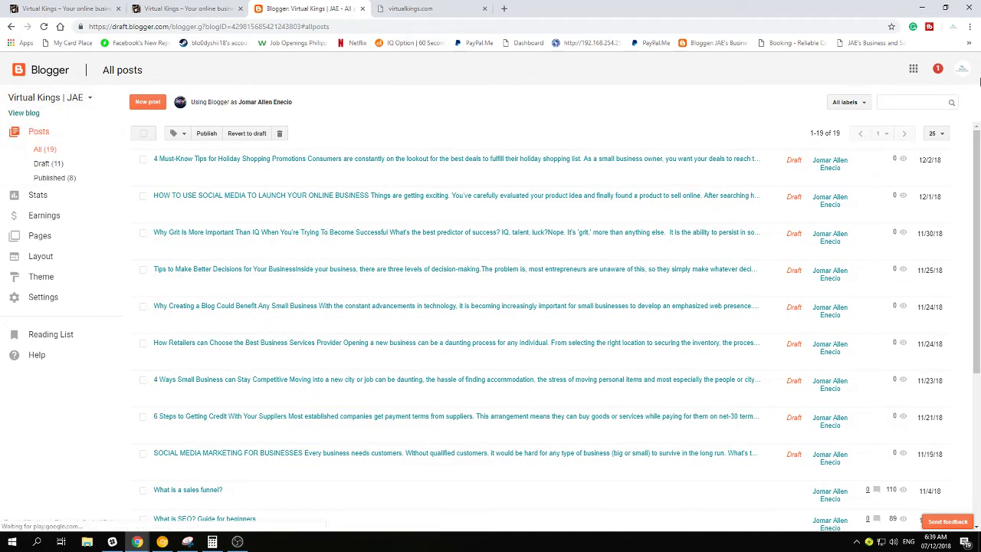
pyautogui.click(962, 69)
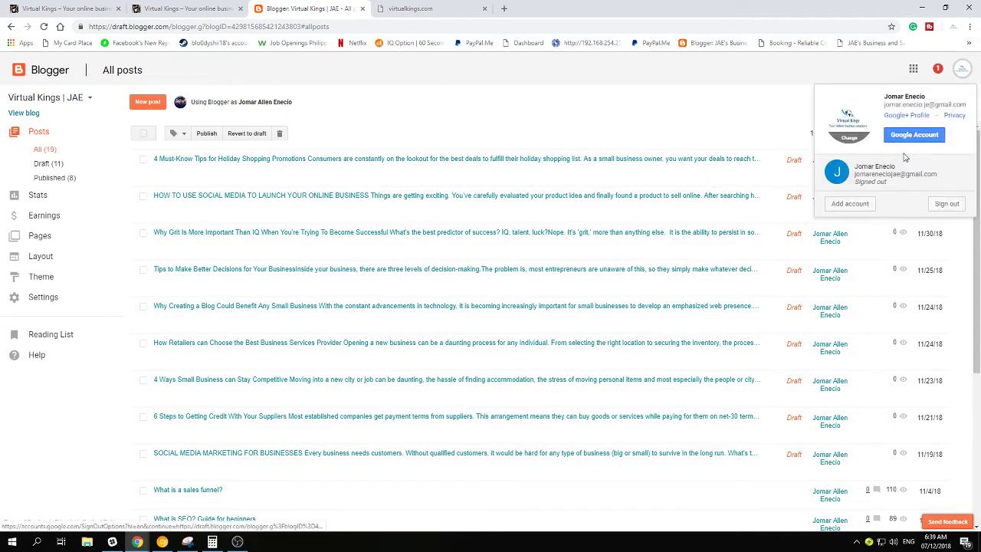
pyautogui.click(537, 71)
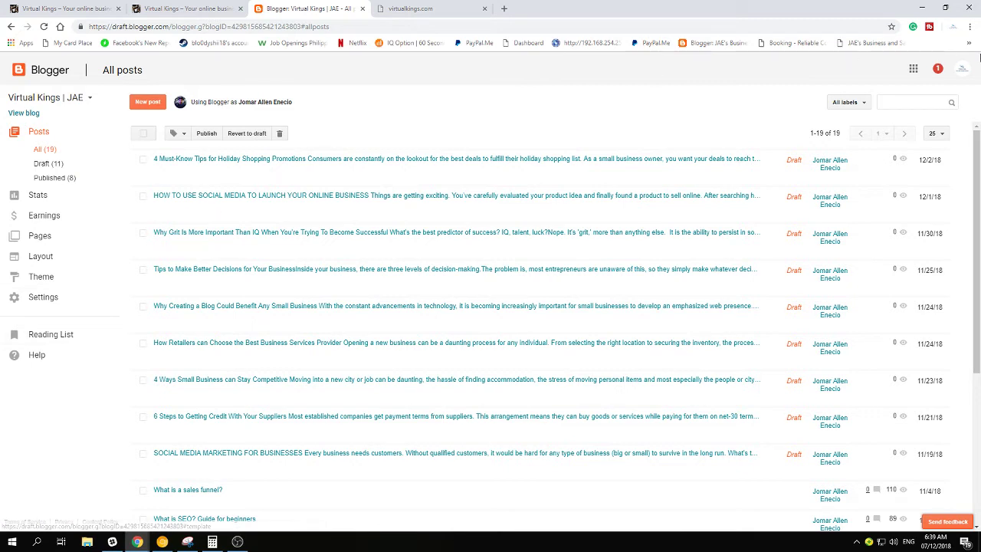
pyautogui.click(962, 69)
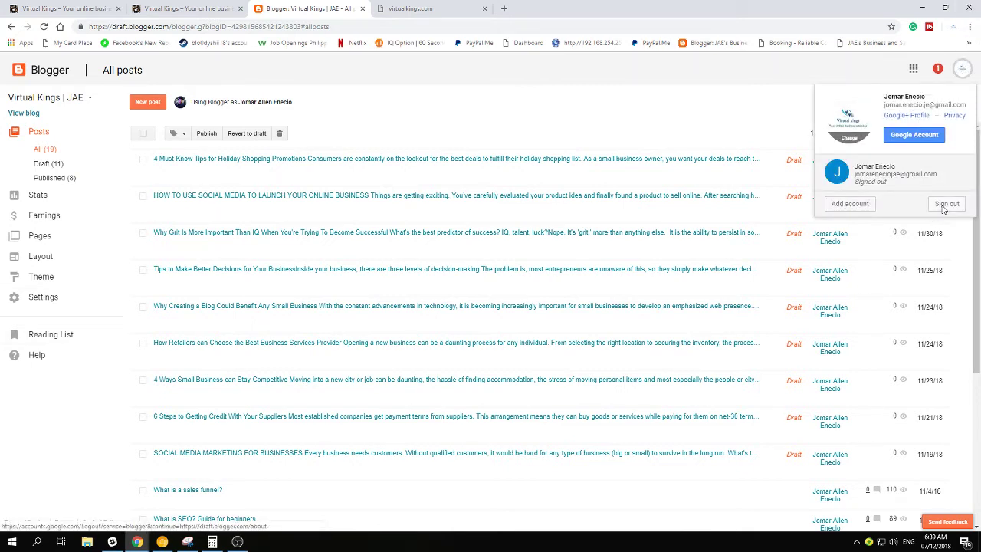
pyautogui.click(52, 70)
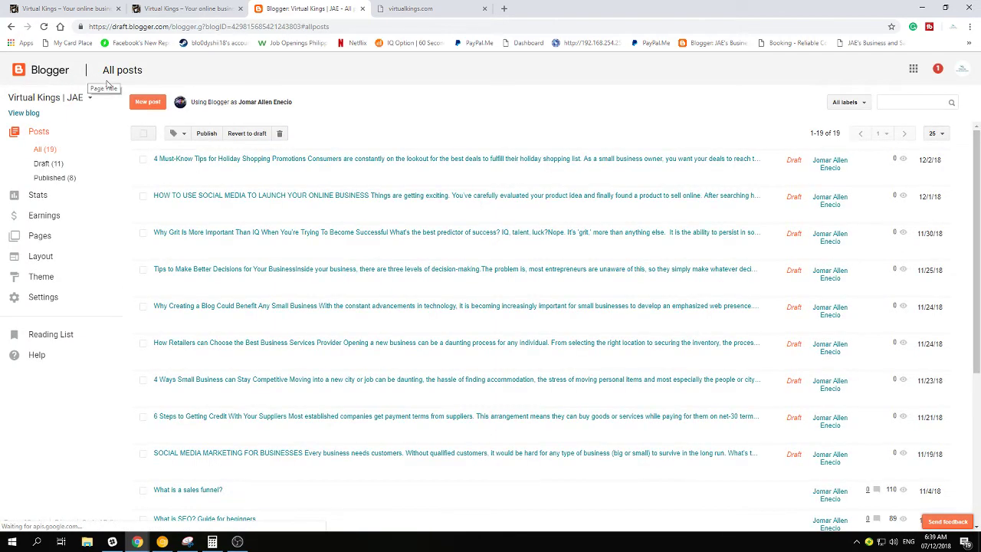
# Open the blog list, then the Google account panel to sign out
pyautogui.click(70, 97)
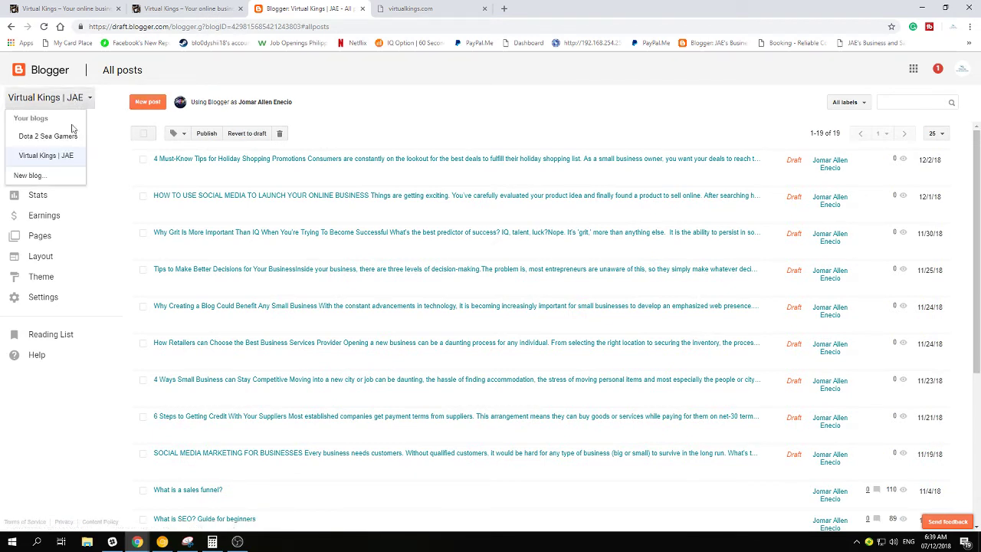
pyautogui.click(962, 69)
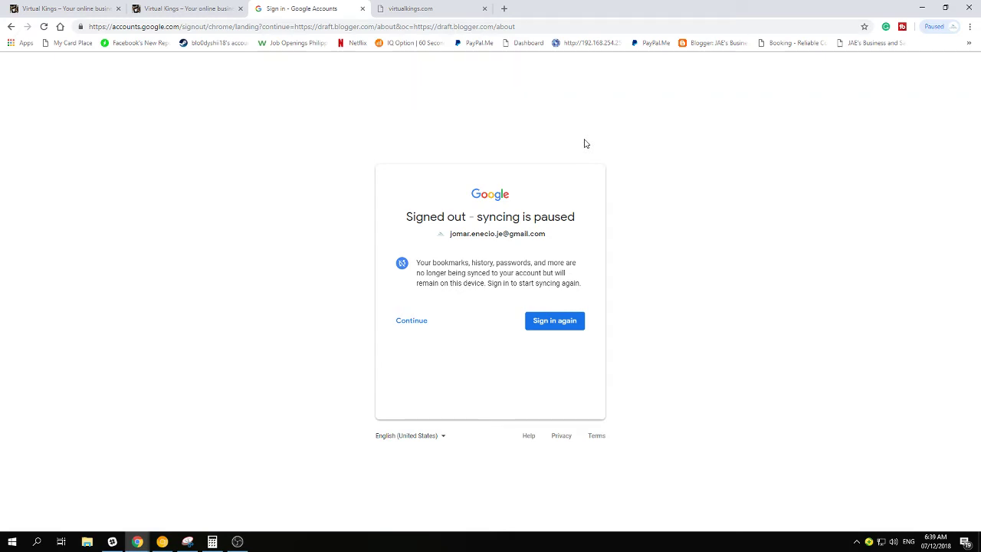
# Sign back in with the second saved Google account, entering the account password
pyautogui.click(552, 326)
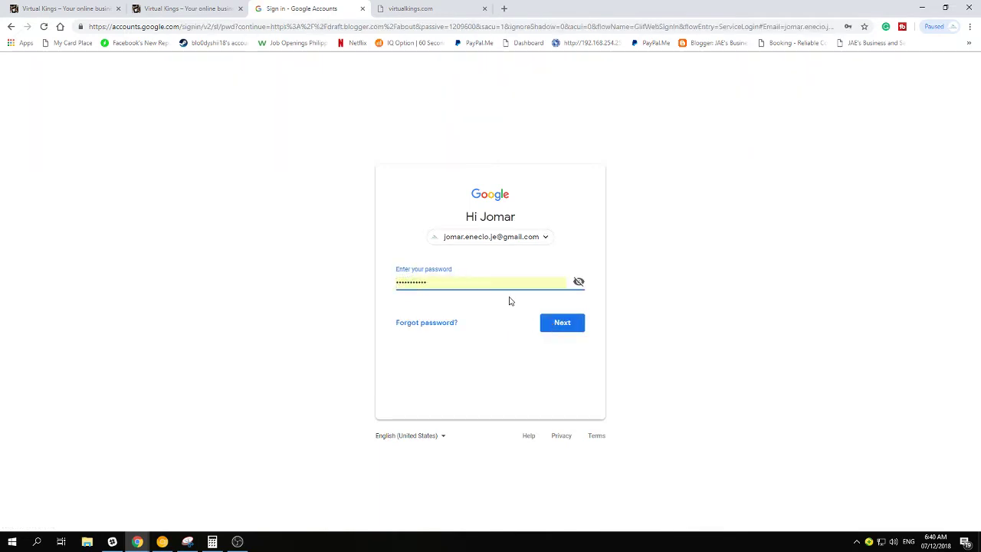
pyautogui.click(527, 240)
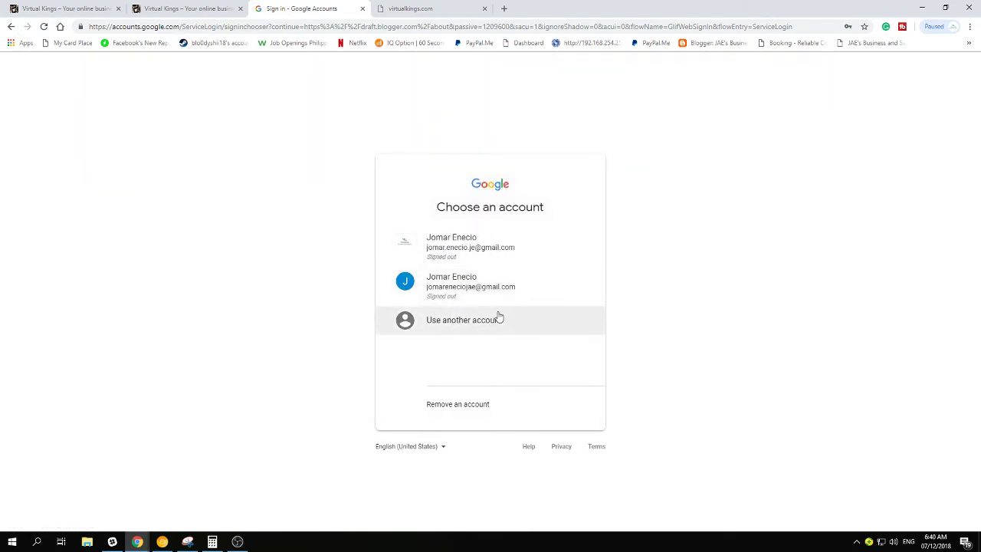
pyautogui.click(486, 288)
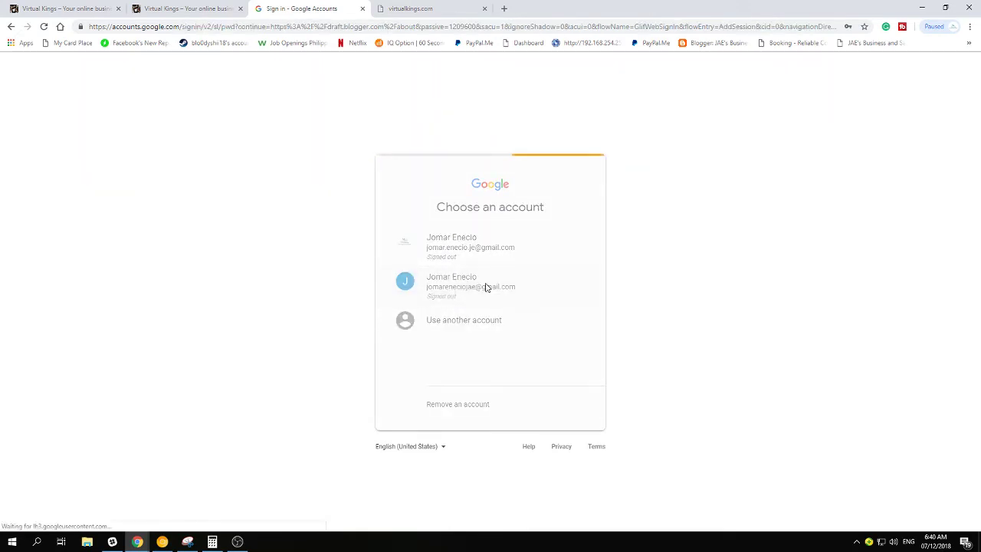
pyautogui.moveTo(474, 283); pyautogui.dragTo(341, 282)
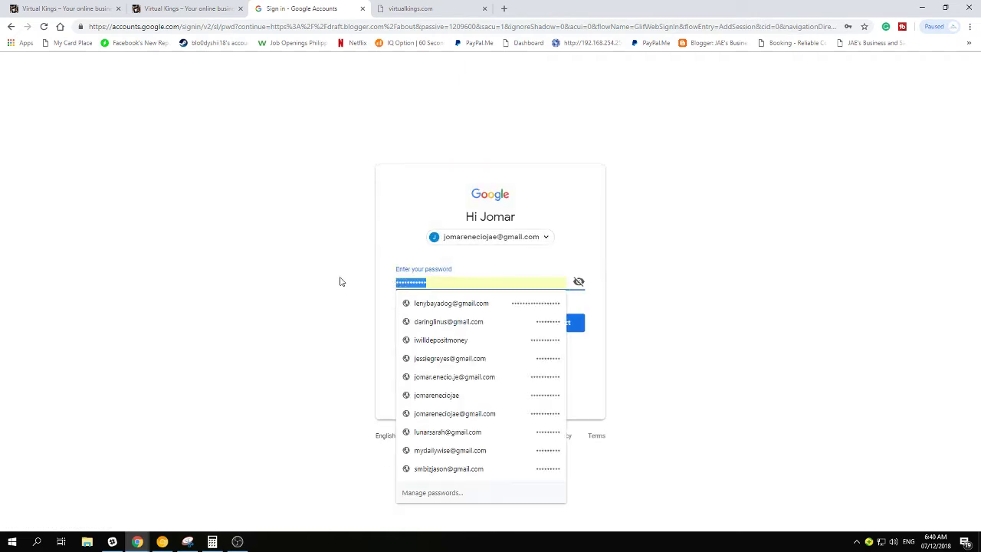
pyautogui.write('•')
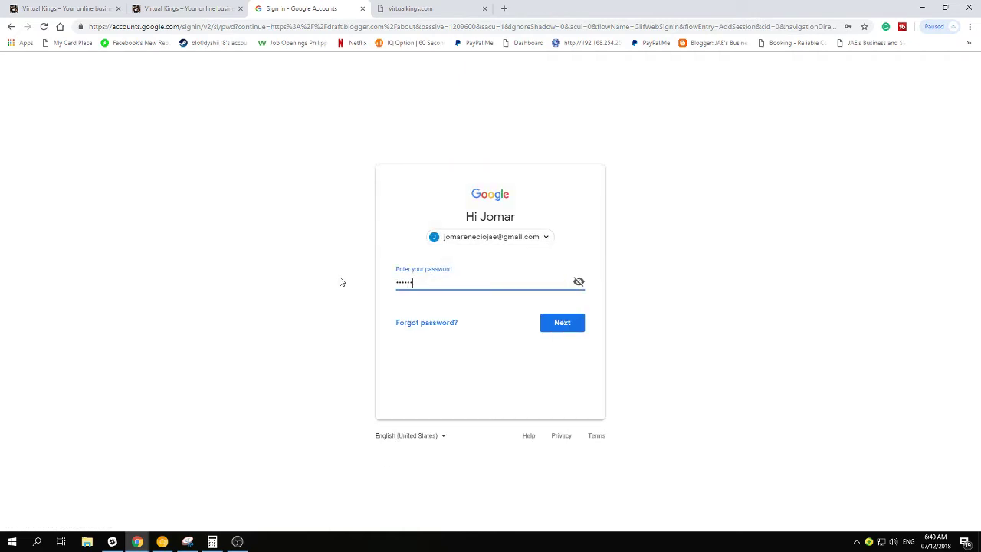
pyautogui.press('Return')
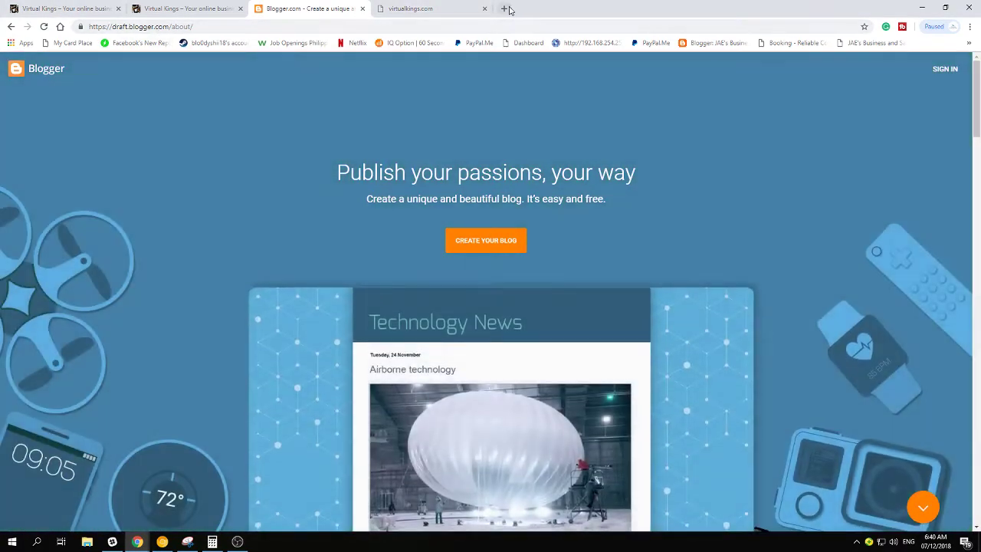
pyautogui.click(504, 9)
pyautogui.write('blo')
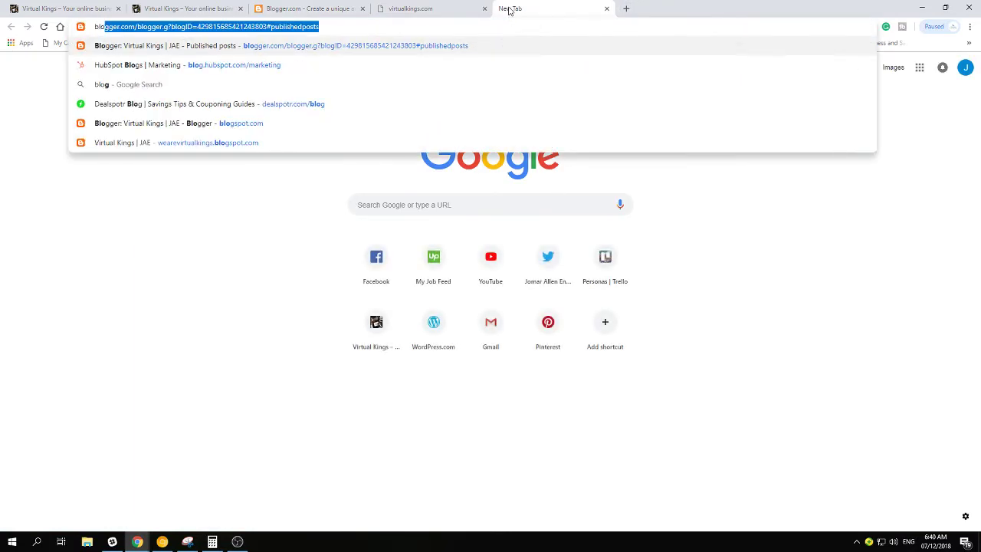
pyautogui.write('gspot')
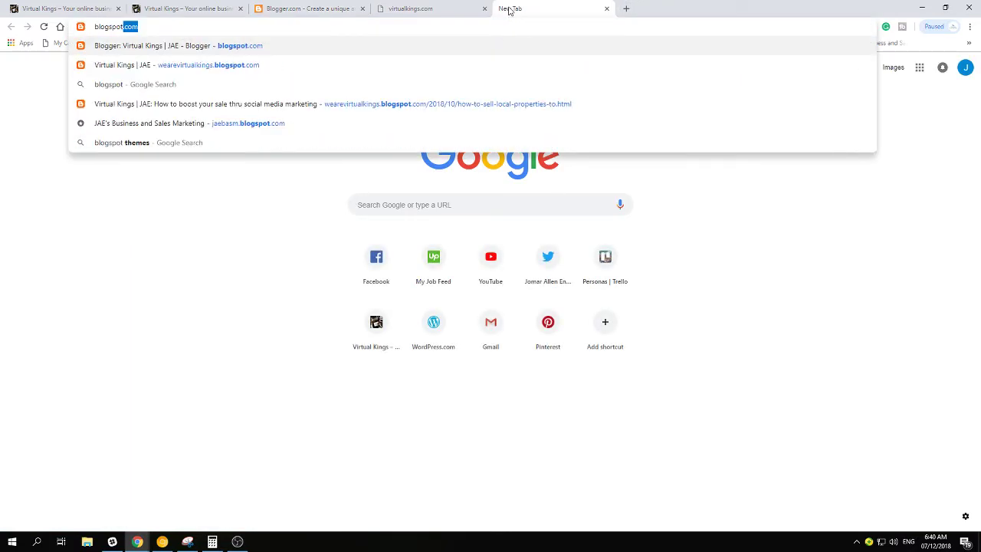
pyautogui.write('.com')
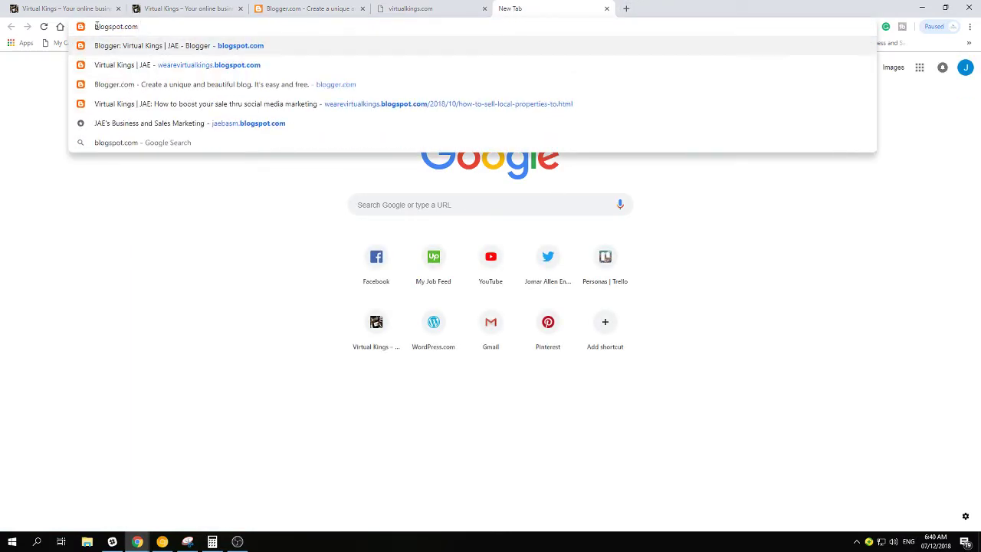
pyautogui.hotkey('ctrl', 'a')
pyautogui.click(257, 27)
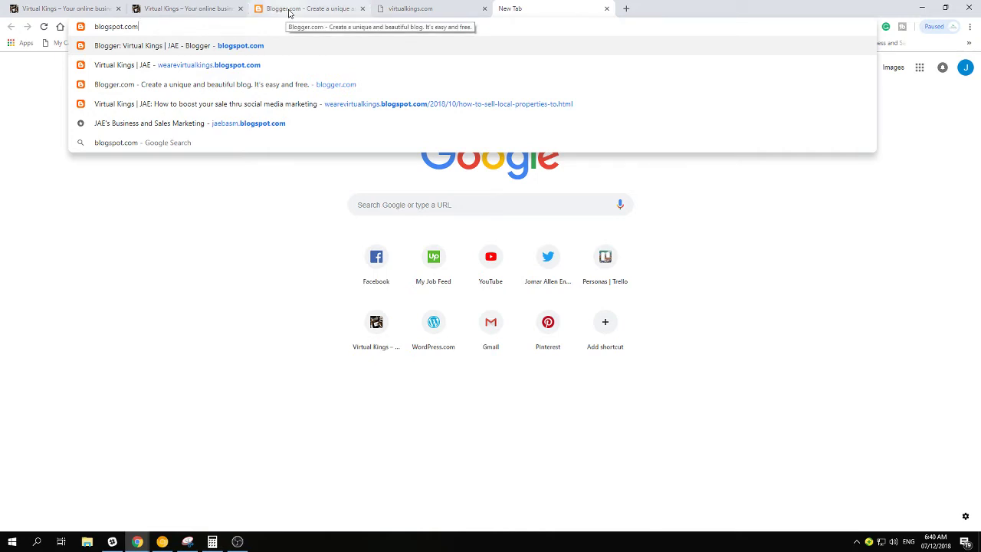
pyautogui.click(606, 8)
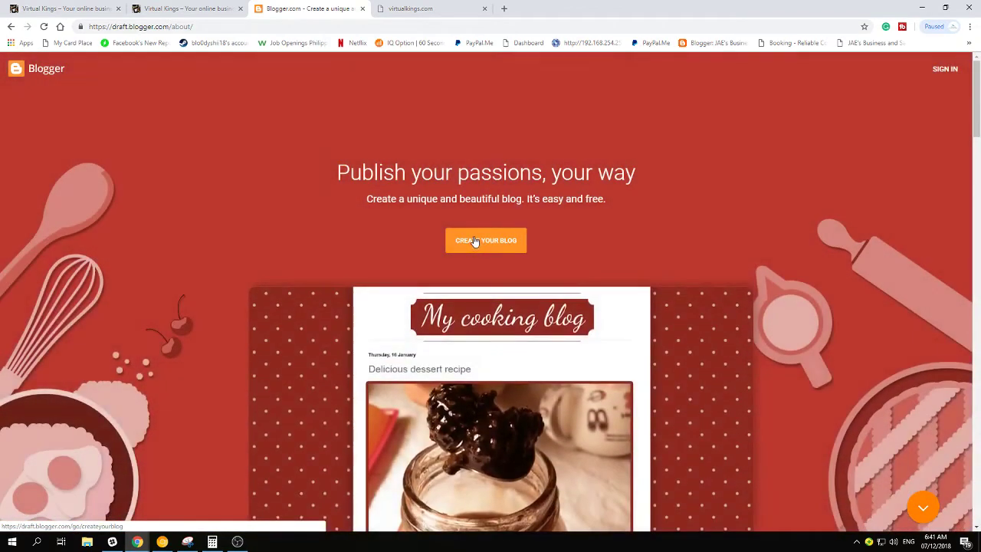
# Start CREATE YOUR BLOG and sign in with the second Google account and its password
pyautogui.click(479, 242)
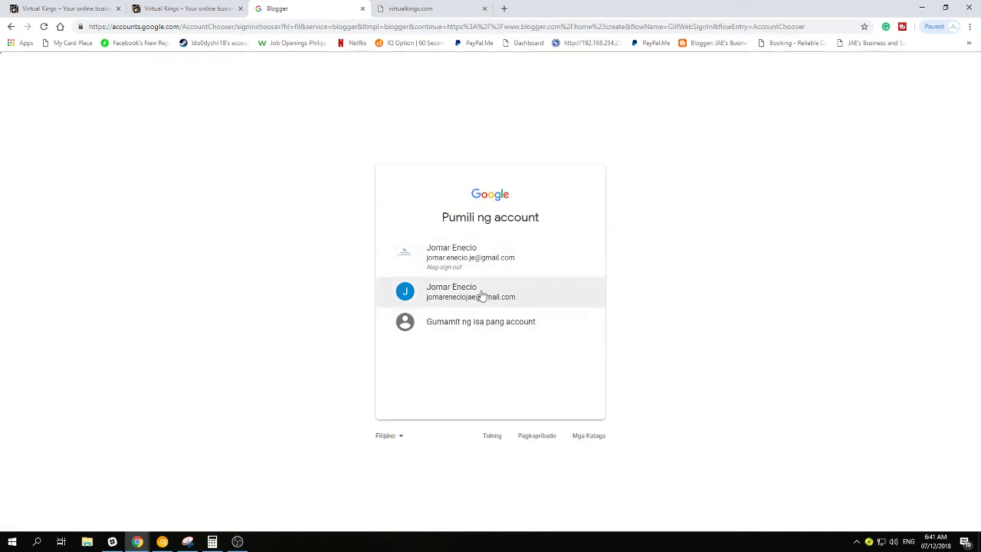
pyautogui.click(481, 295)
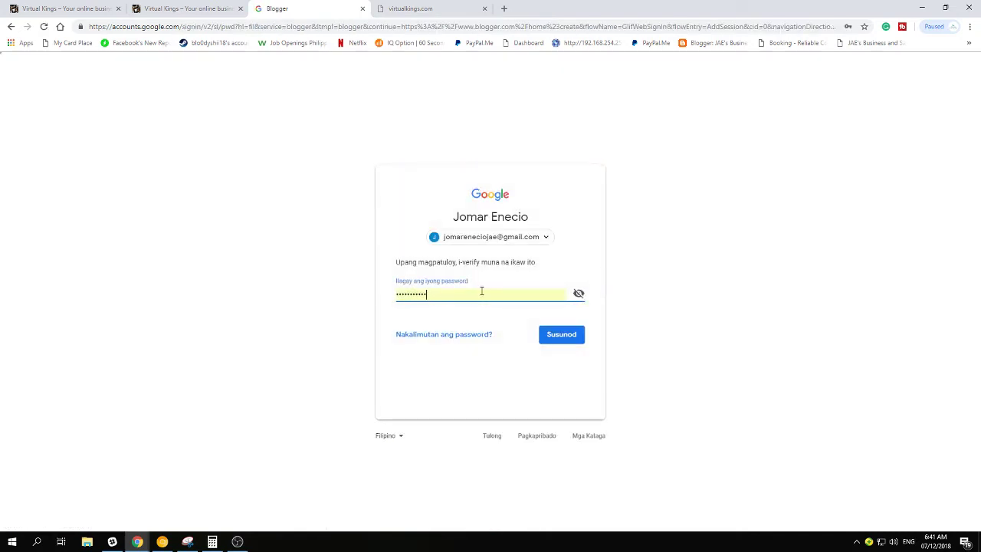
pyautogui.hotkey('ctrl', 'a')
pyautogui.write('•')
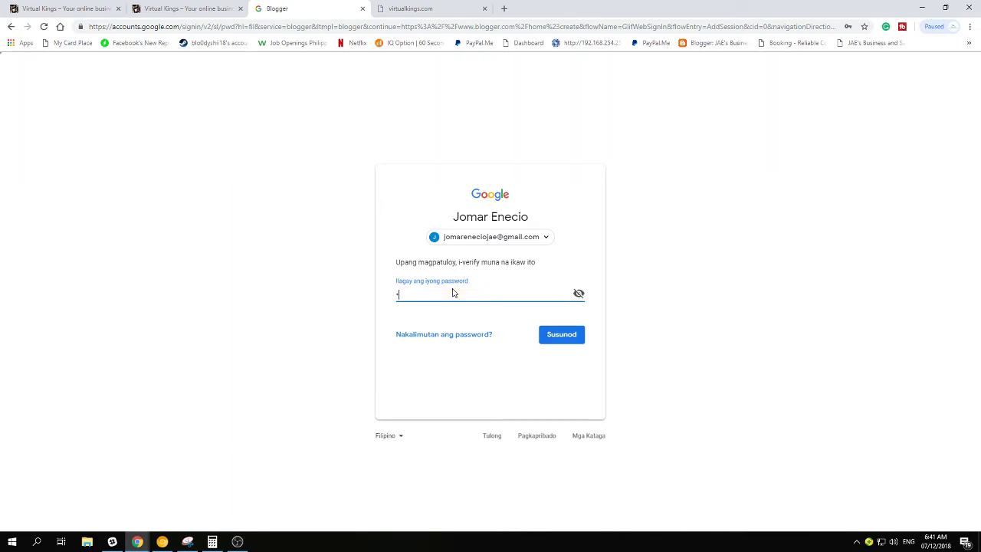
pyautogui.press('Return')
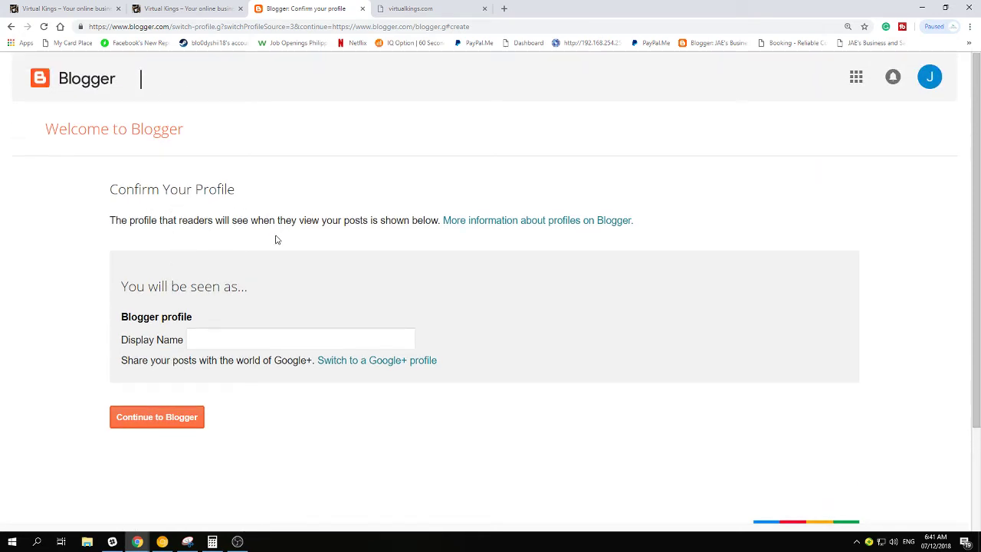
# Enter a display name in the Blogger profile and continue into Blogger
pyautogui.click(214, 341)
pyautogui.click(226, 334)
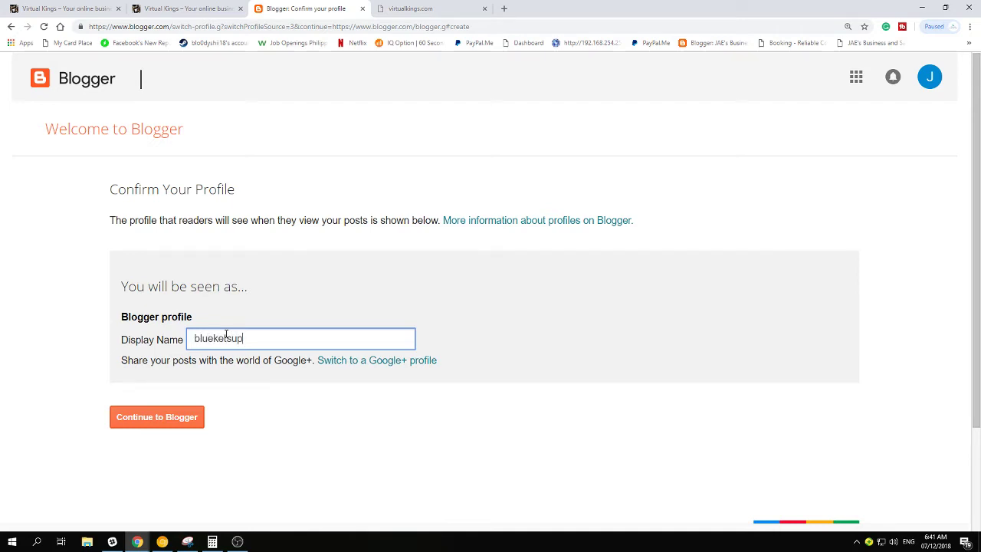
pyautogui.click(171, 420)
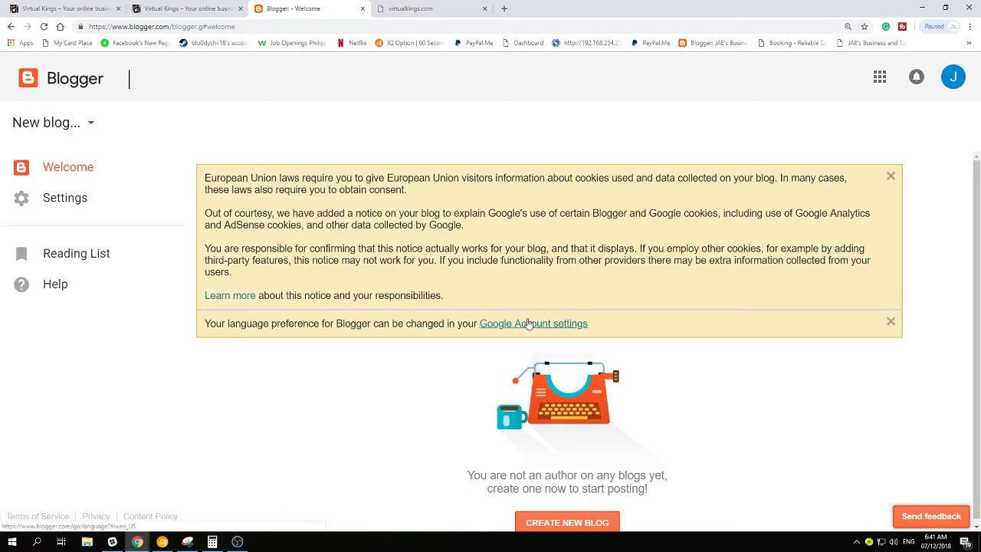
# Choose New blog... from the blog dropdown and begin titling it 'Blue'
pyautogui.click(96, 126)
pyautogui.click(181, 118)
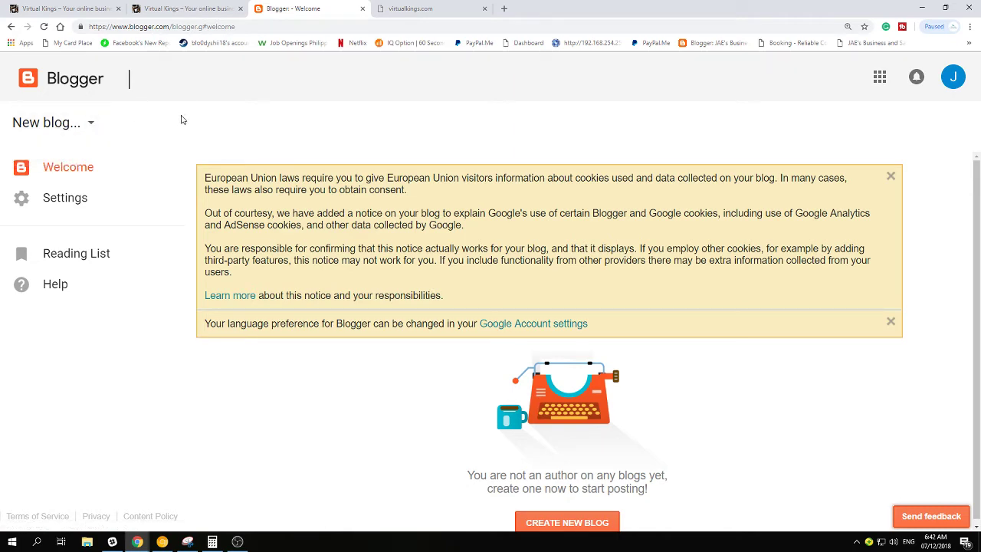
pyautogui.scroll(-1, 383, 313)
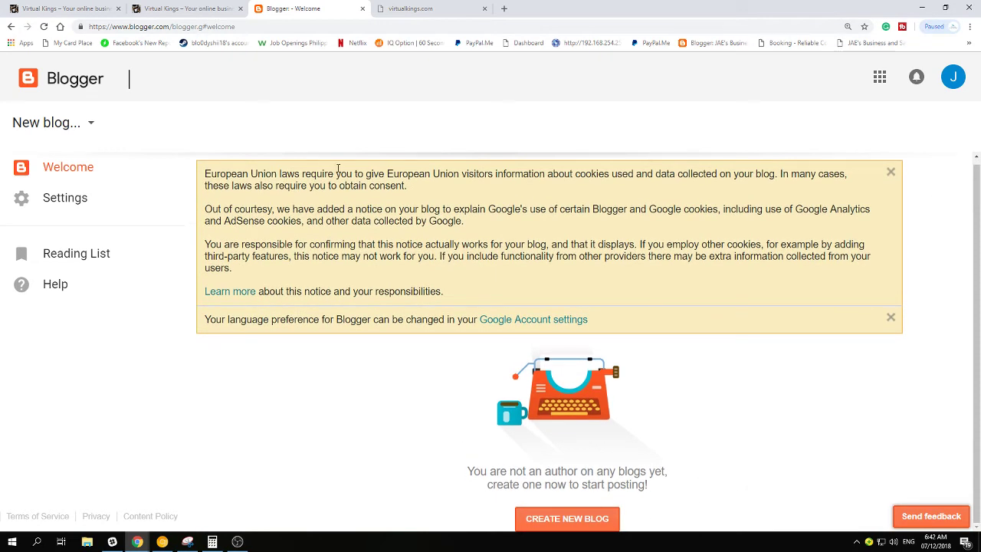
pyautogui.click(90, 123)
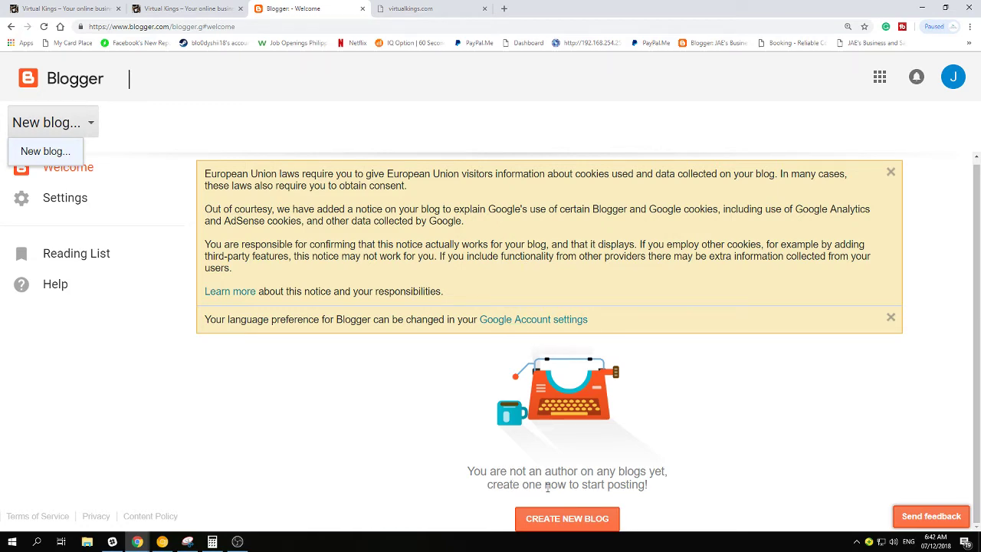
pyautogui.click(577, 520)
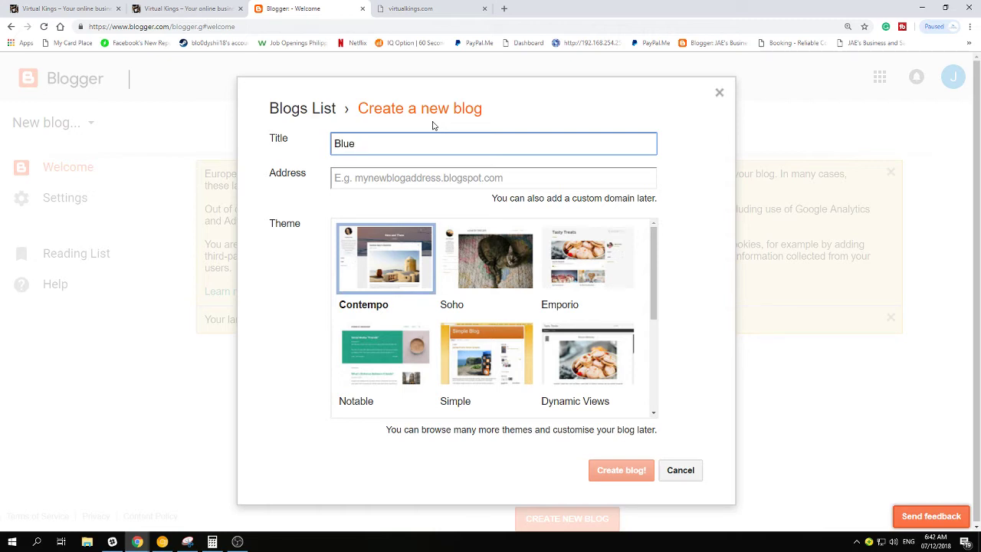
# Complete the new blog's title as 'Blueketsup'
pyautogui.write('ketsup')
pyautogui.click(486, 180)
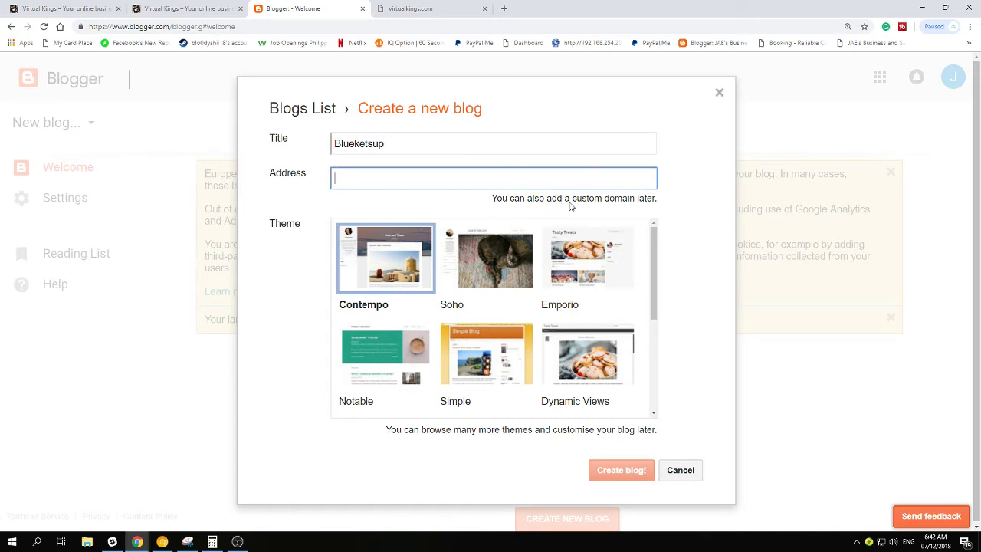
pyautogui.click(308, 188)
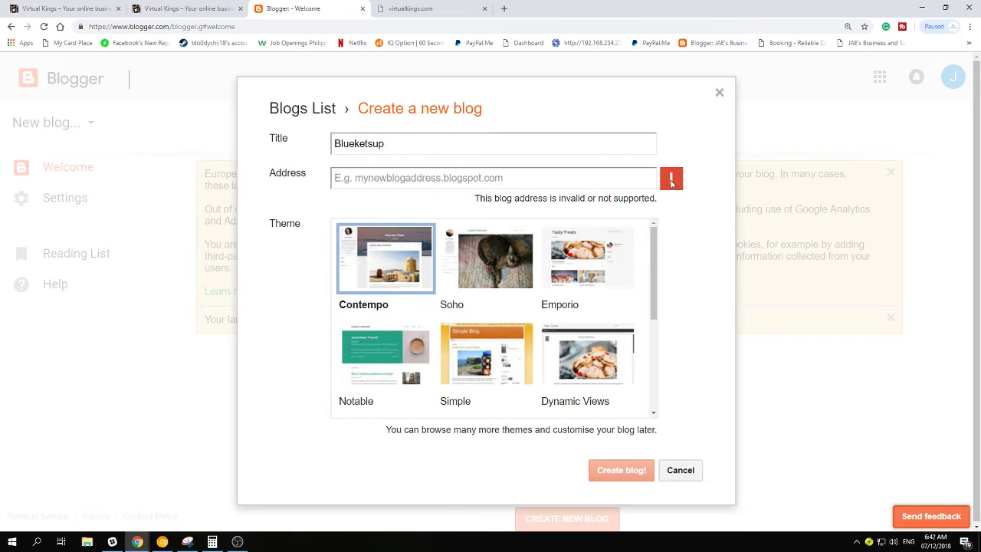
pyautogui.click(437, 175)
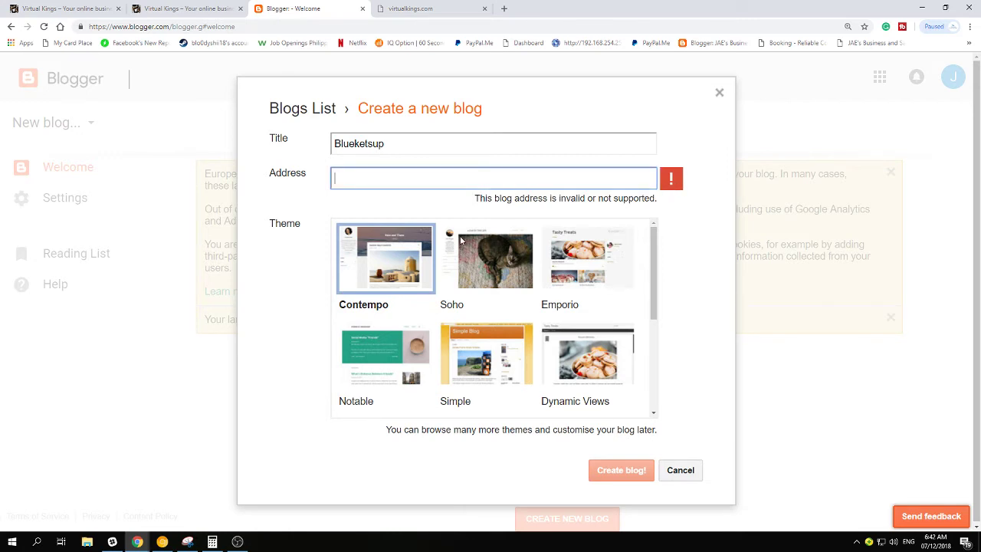
# Compare Soho, Emporio, Contempo and Watermark, then settle on the Picture Window theme
pyautogui.click(488, 251)
pyautogui.click(585, 259)
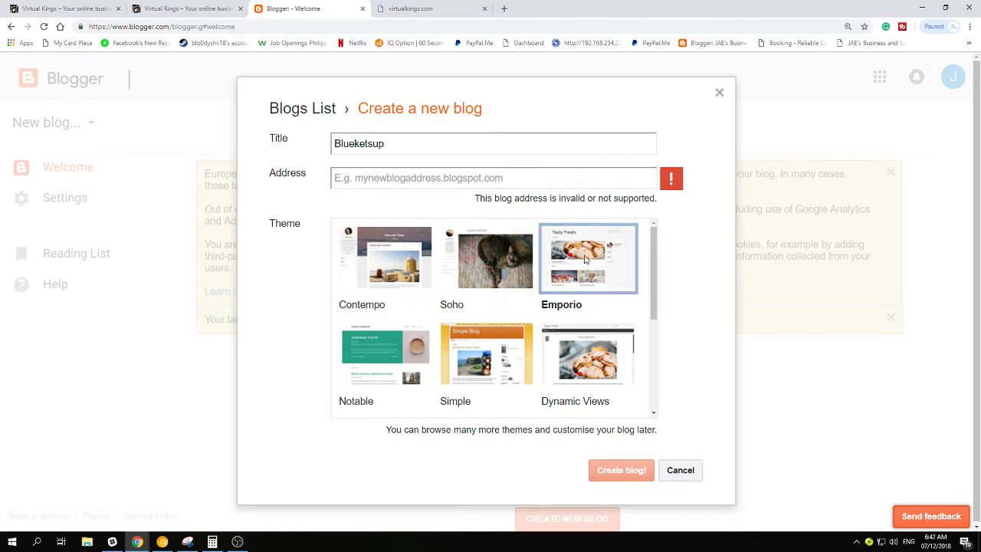
pyautogui.scroll(-2, 584, 261)
pyautogui.scroll(-1, 522, 292)
pyautogui.scroll(3, 522, 293)
pyautogui.click(417, 263)
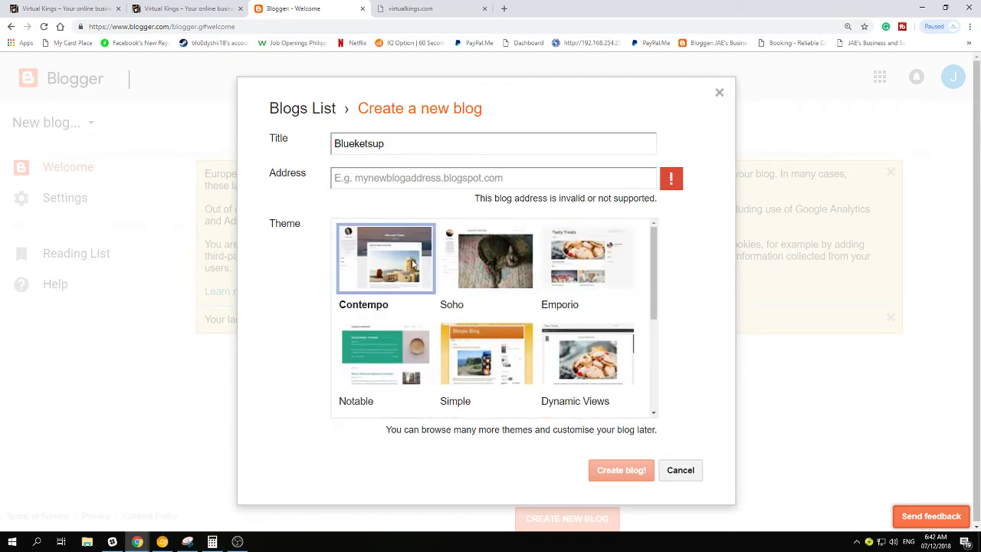
pyautogui.click(475, 240)
pyautogui.click(394, 258)
pyautogui.scroll(-5, 532, 302)
pyautogui.click(476, 258)
pyautogui.click(588, 270)
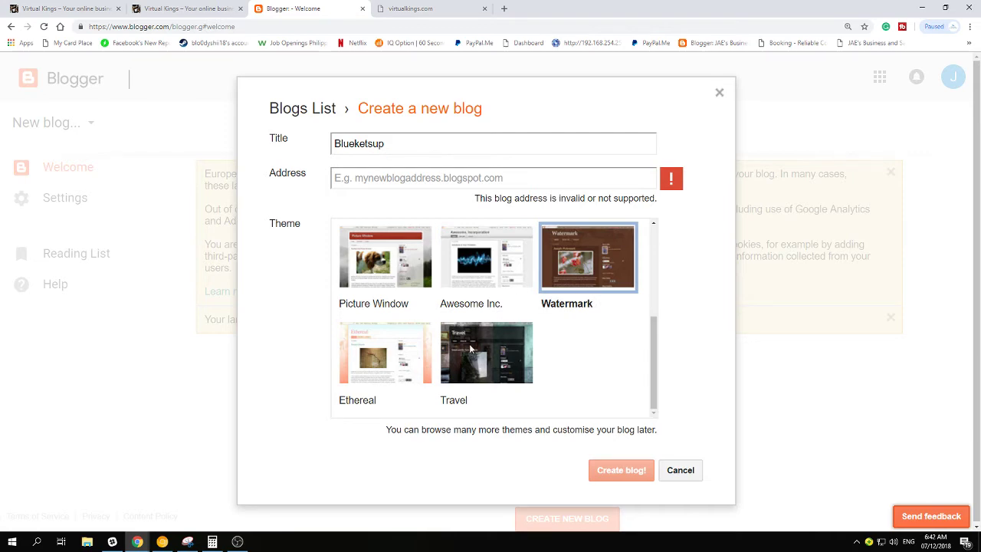
pyautogui.scroll(2, 430, 346)
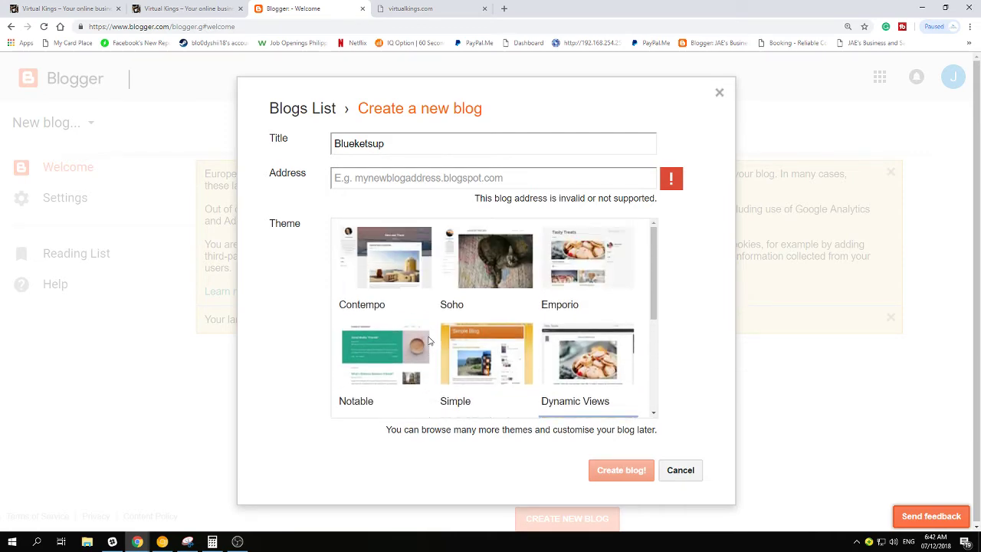
pyautogui.scroll(-3, 430, 344)
pyautogui.click(390, 258)
pyautogui.scroll(2, 455, 290)
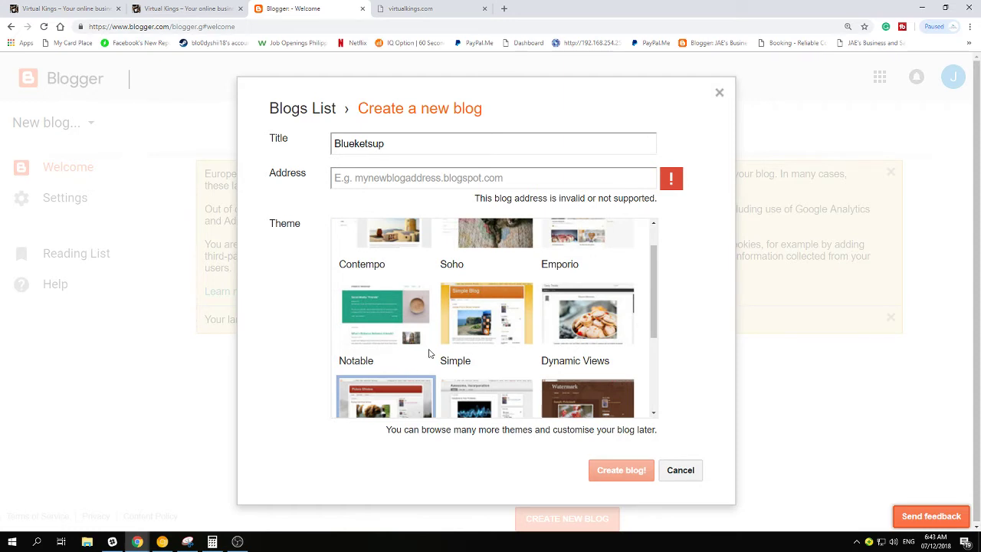
pyautogui.scroll(1, 430, 354)
pyautogui.click(589, 265)
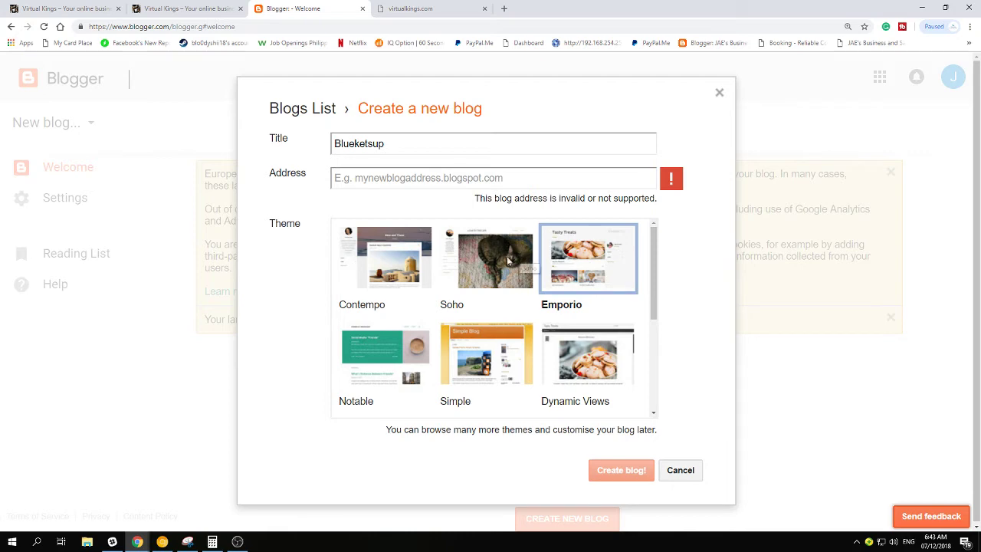
pyautogui.scroll(-3, 430, 274)
pyautogui.click(376, 275)
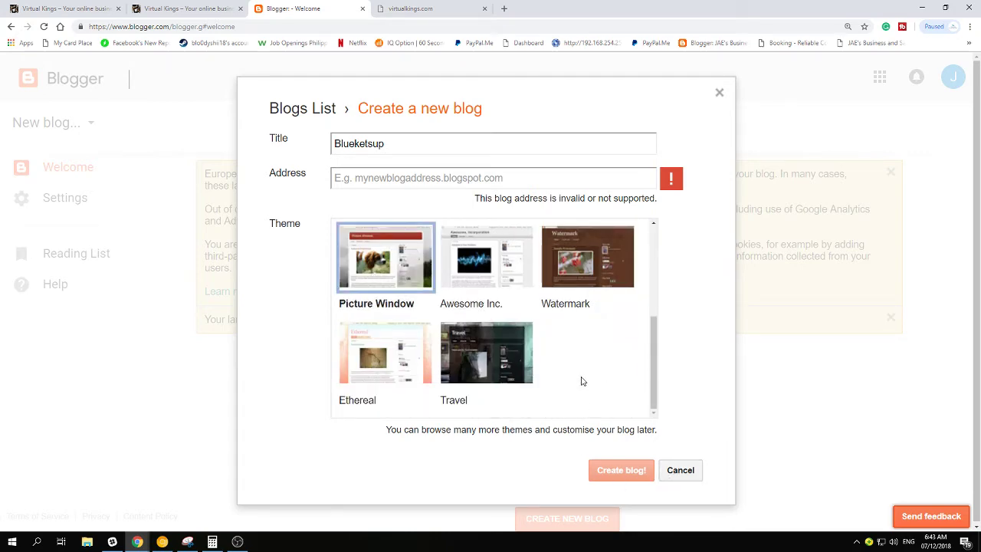
pyautogui.scroll(4, 605, 345)
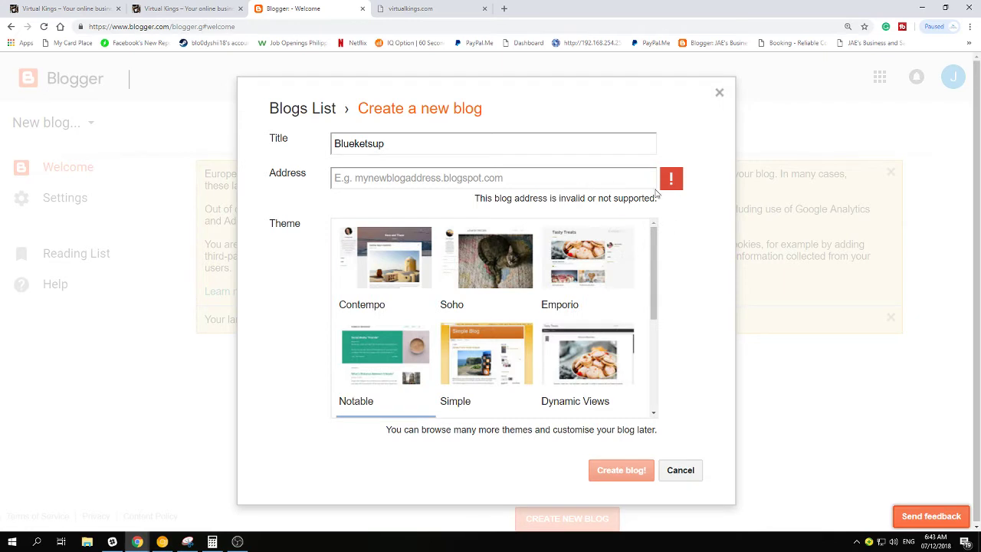
# Replace unavailable blueketsup with greenketsup.blogspot.com and retitle the blog 'Green Ketsup'
pyautogui.click(654, 178)
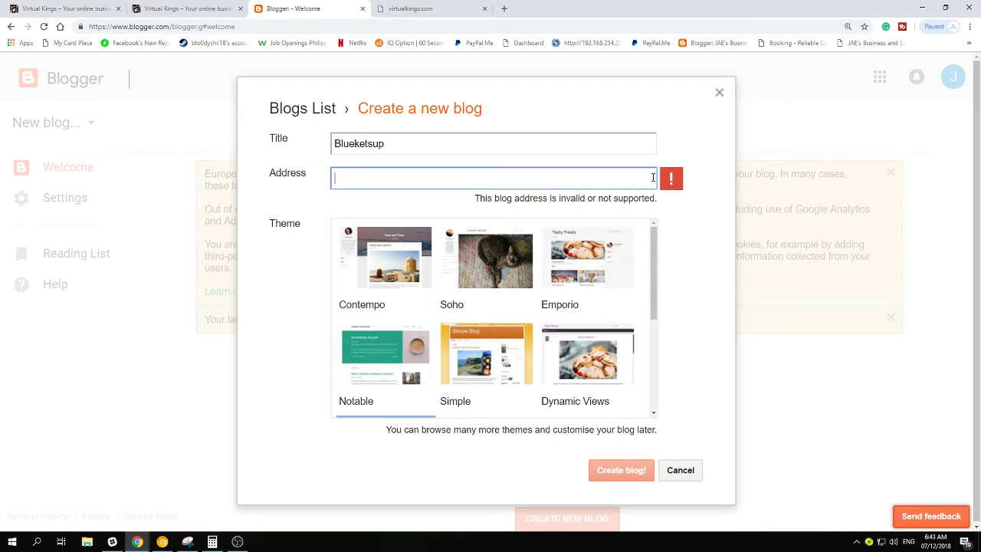
pyautogui.write('blueketsup')
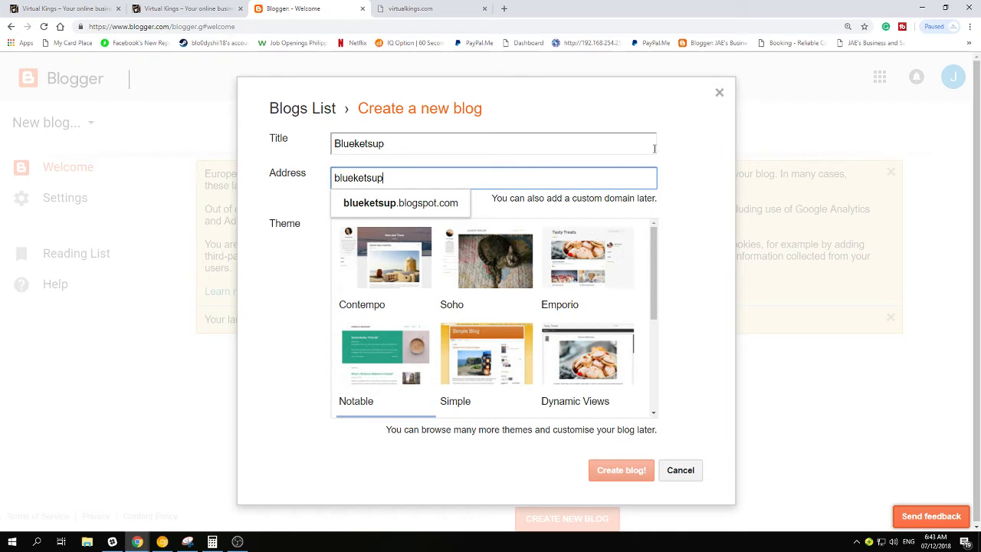
pyautogui.click(272, 155)
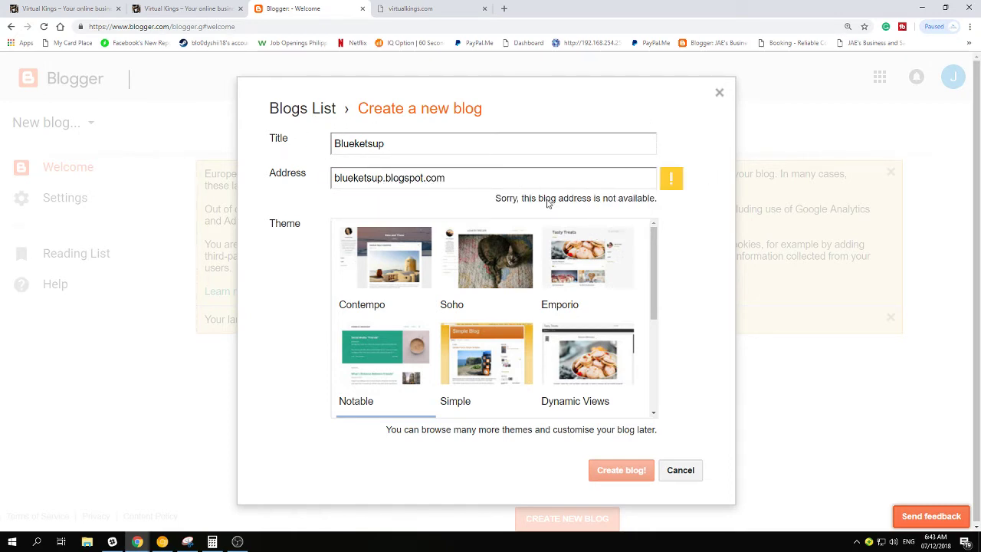
pyautogui.doubleClick(381, 178)
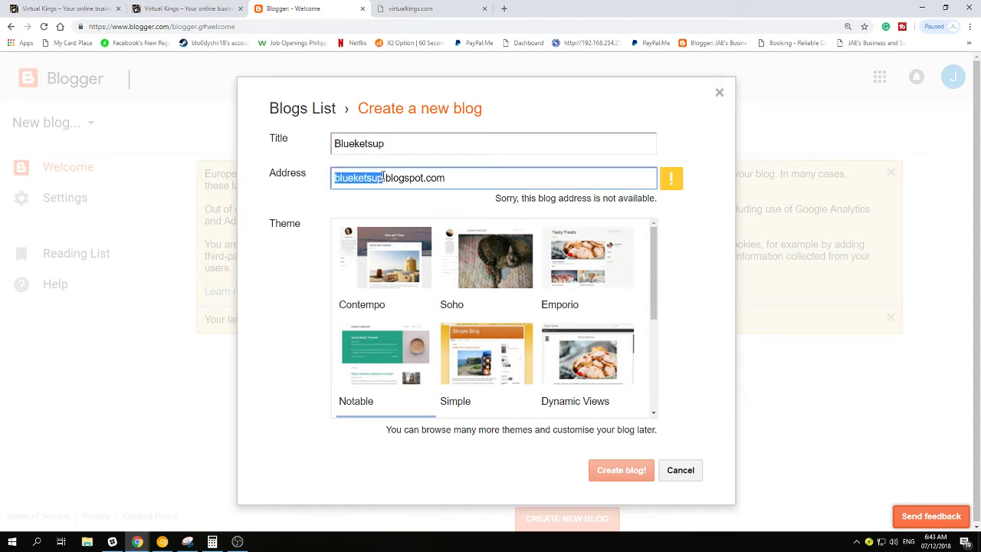
pyautogui.press('BackSpace')
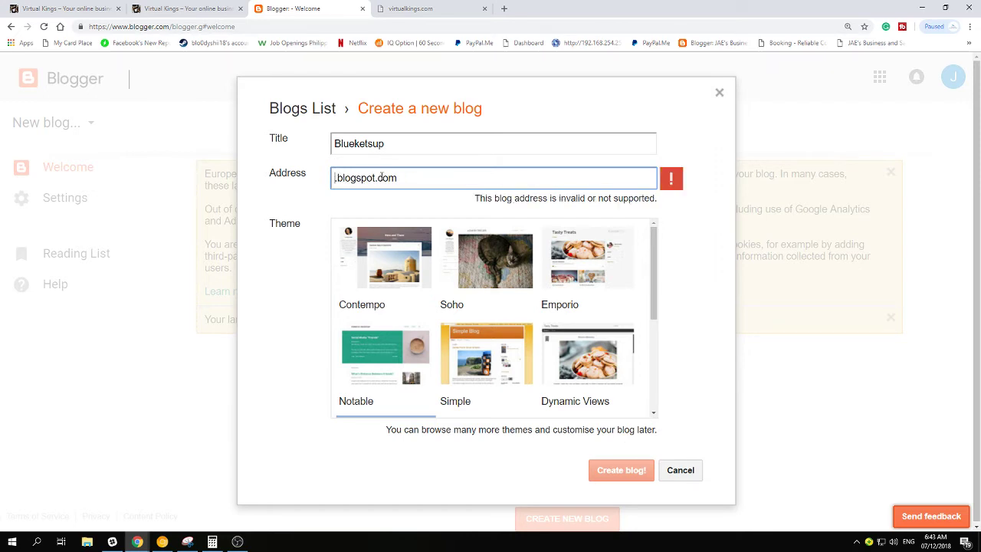
pyautogui.write('greenket')
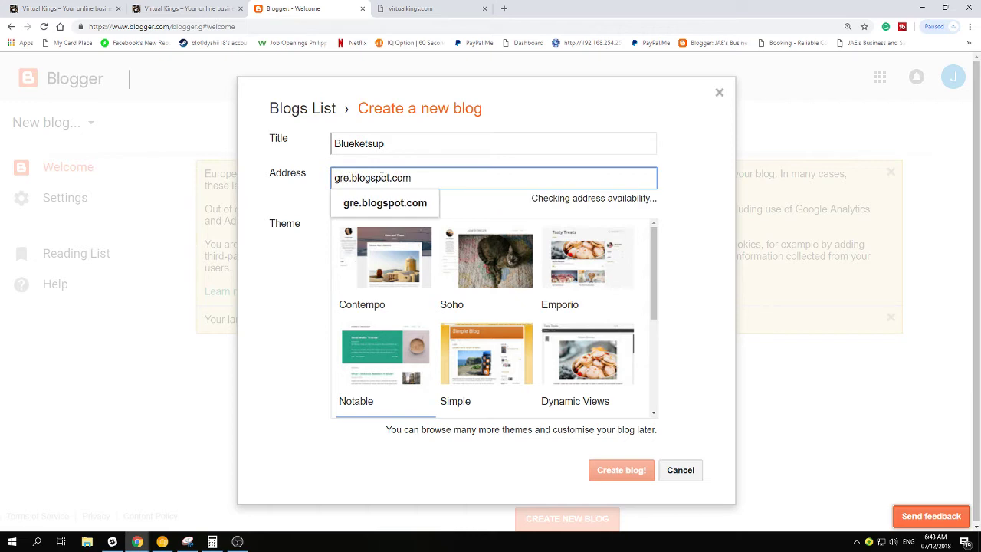
pyautogui.write('su')
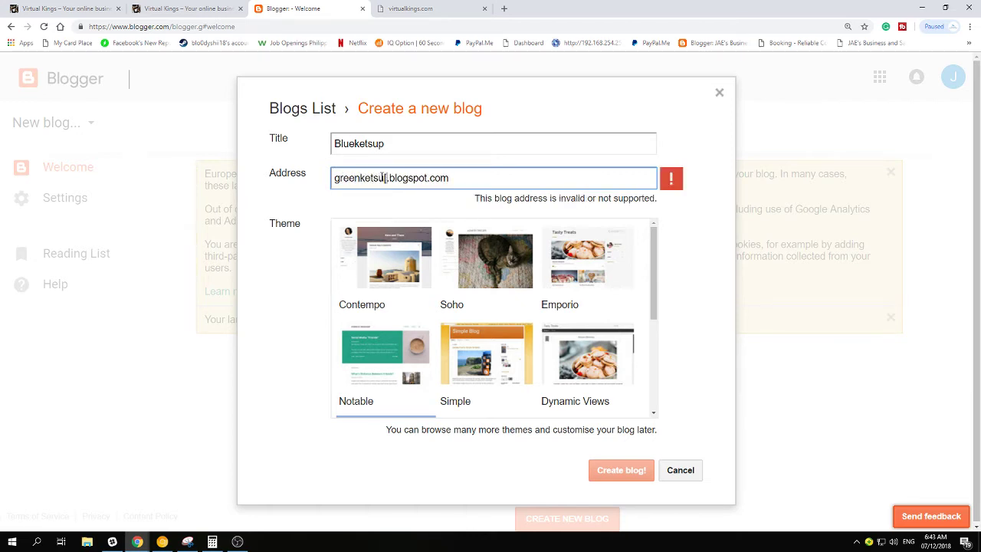
pyautogui.write('p')
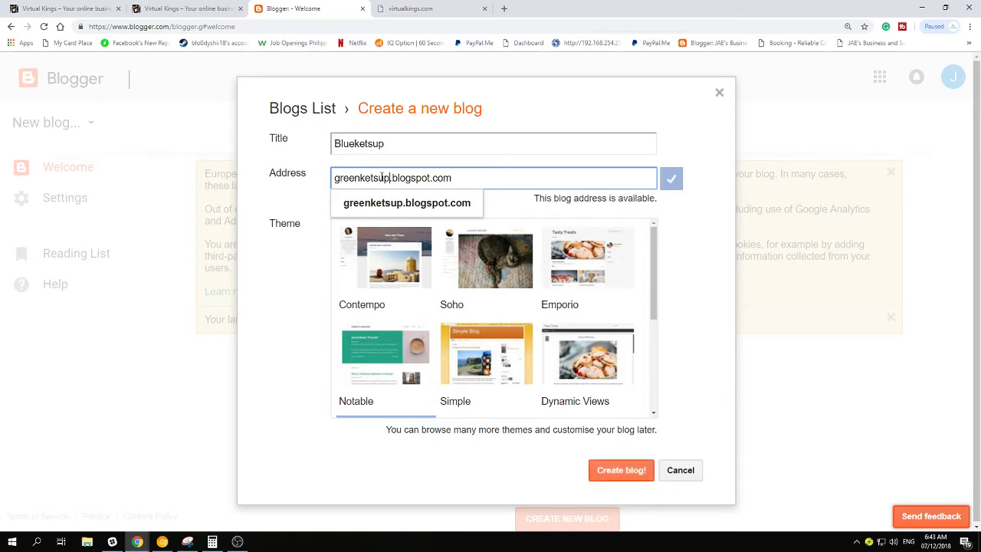
pyautogui.click(617, 210)
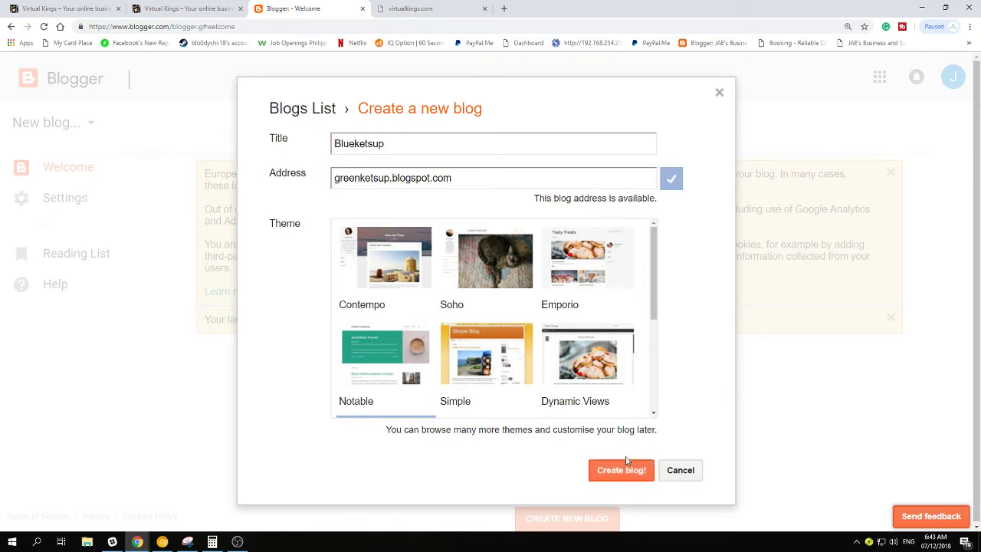
pyautogui.doubleClick(416, 141)
pyautogui.write('Gree')
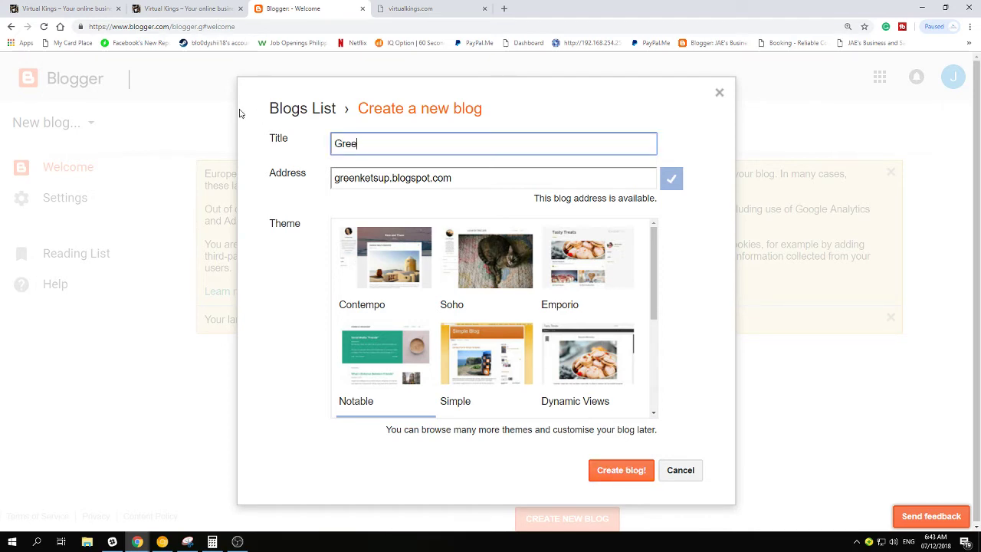
pyautogui.write('n Ketsup')
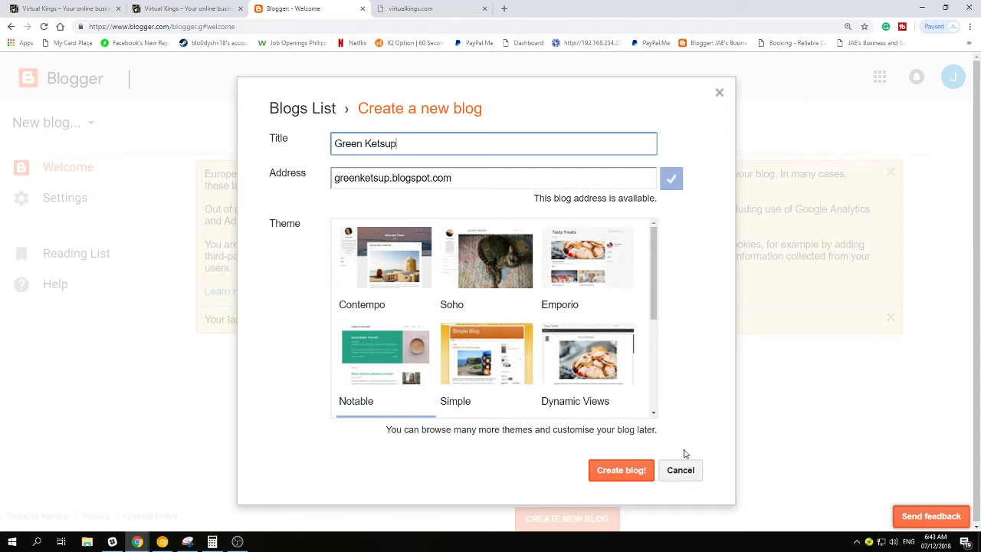
# Create and view the Green Ketsup blog, close the virtualkings.com tab, switch to Facebook
pyautogui.click(621, 470)
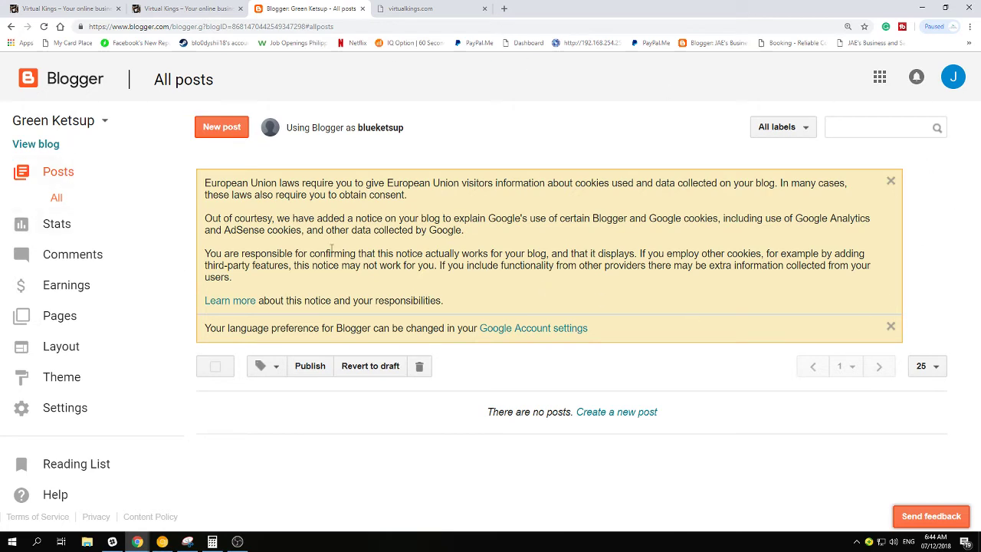
pyautogui.click(42, 148)
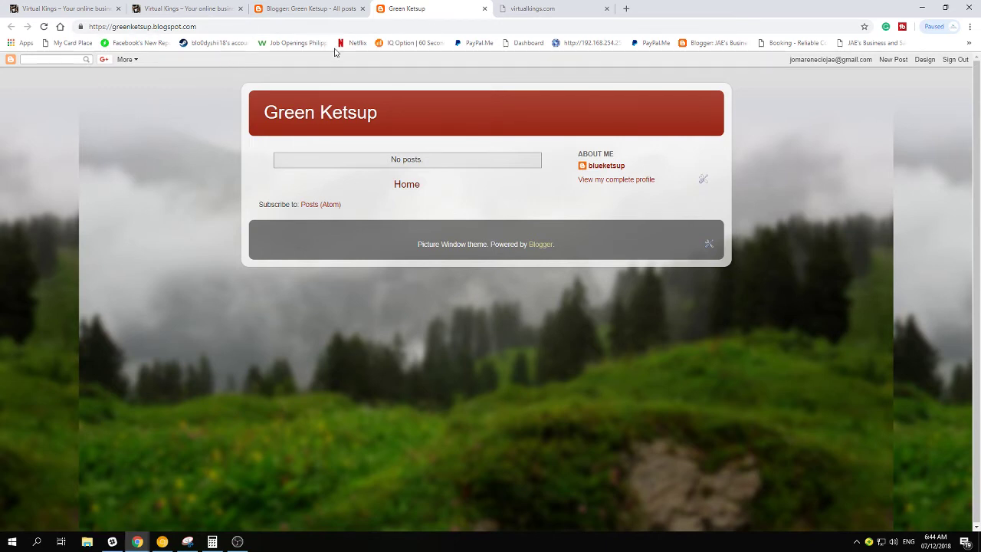
pyautogui.click(546, 10)
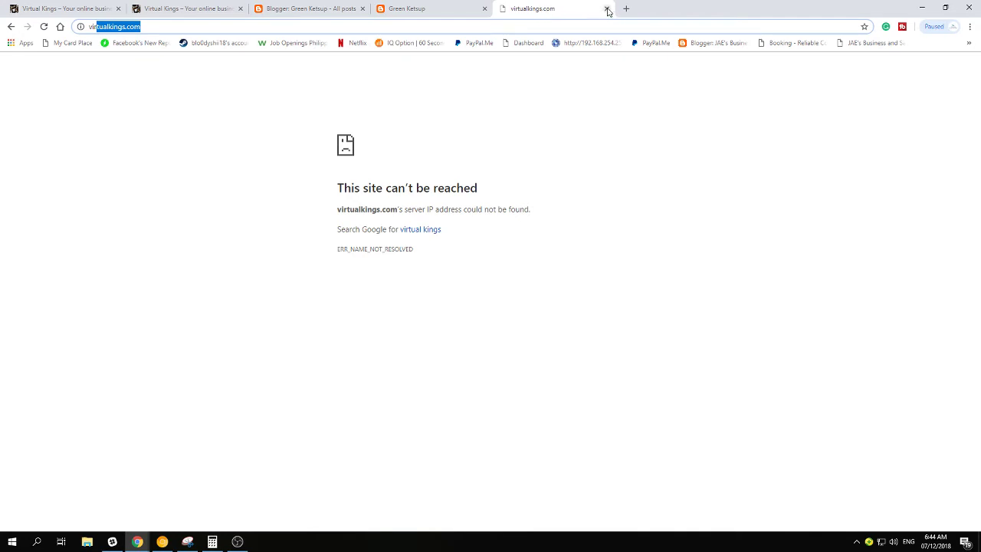
pyautogui.click(607, 11)
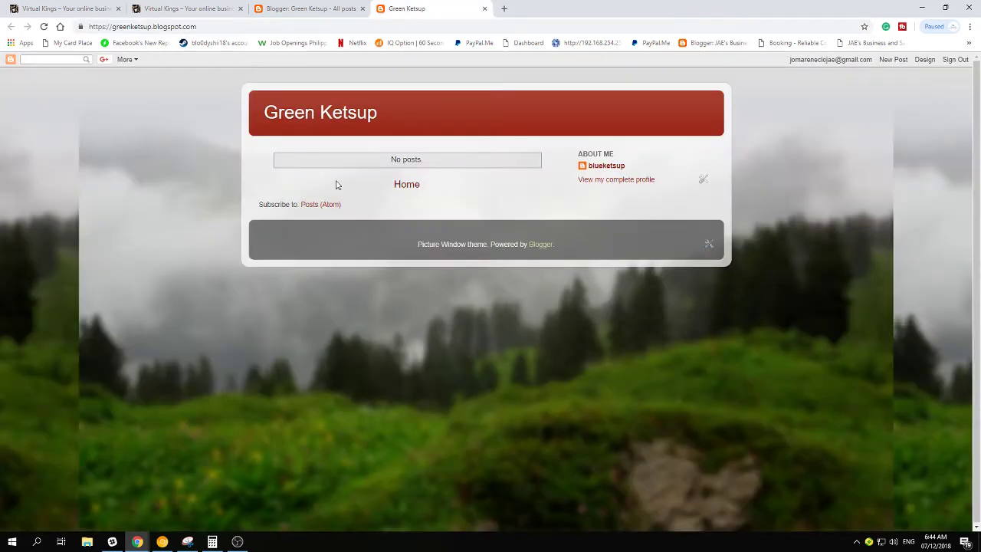
pyautogui.click(164, 542)
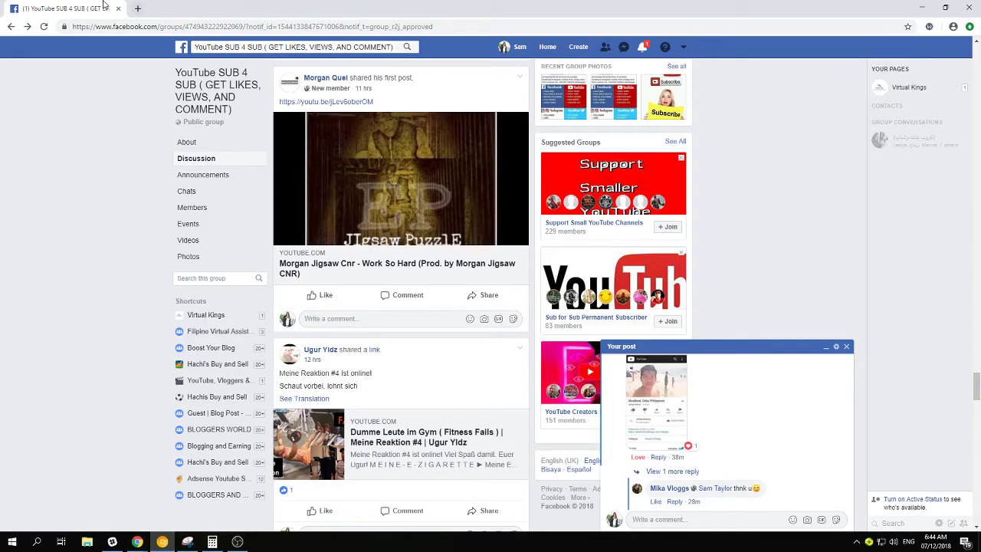
# Load wordpress.com in a new browser tab
pyautogui.click(137, 8)
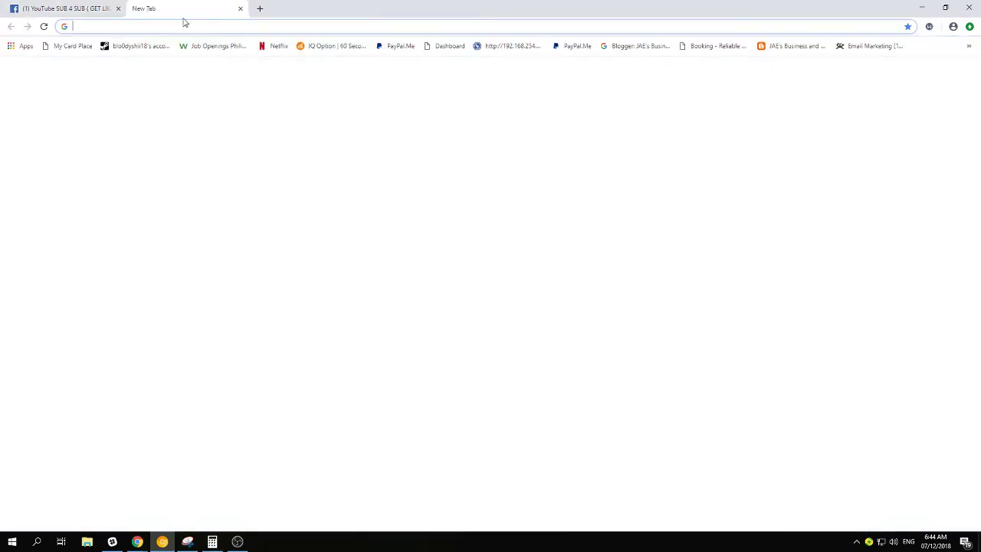
pyautogui.write('wor')
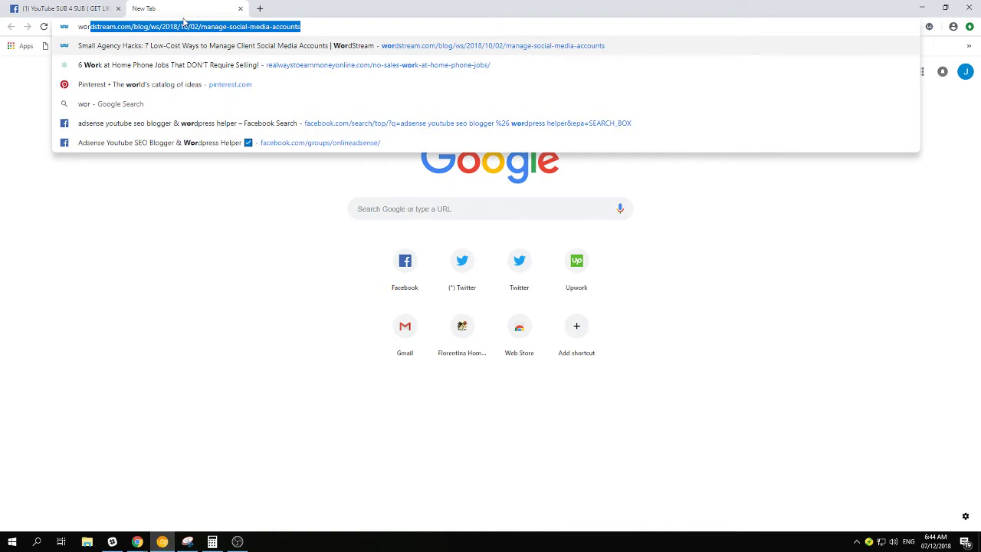
pyautogui.write('dpres')
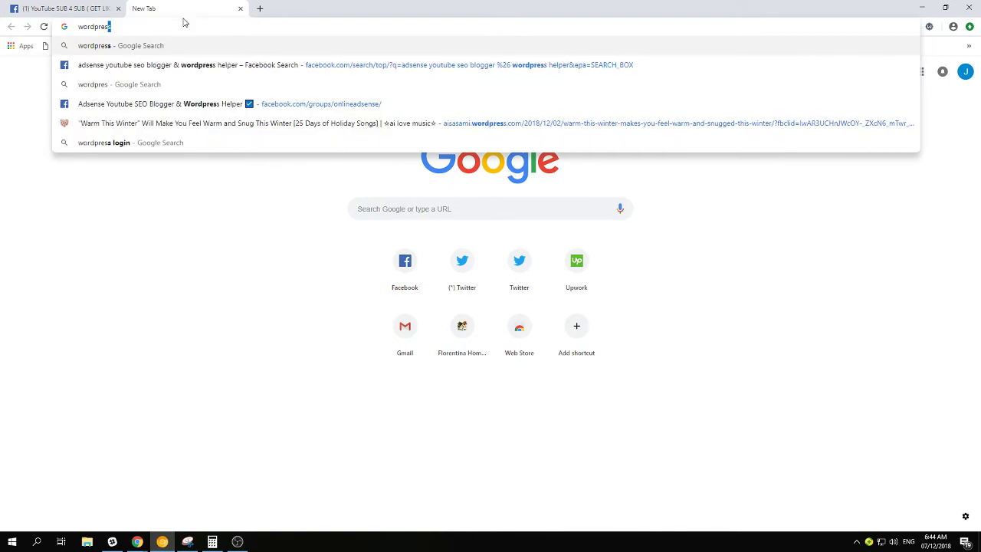
pyautogui.write('s.')
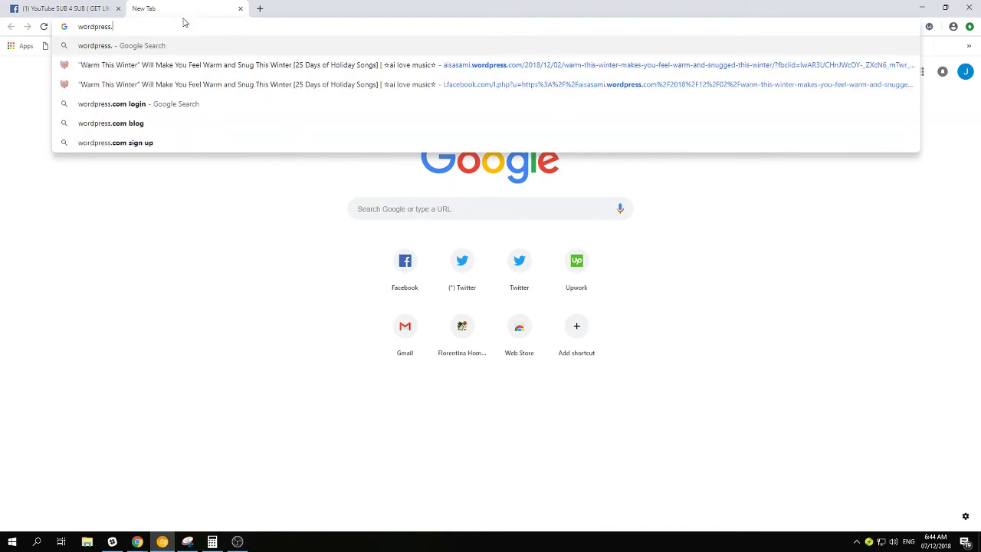
pyautogui.write('com')
pyautogui.press('Return')
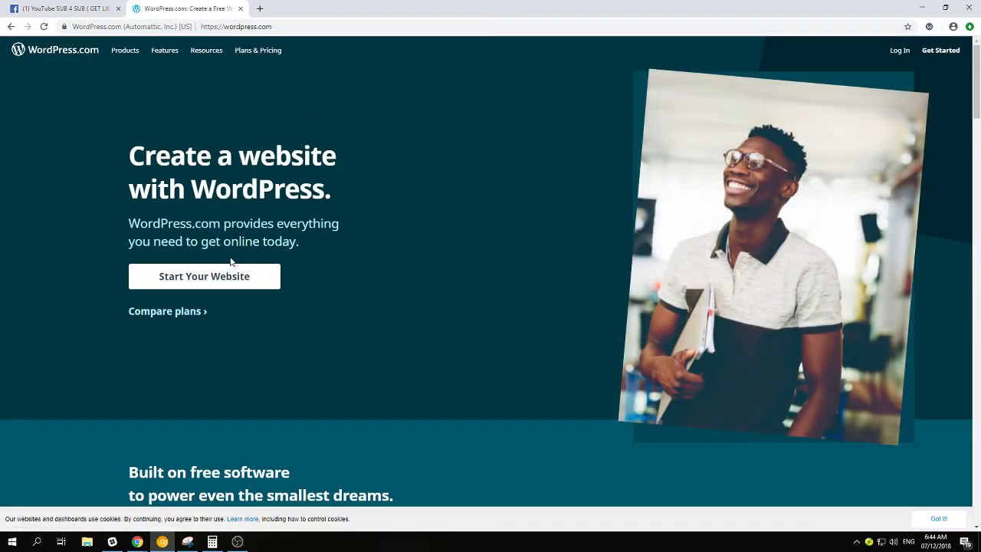
# Start a new WordPress.com website and enter the account e-mail address
pyautogui.click(209, 284)
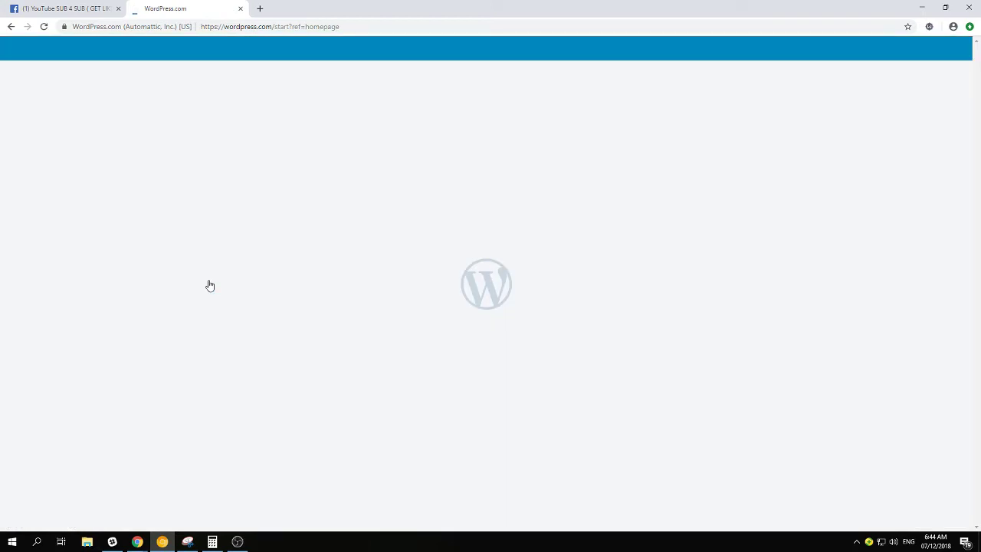
pyautogui.click(421, 203)
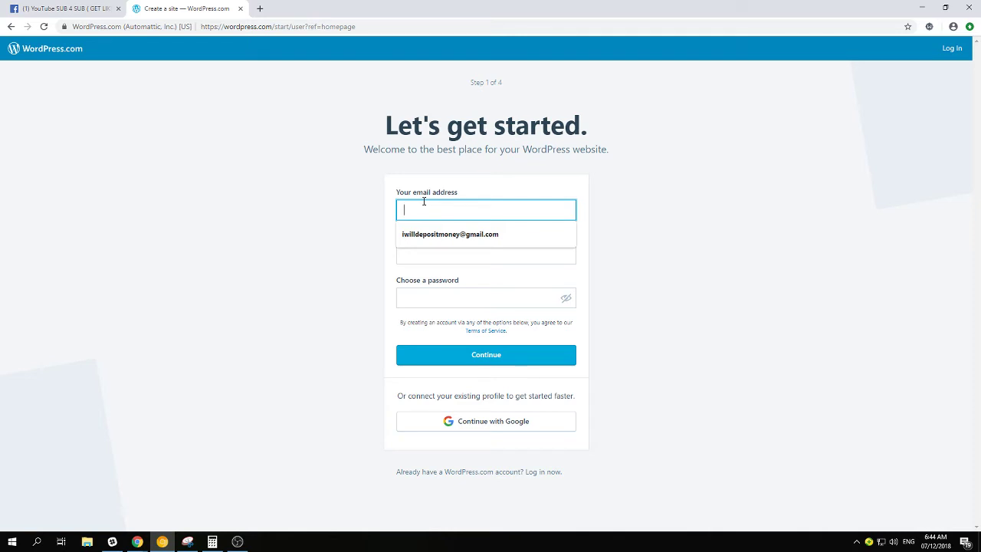
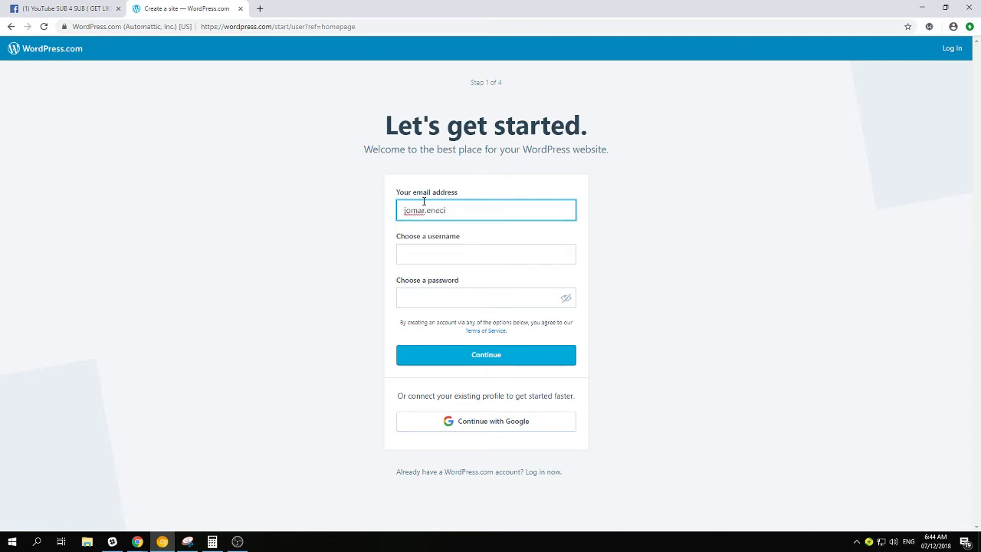
# Enter the username greenketsup and the account password
pyautogui.press('Tab')
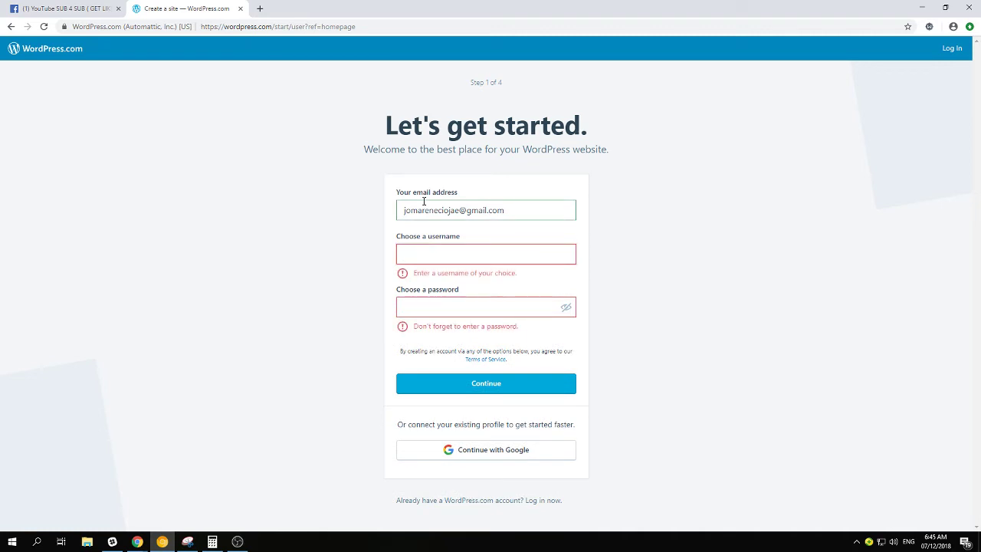
pyautogui.write('greenketsup')
pyautogui.hotkey('ctrl', 'a')
pyautogui.press('Tab')
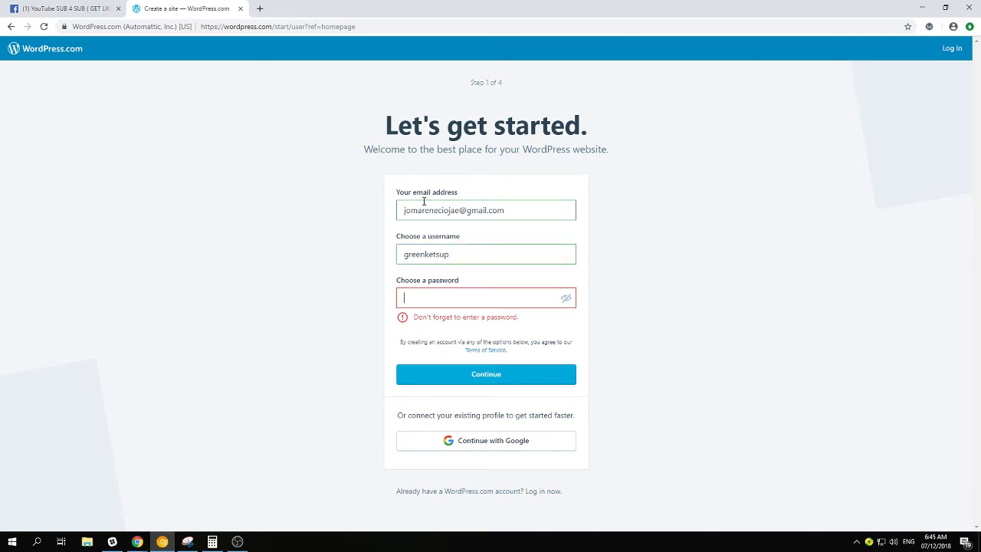
pyautogui.write('•••••••')
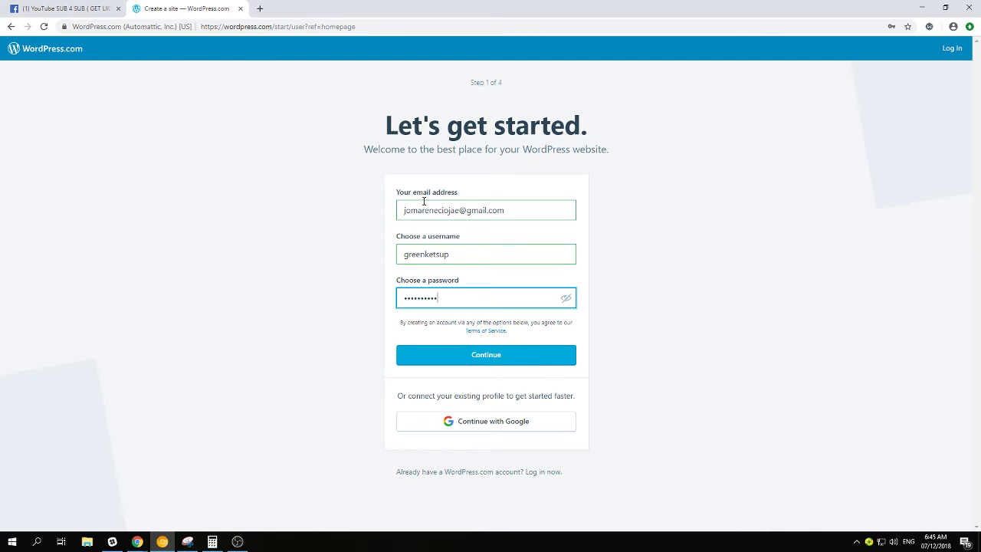
# Submit the sign-up, save the password in the browser, and name the site greenketsup
pyautogui.click(480, 354)
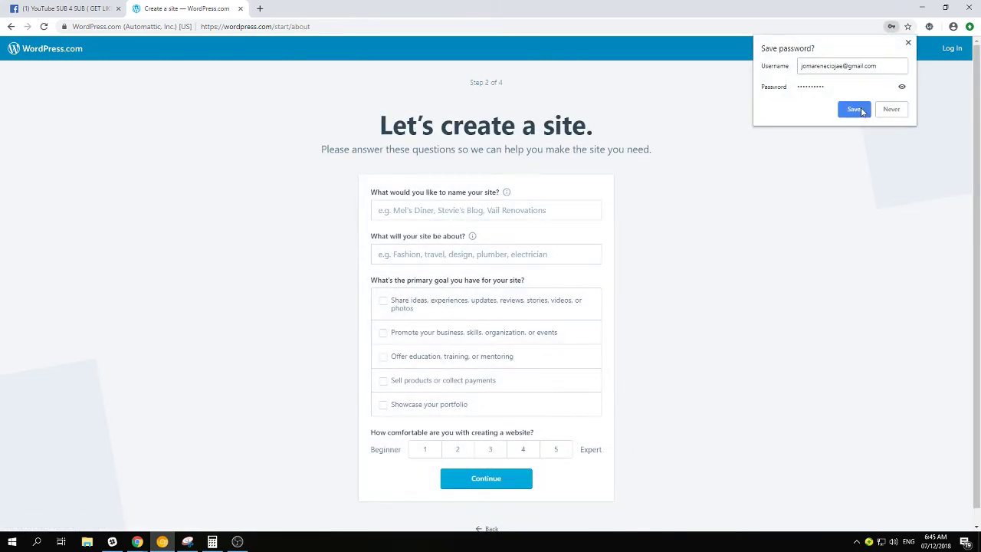
pyautogui.click(861, 111)
pyautogui.click(410, 209)
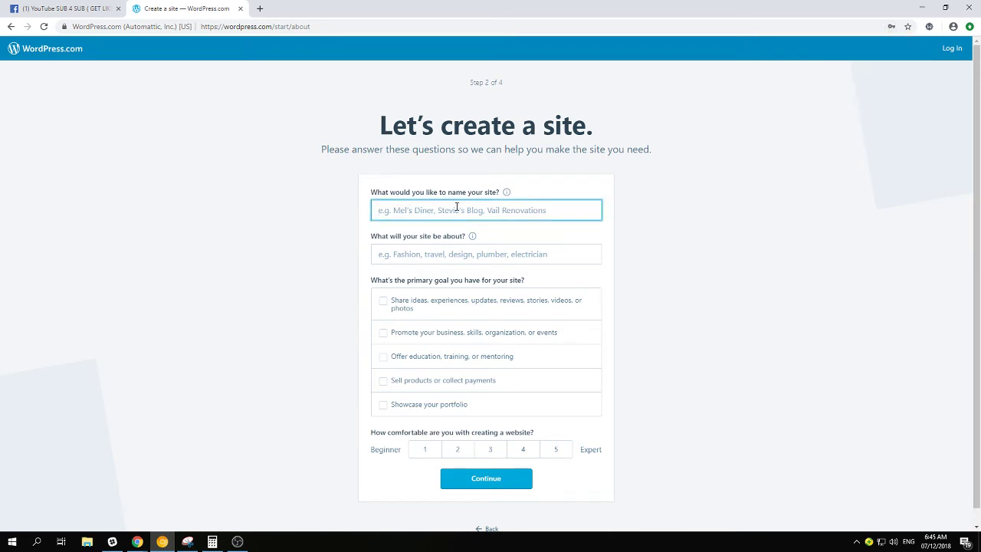
pyautogui.write('greenke')
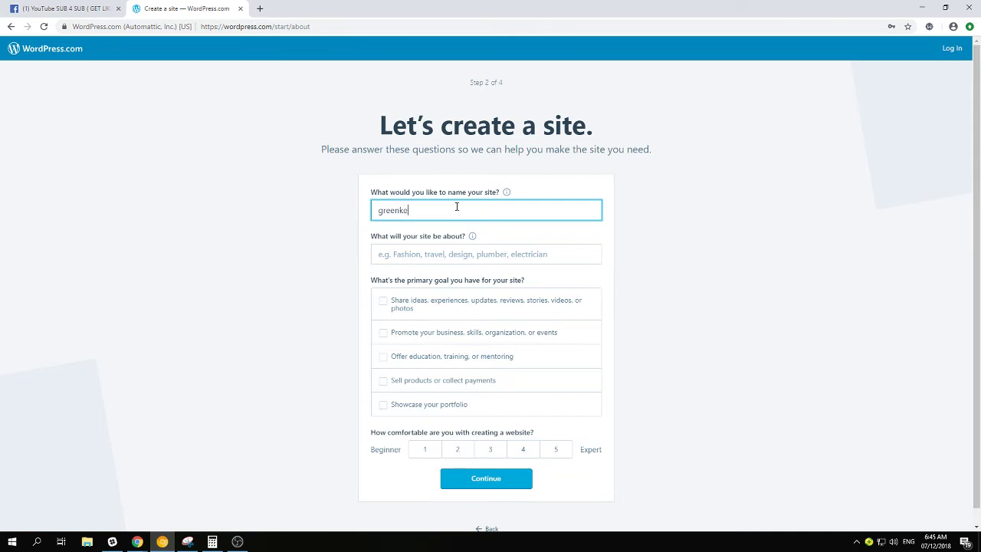
pyautogui.write('tsup')
pyautogui.press('Tab')
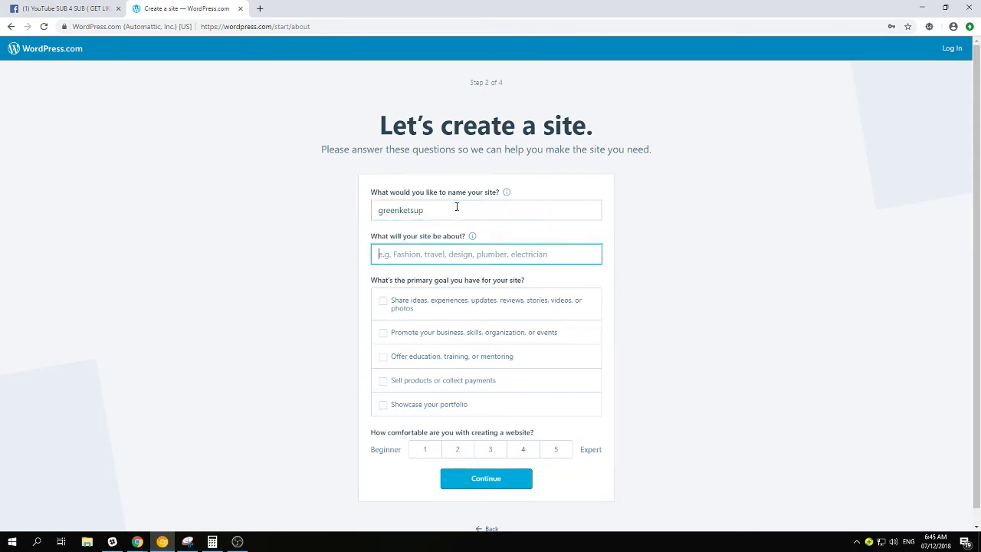
pyautogui.click(457, 207)
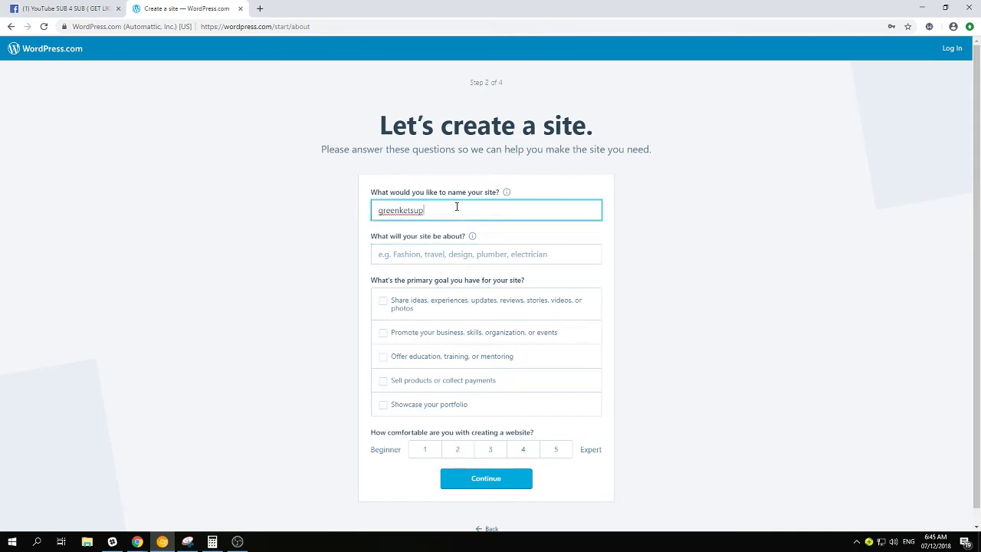
pyautogui.press('Tab')
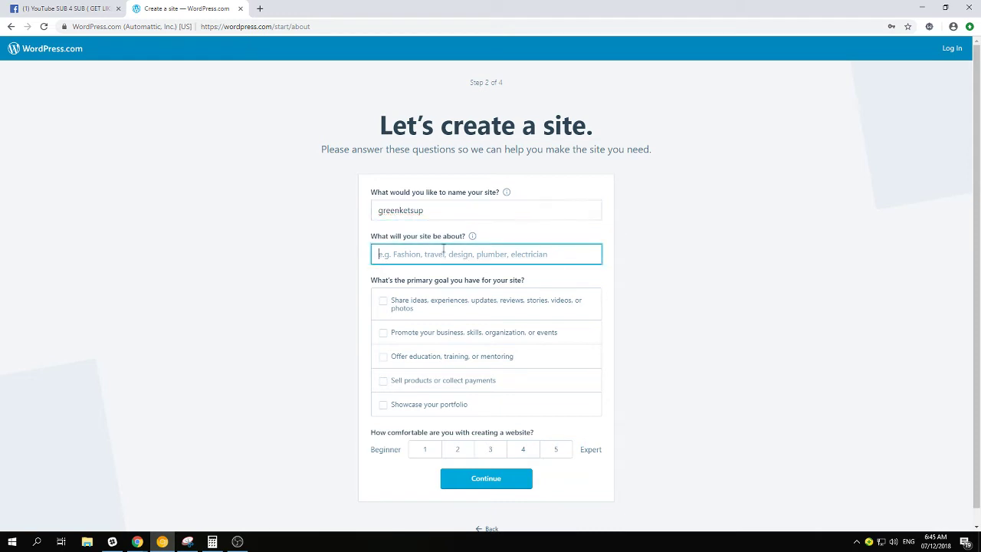
# Set topic food, goal sharing ideas, comfort level 1, and continue to the address step
pyautogui.scroll(-1, 449, 244)
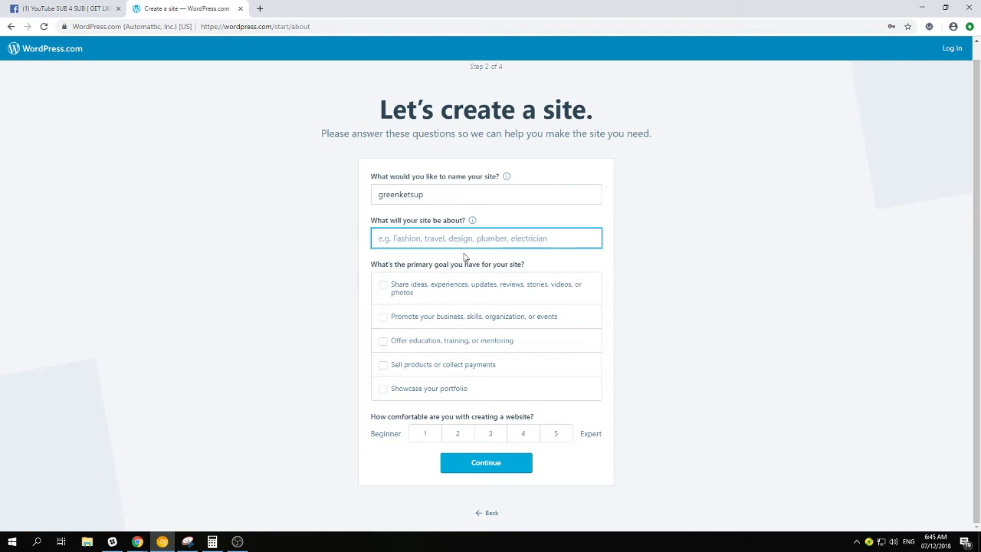
pyautogui.write('food')
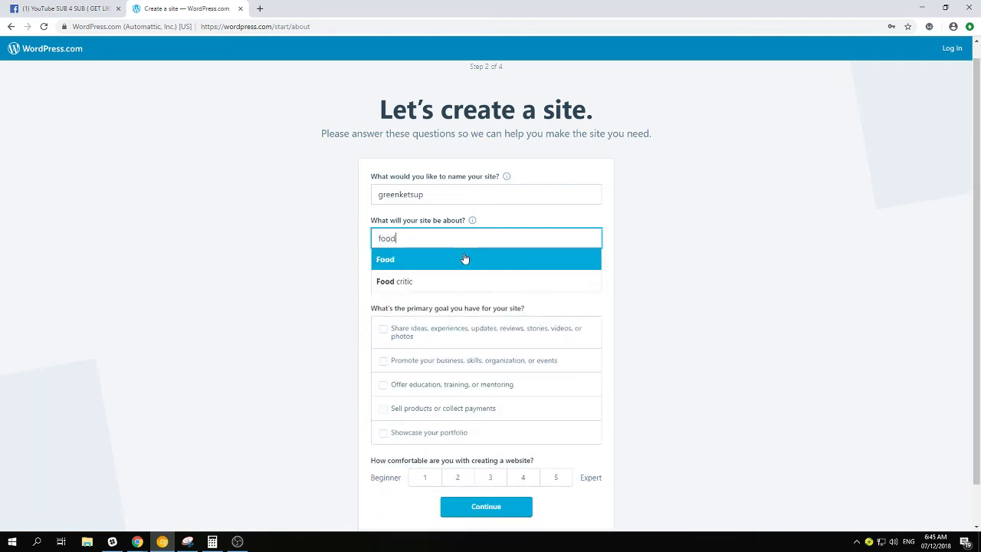
pyautogui.tripleClick(302, 271)
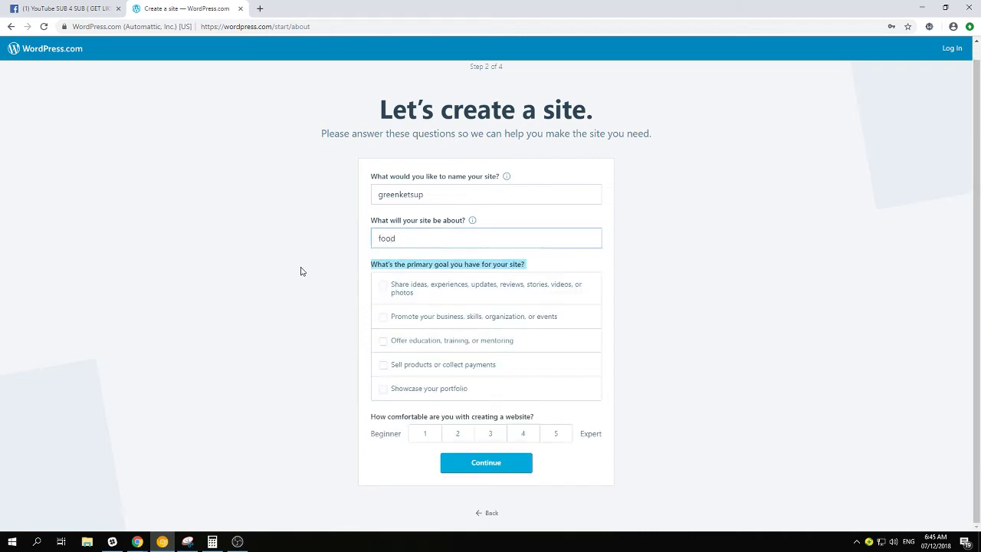
pyautogui.click(384, 289)
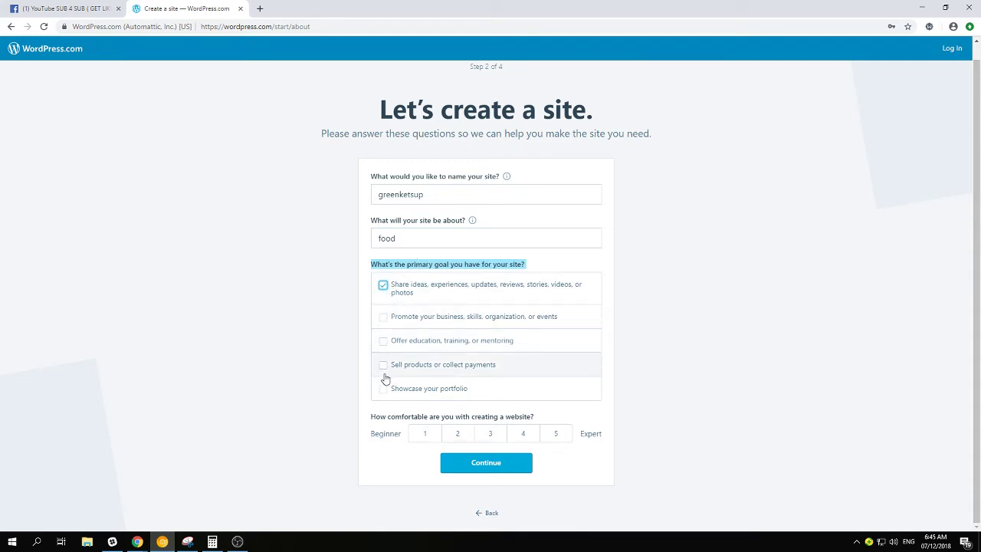
pyautogui.click(470, 464)
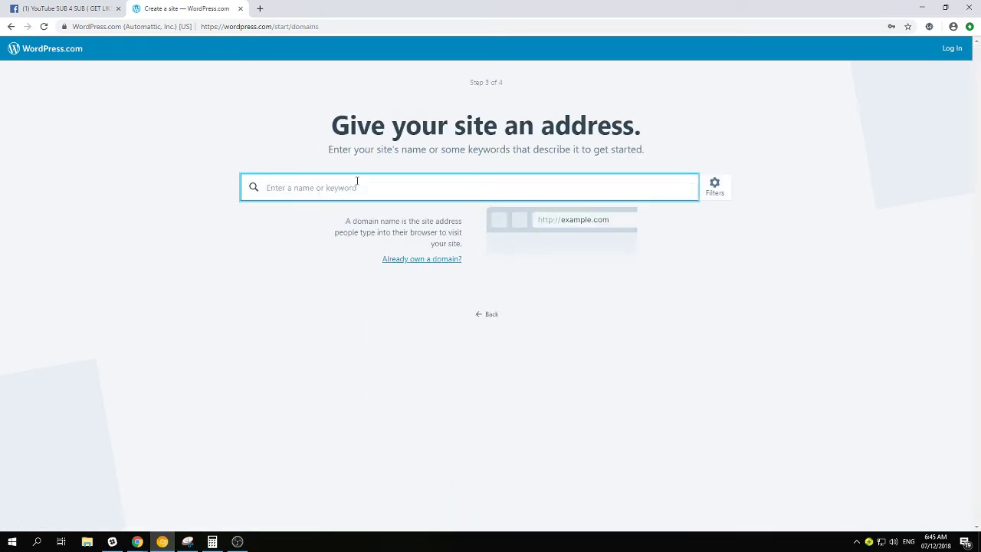
pyautogui.click(488, 315)
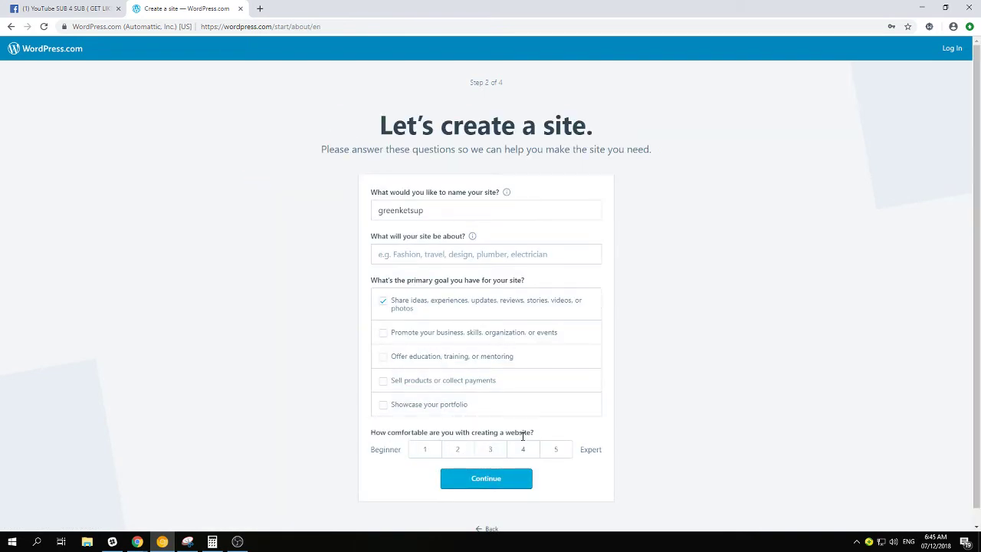
pyautogui.click(426, 451)
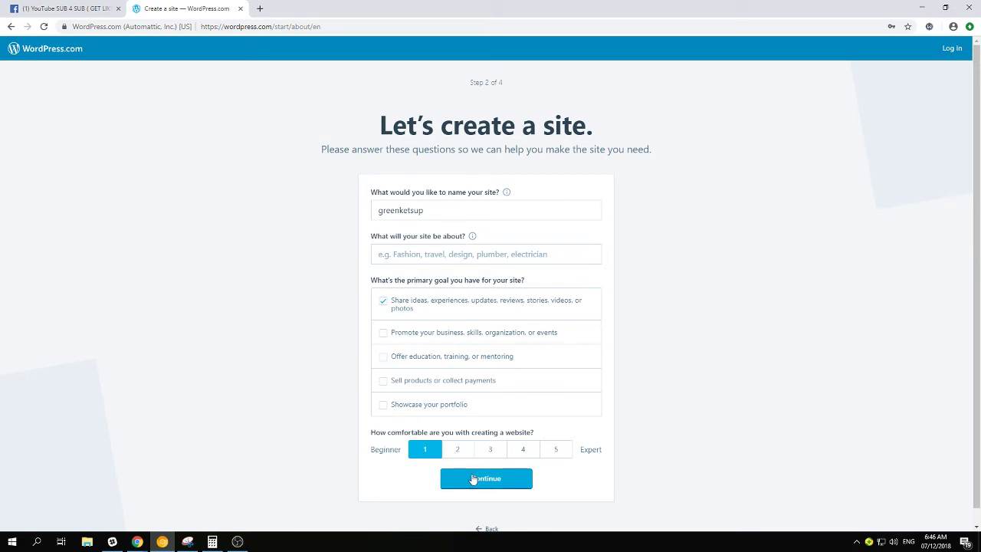
pyautogui.click(473, 479)
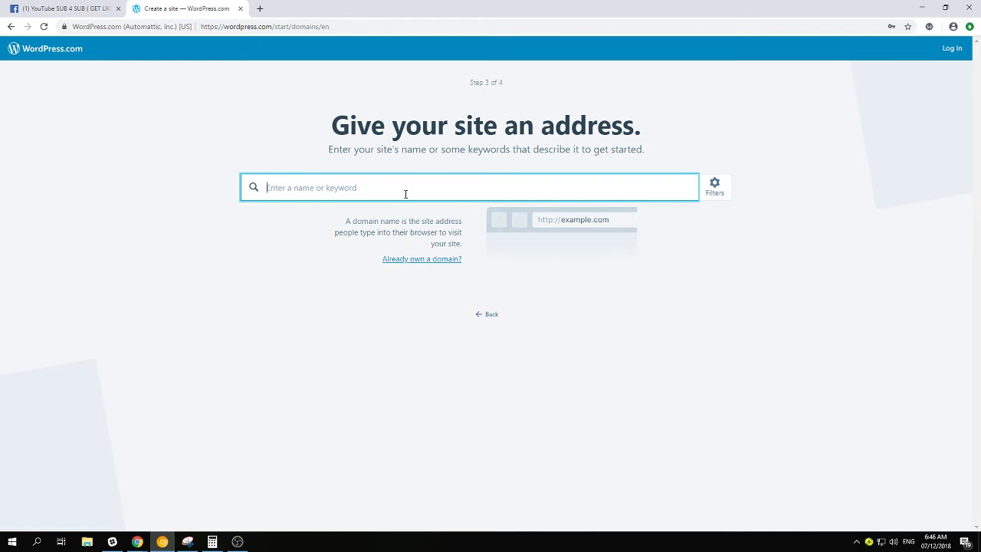
# Search greenketsup instead of lami and select greenketsup.com as the address
pyautogui.write('lami')
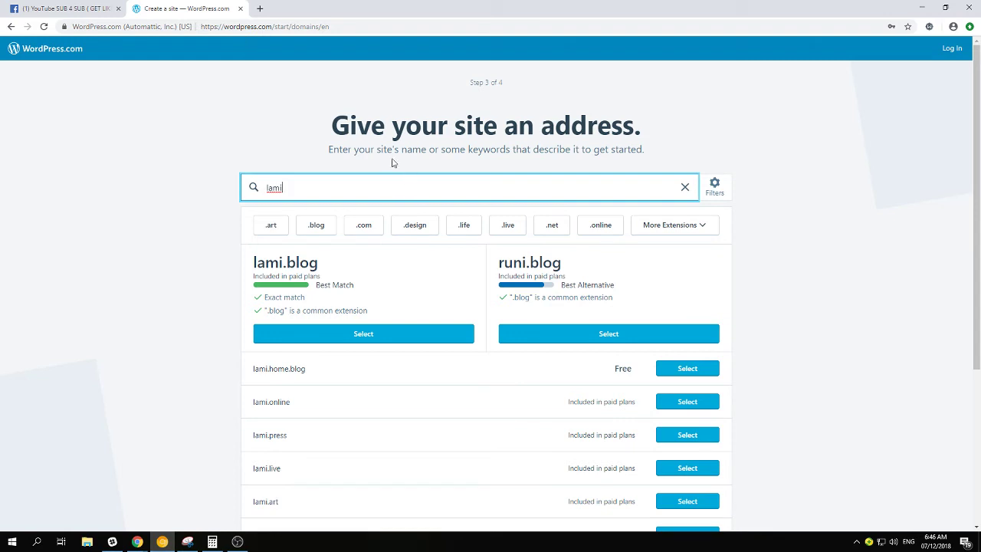
pyautogui.doubleClick(244, 197)
pyautogui.write('greenketsup')
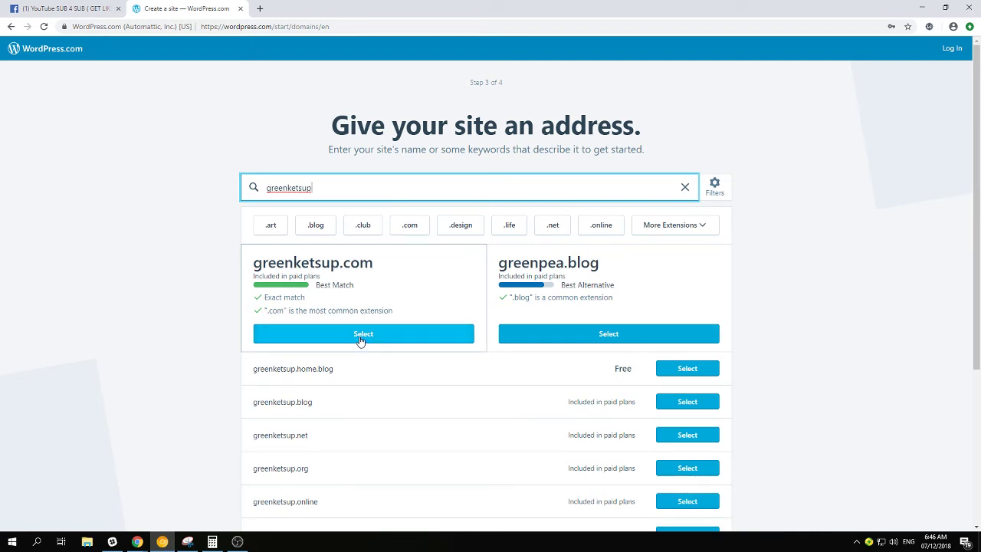
pyautogui.click(361, 337)
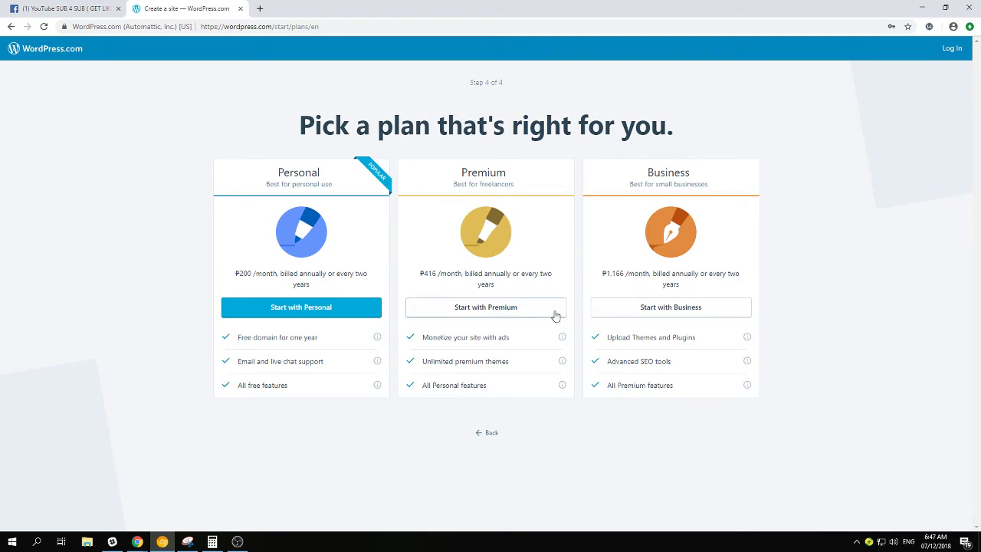
# Reselect greenketsup.com and start with the Premium plan to reach checkout
pyautogui.click(491, 433)
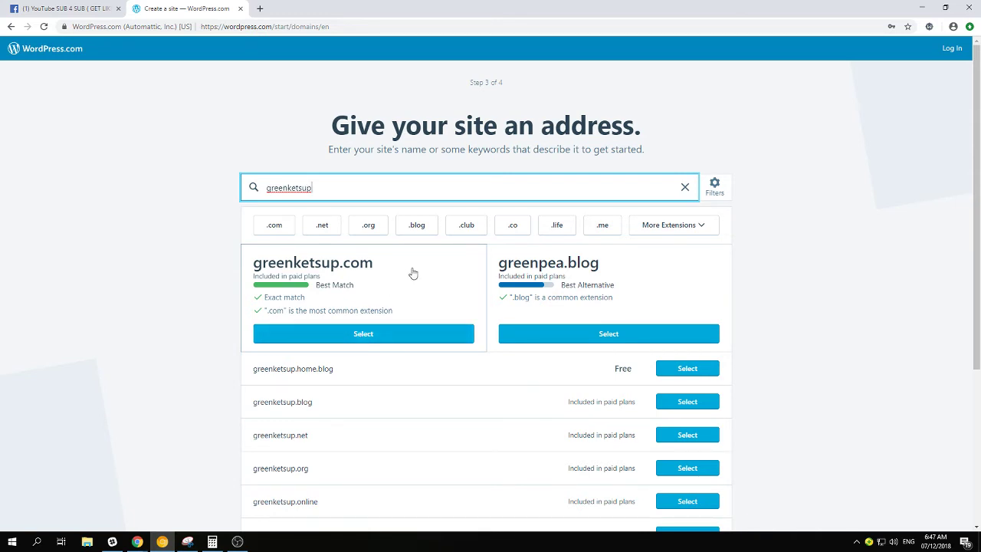
pyautogui.click(361, 342)
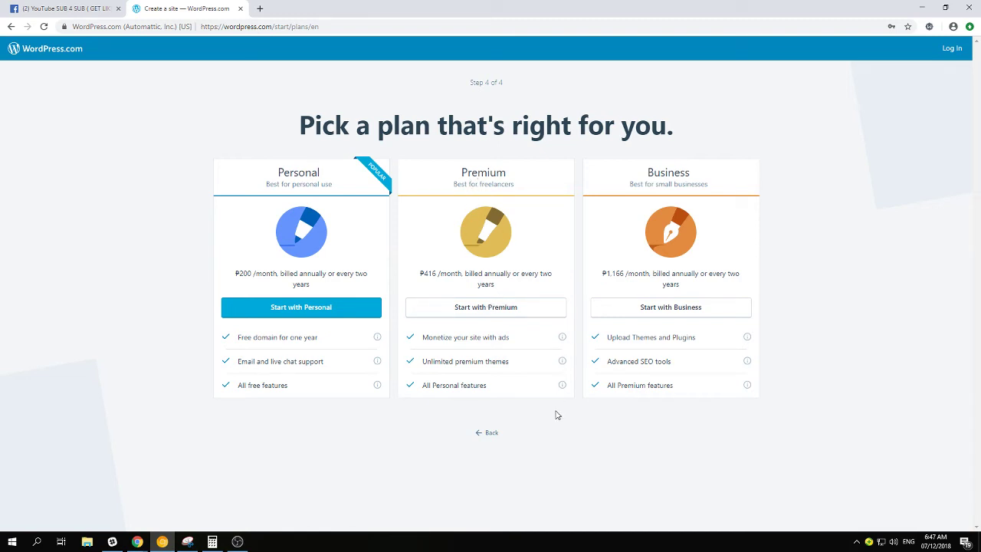
pyautogui.click(481, 309)
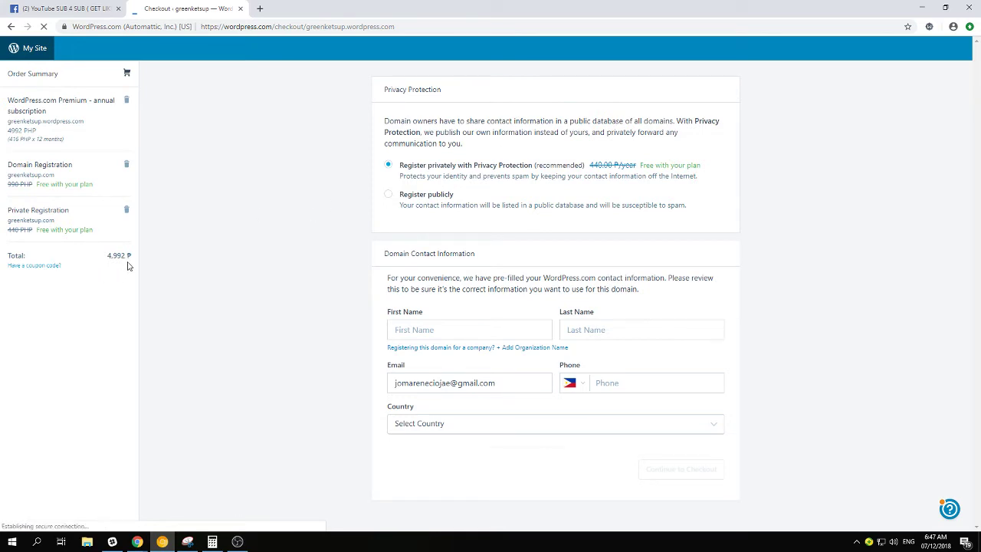
# Highlight the 4,992 order total, coupon link and Privacy Protection text on the checkout summary
pyautogui.moveTo(119, 257); pyautogui.dragTo(179, 263)
pyautogui.click(184, 261)
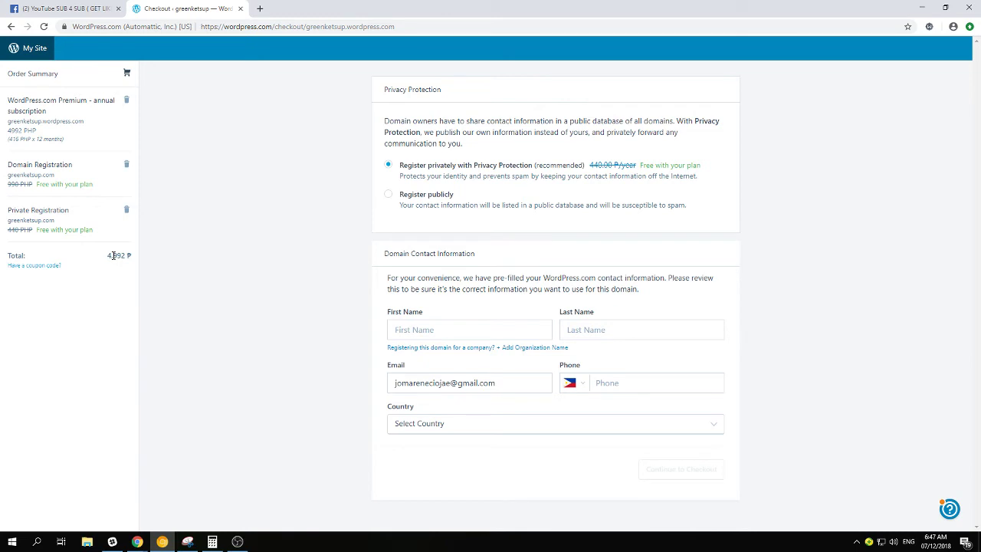
pyautogui.doubleClick(113, 256)
pyautogui.click(164, 264)
pyautogui.moveTo(103, 261); pyautogui.dragTo(132, 266)
pyautogui.click(174, 275)
pyautogui.moveTo(92, 252); pyautogui.dragTo(166, 263)
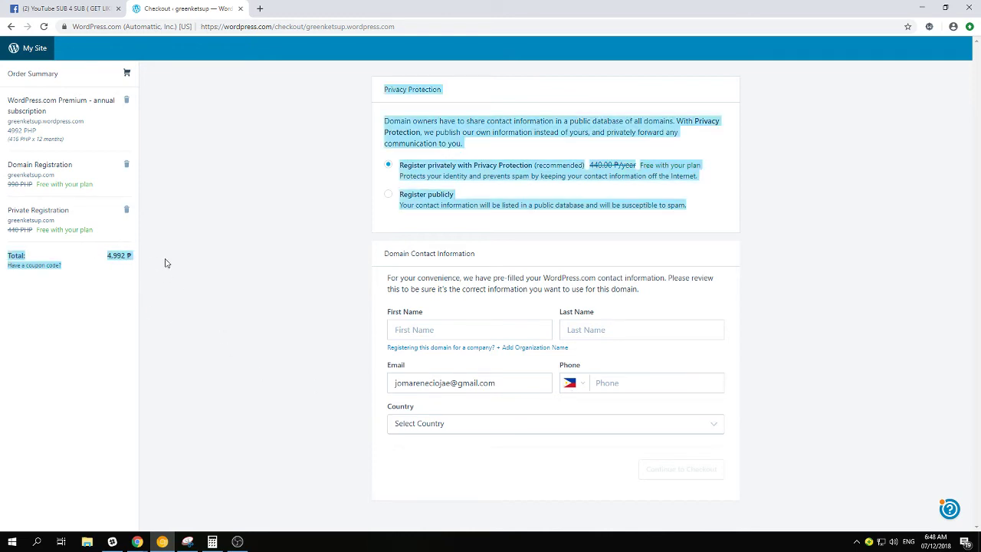
pyautogui.click(197, 261)
# Highlight the total again, return to the plan choices, and bring up the blog article window
pyautogui.moveTo(105, 260); pyautogui.dragTo(203, 249)
pyautogui.click(203, 249)
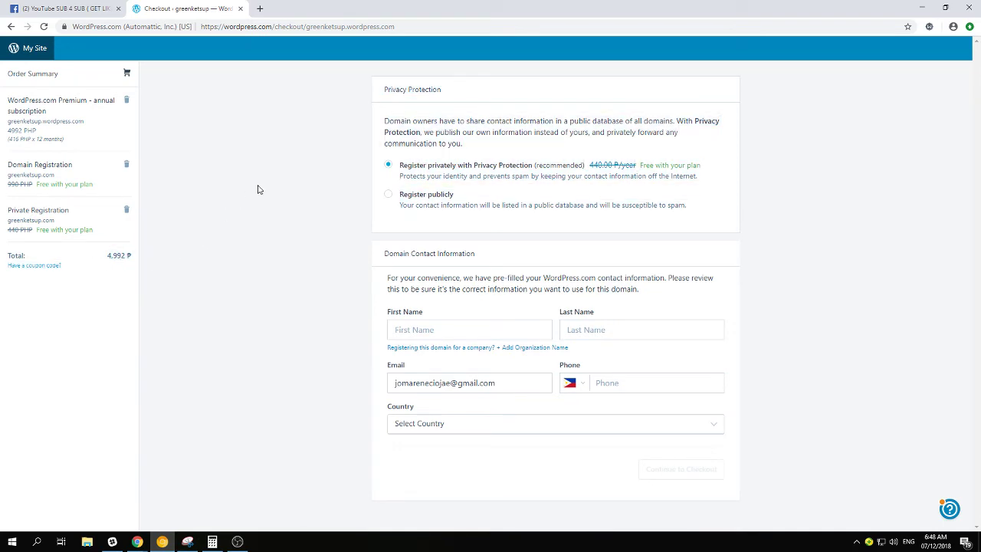
pyautogui.doubleClick(117, 255)
pyautogui.click(166, 261)
pyautogui.click(11, 26)
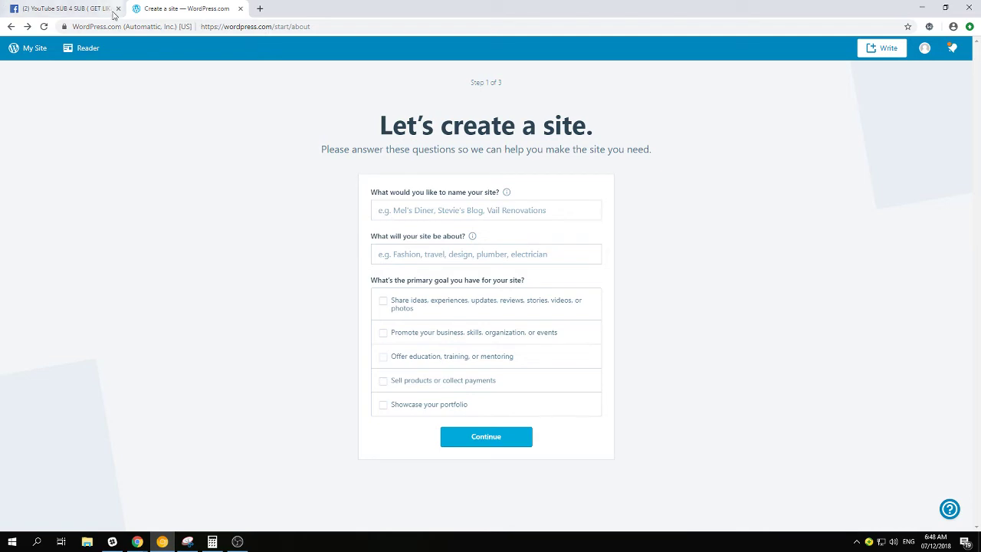
pyautogui.click(137, 542)
# Maximize and read the 'How to make money from blogging' post, then return to Virtual Kings Stats
pyautogui.moveTo(5, 130); pyautogui.dragTo(499, 1)
pyautogui.scroll(15, 524, 240)
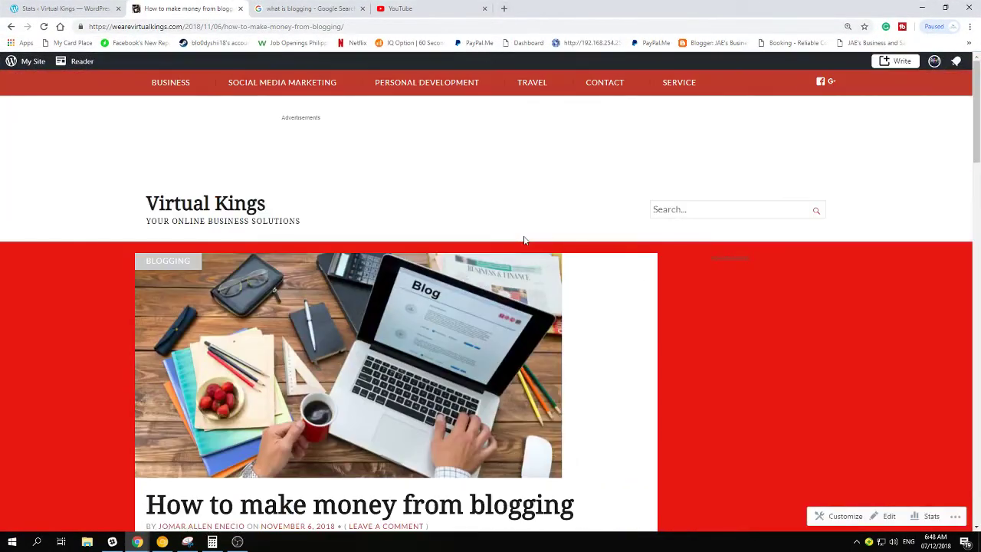
pyautogui.scroll(-3, 259, 357)
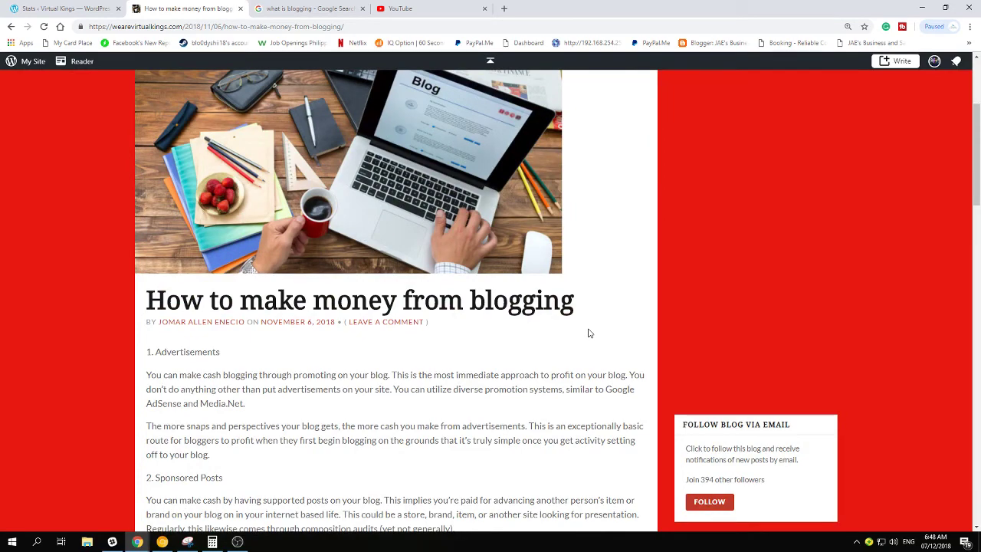
pyautogui.scroll(-3, 272, 491)
pyautogui.scroll(3, 307, 478)
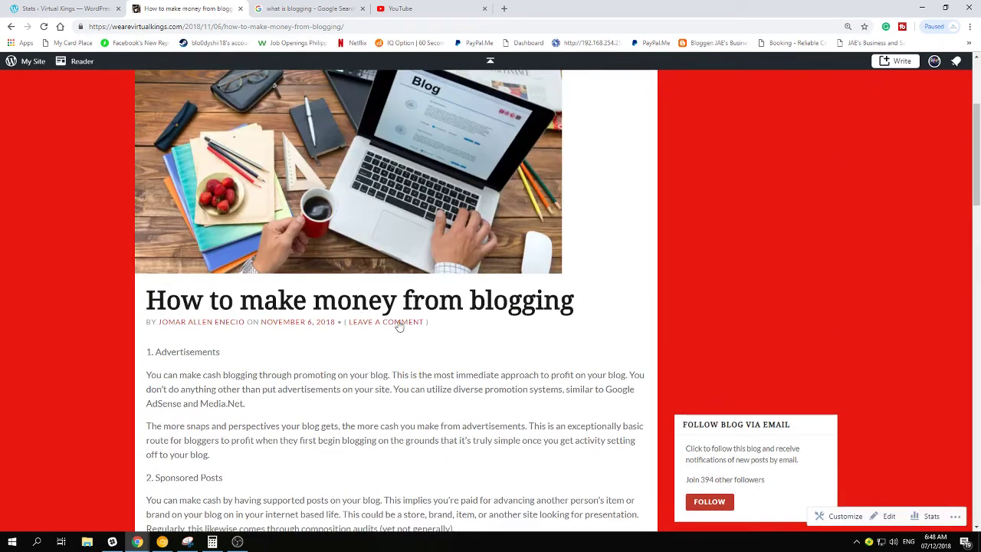
pyautogui.scroll(3, 337, 348)
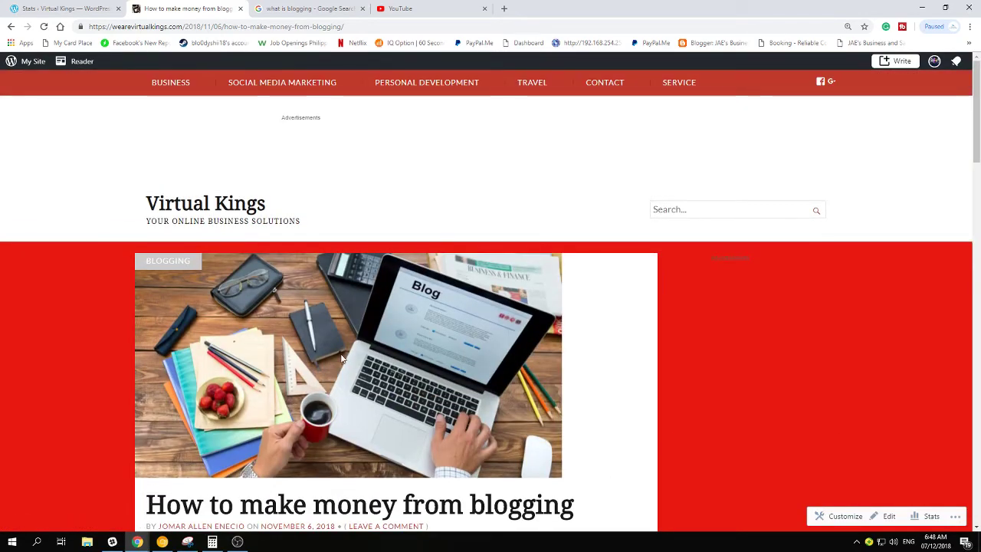
pyautogui.scroll(-6, 299, 347)
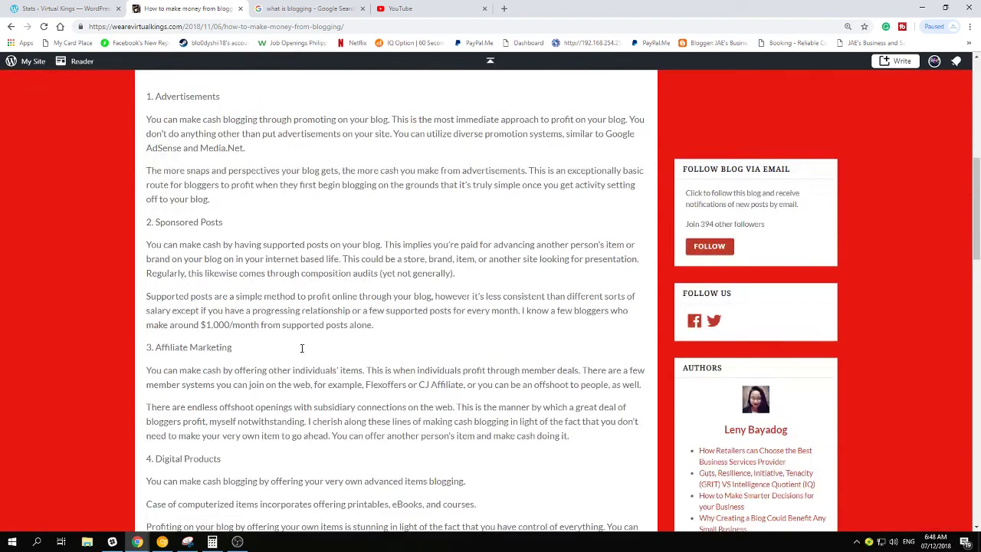
pyautogui.scroll(6, 300, 346)
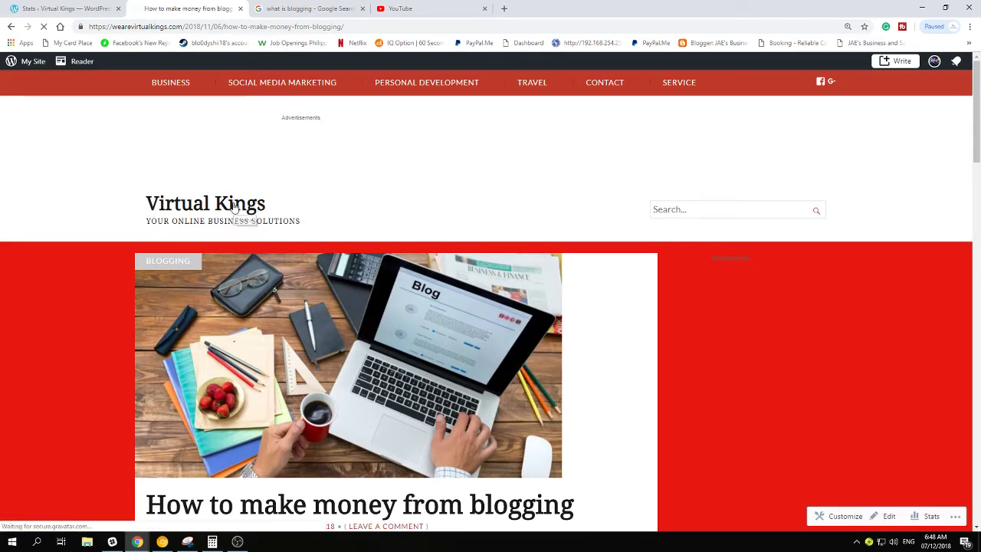
pyautogui.click(234, 206)
pyautogui.click(66, 6)
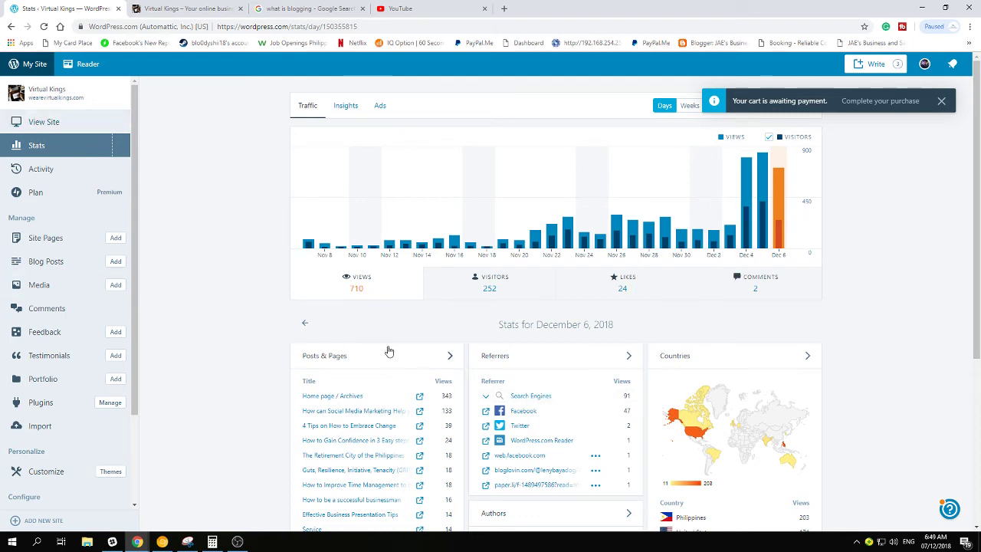
# Inspect the daily bars, then switch the chart to Weeks: December 3–9 shows 2,562 views
pyautogui.moveTo(648, 215)
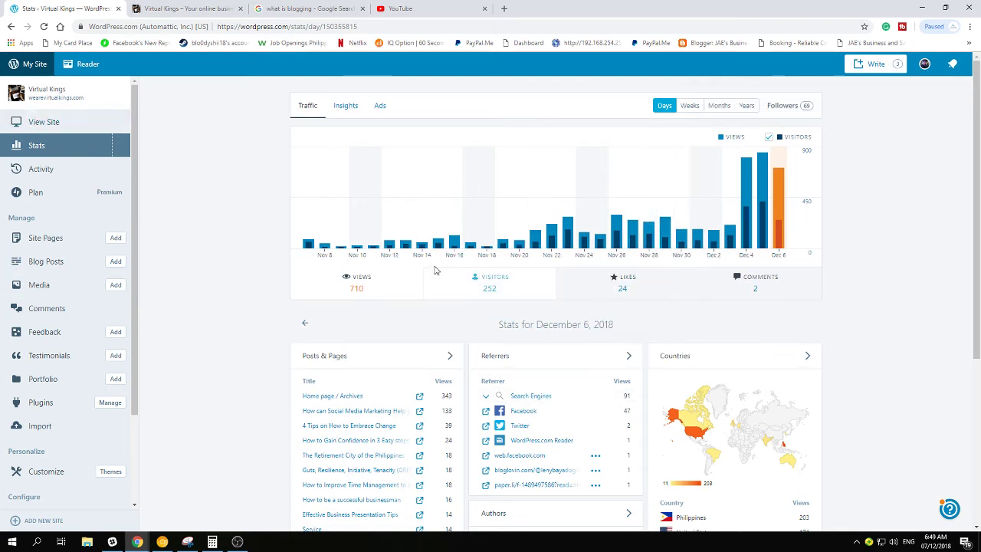
pyautogui.moveTo(433, 222)
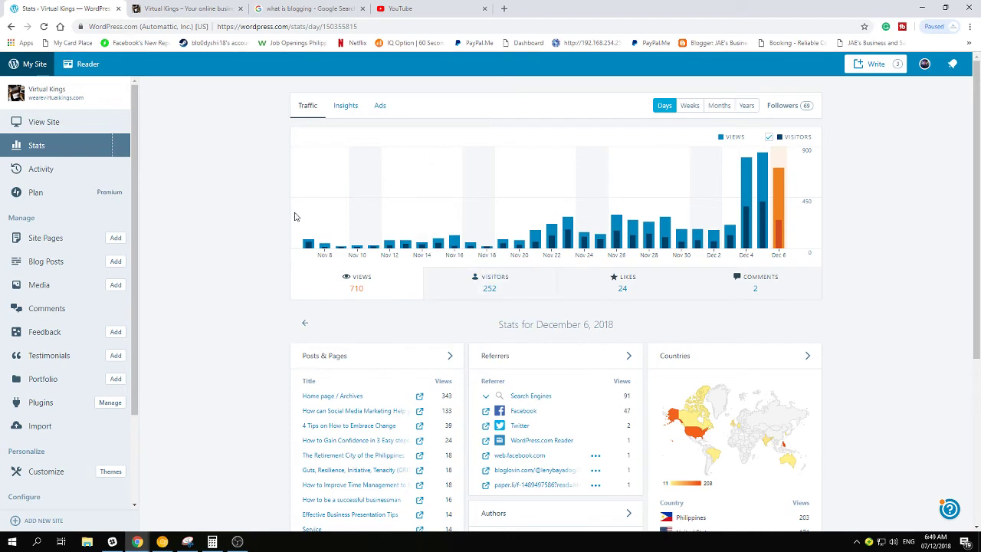
pyautogui.moveTo(741, 158)
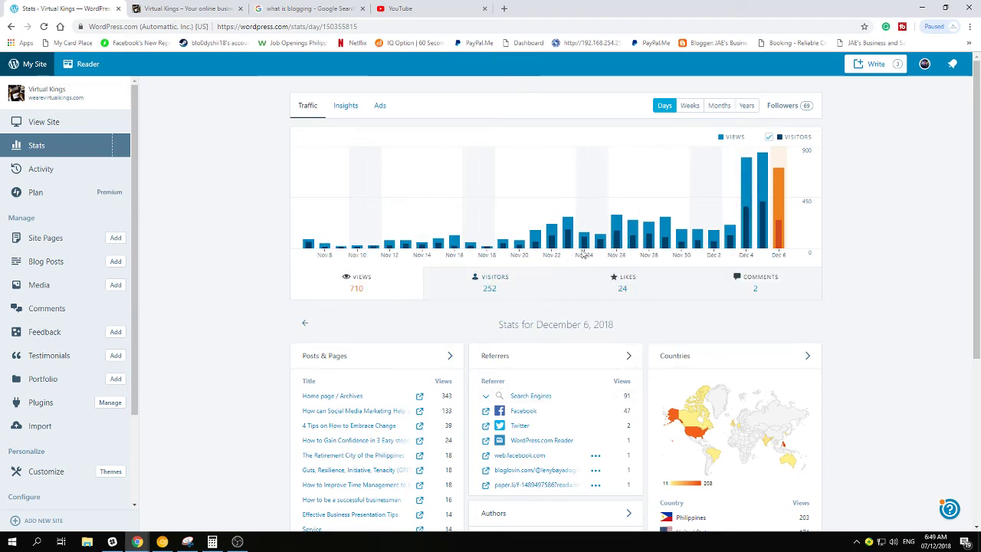
pyautogui.moveTo(337, 250)
pyautogui.moveTo(473, 244)
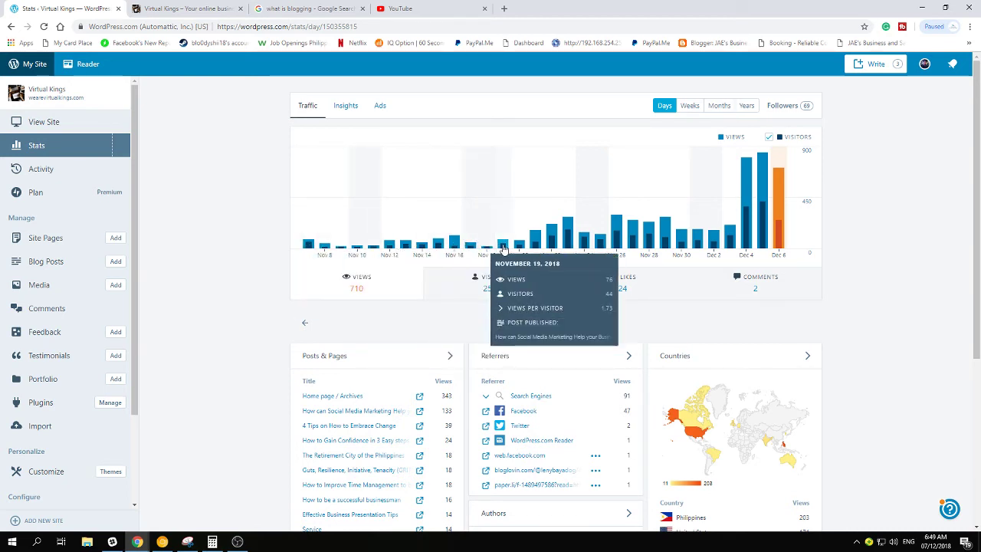
pyautogui.moveTo(561, 250)
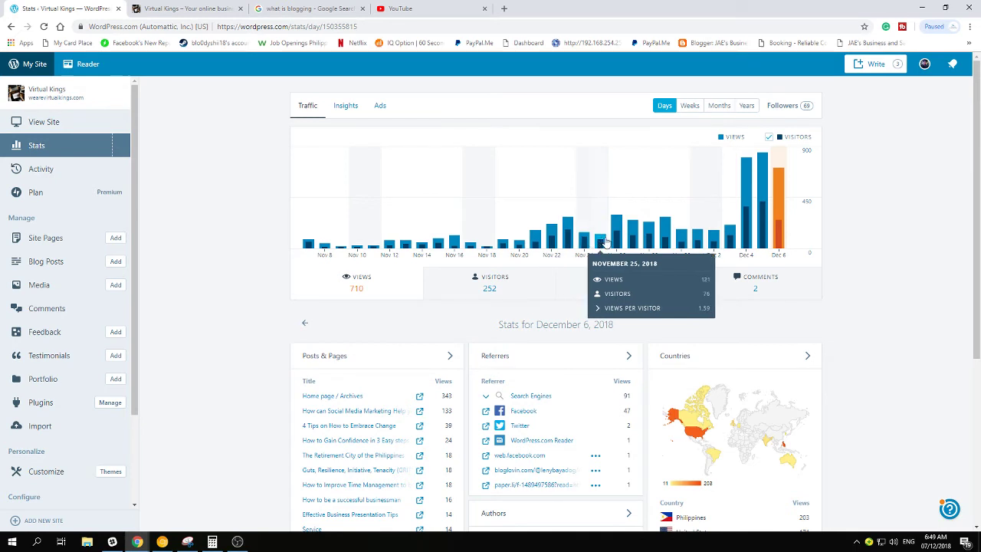
pyautogui.moveTo(719, 237)
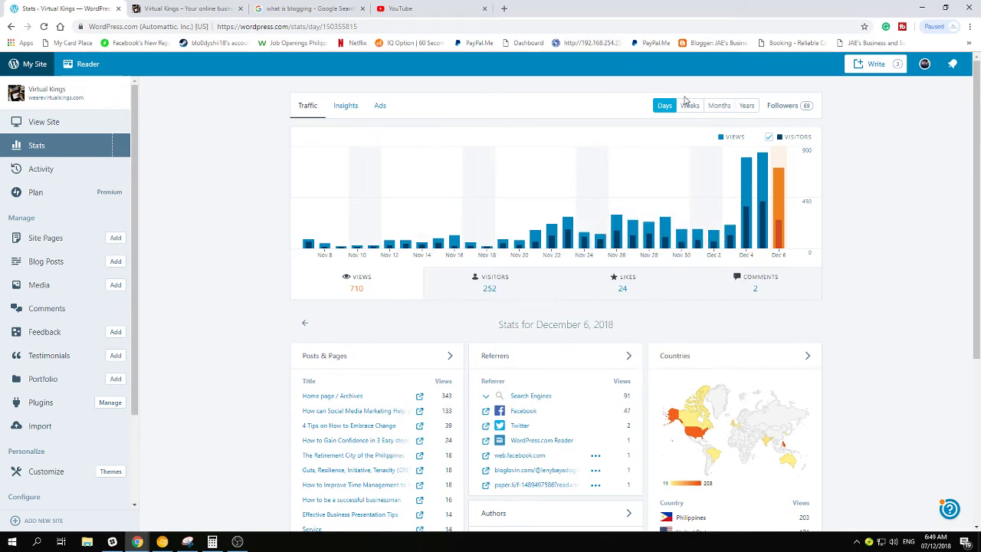
pyautogui.click(690, 106)
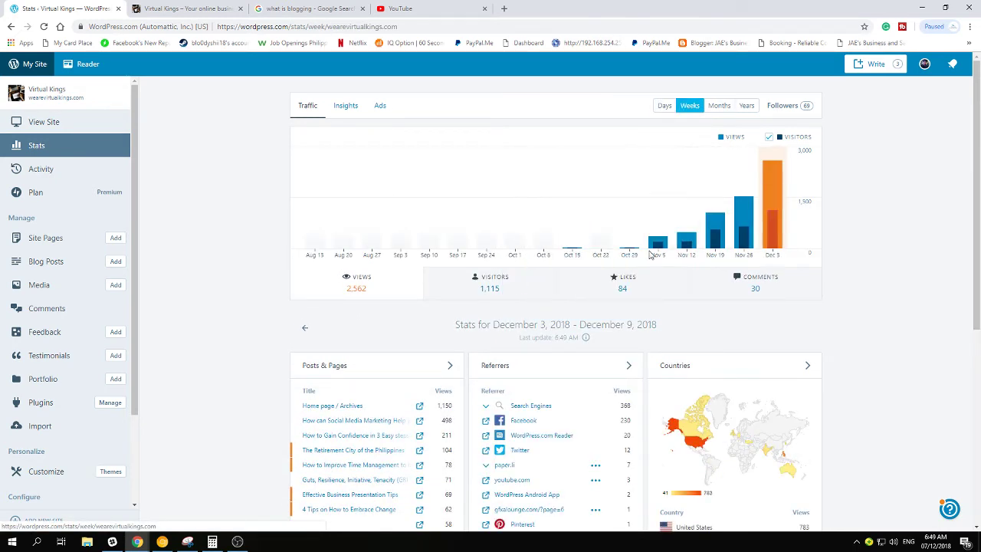
pyautogui.moveTo(661, 250)
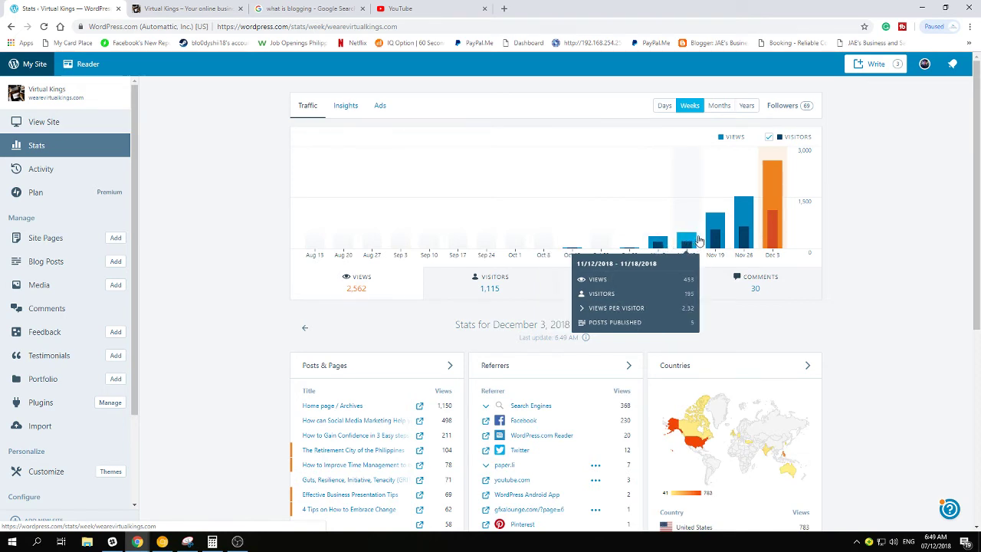
pyautogui.moveTo(711, 239)
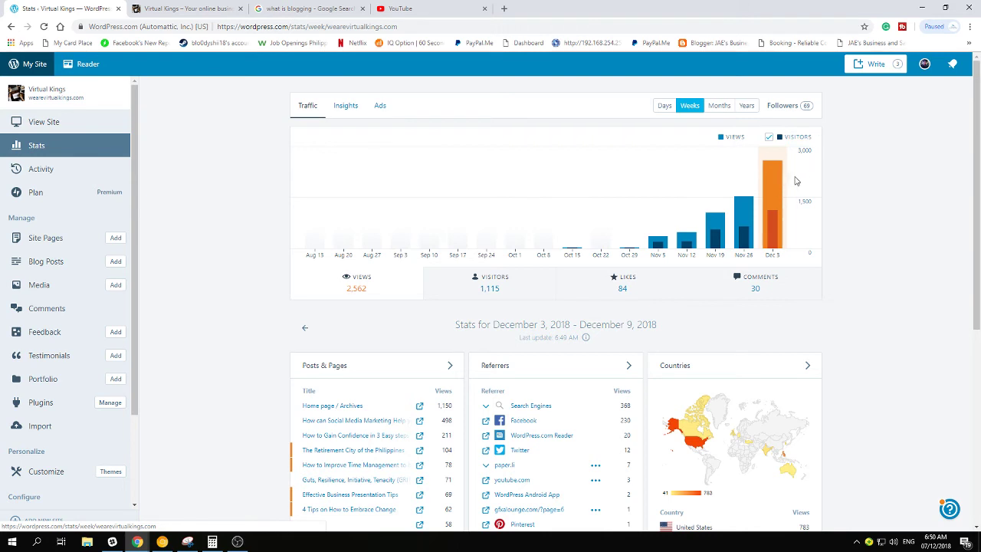
# Open the Activity log and scroll to the December 6 comment approvals
pyautogui.click(71, 178)
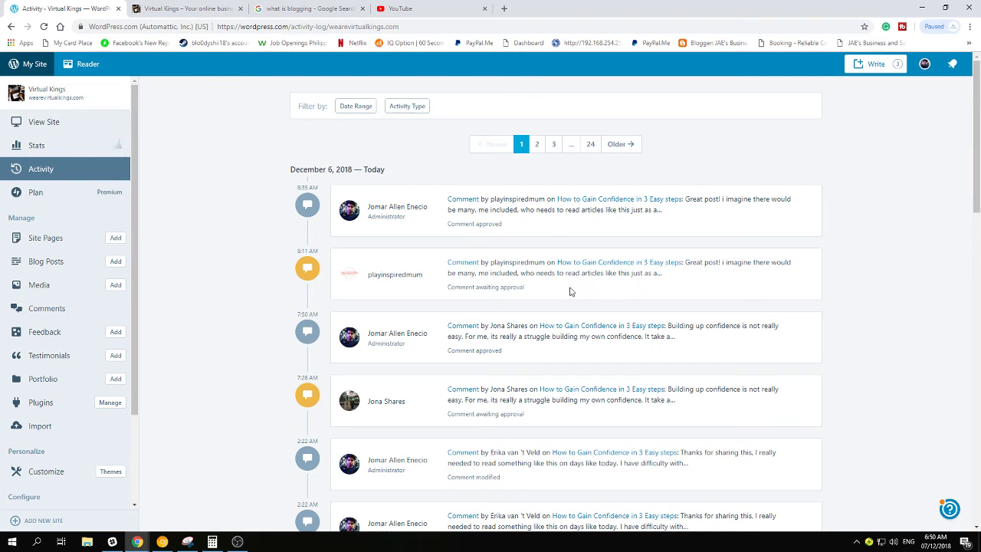
pyautogui.scroll(-1, 533, 308)
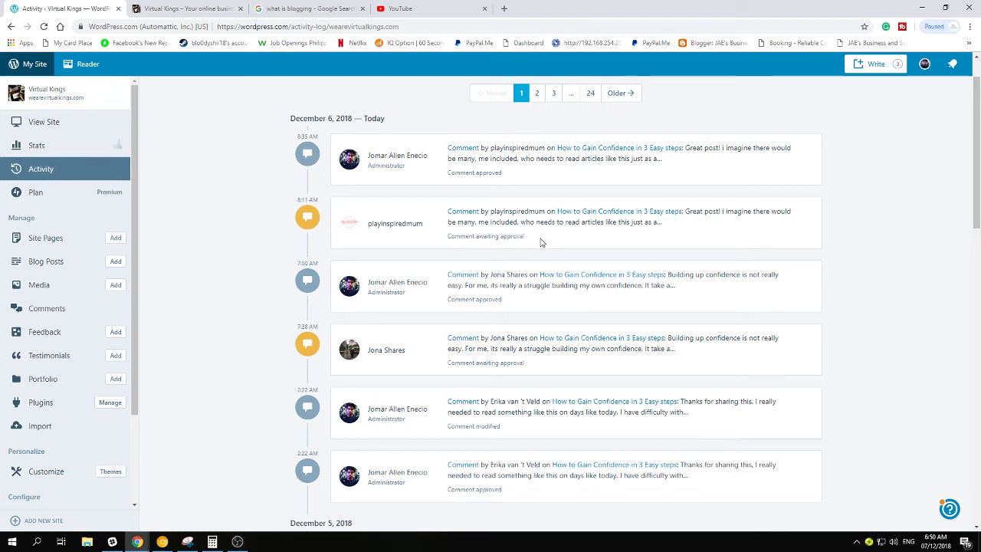
# View the current Premium plan, compare all plans, then open the Site Pages list
pyautogui.click(36, 193)
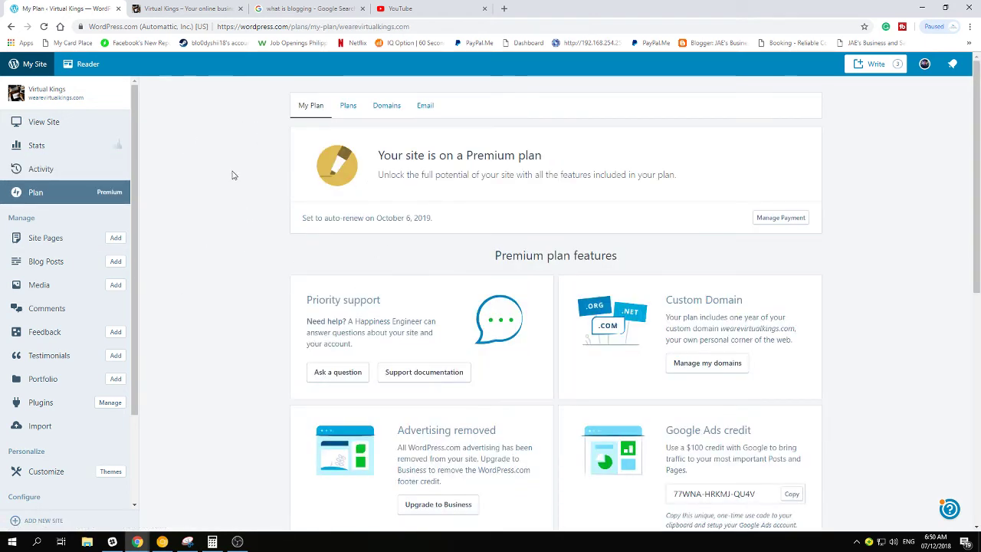
pyautogui.click(349, 107)
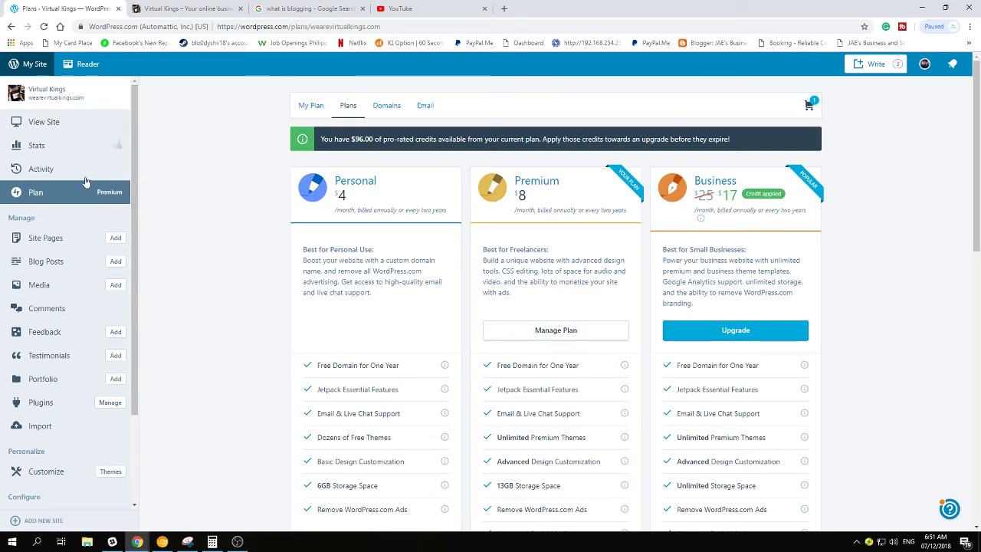
pyautogui.click(55, 240)
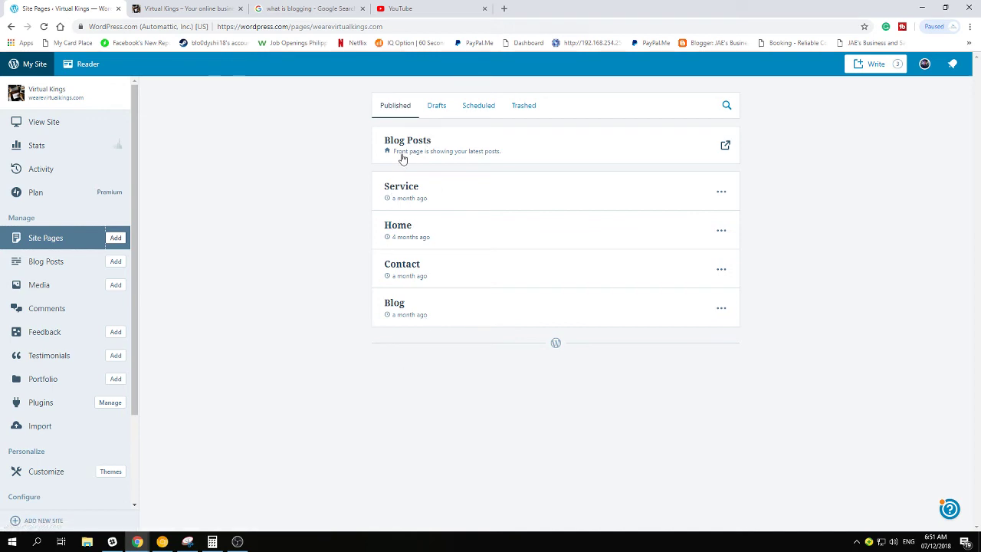
# Open Blog Posts and scroll through the published posts
pyautogui.click(66, 261)
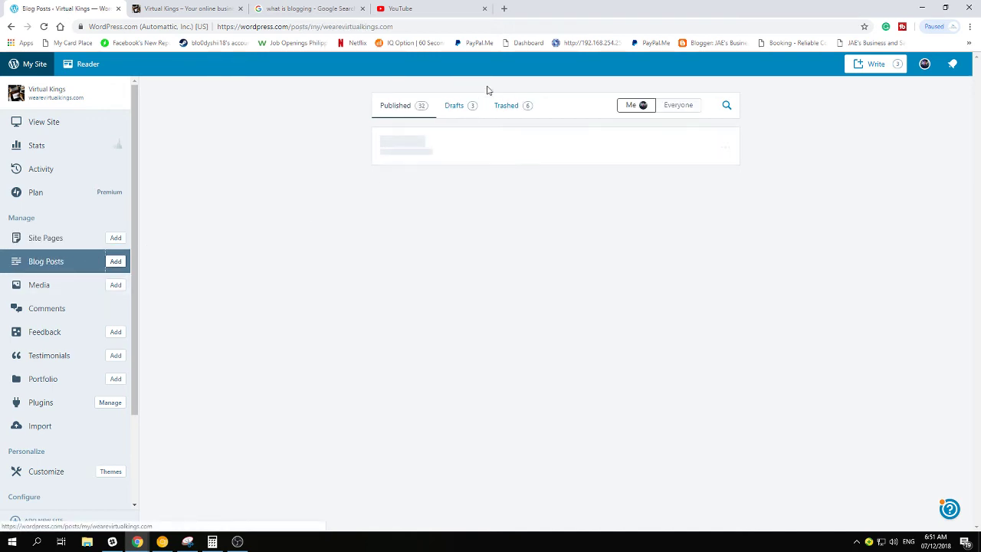
pyautogui.scroll(-5, 495, 415)
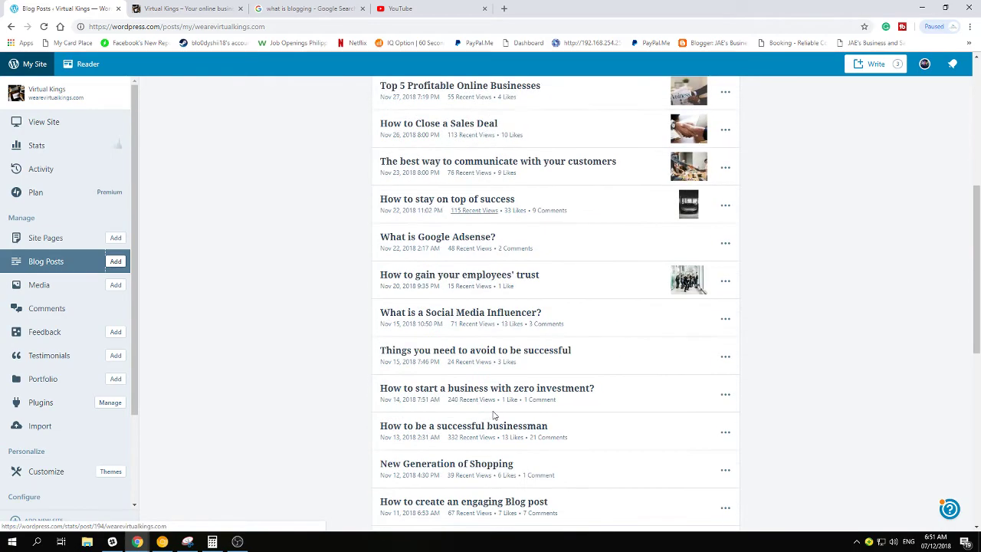
pyautogui.scroll(-3, 495, 415)
pyautogui.scroll(3, 455, 376)
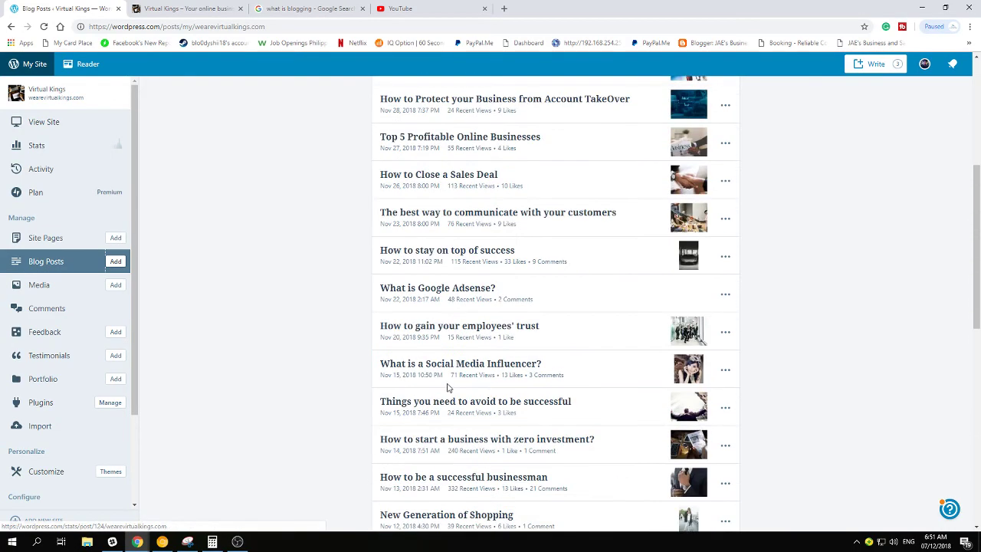
pyautogui.scroll(5, 448, 388)
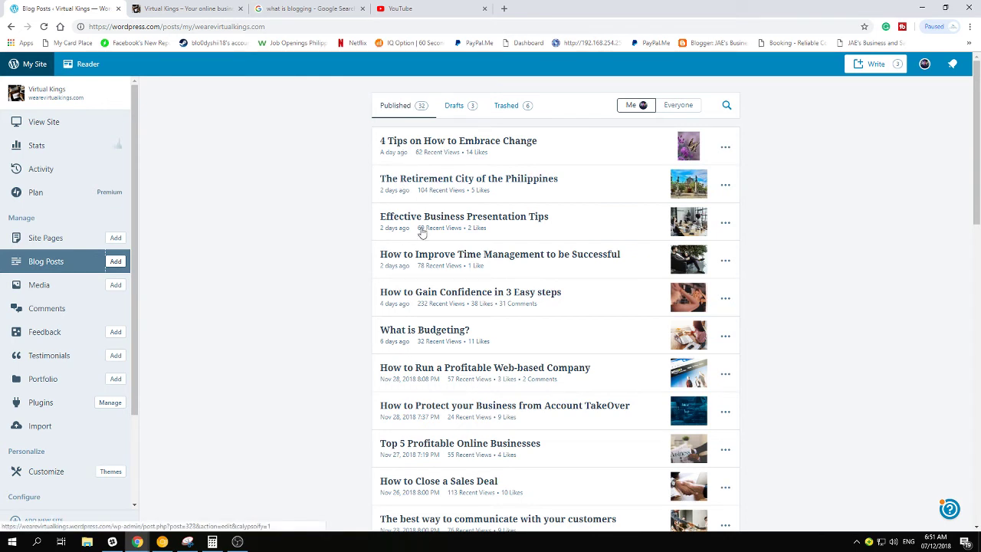
# Check the three drafts and six trashed posts, return to Published, then open Media
pyautogui.click(469, 110)
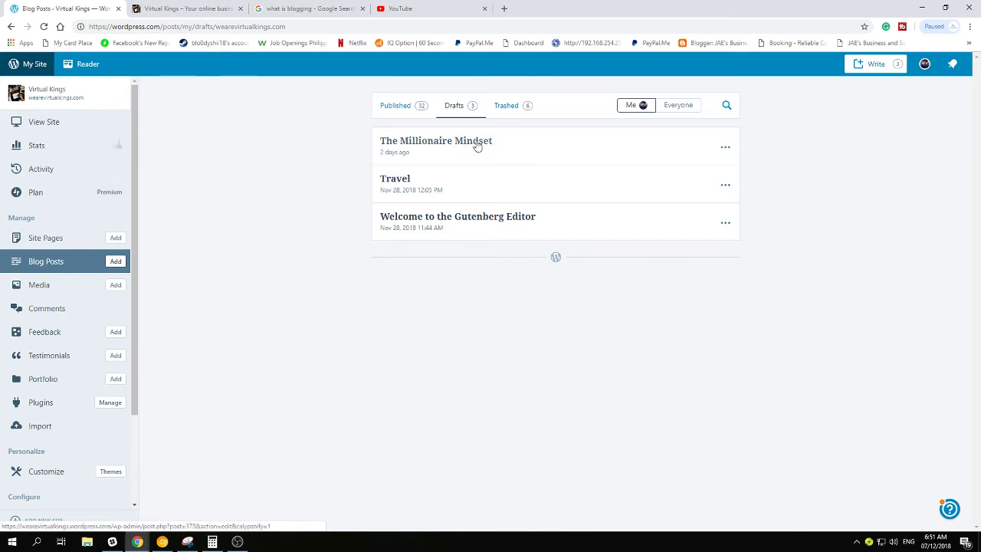
pyautogui.click(503, 115)
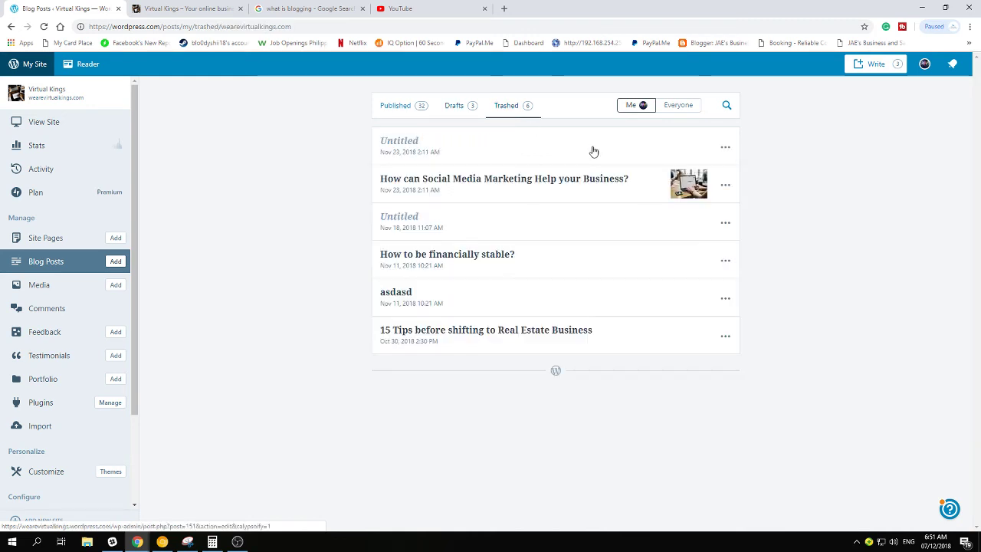
pyautogui.click(390, 105)
pyautogui.click(68, 286)
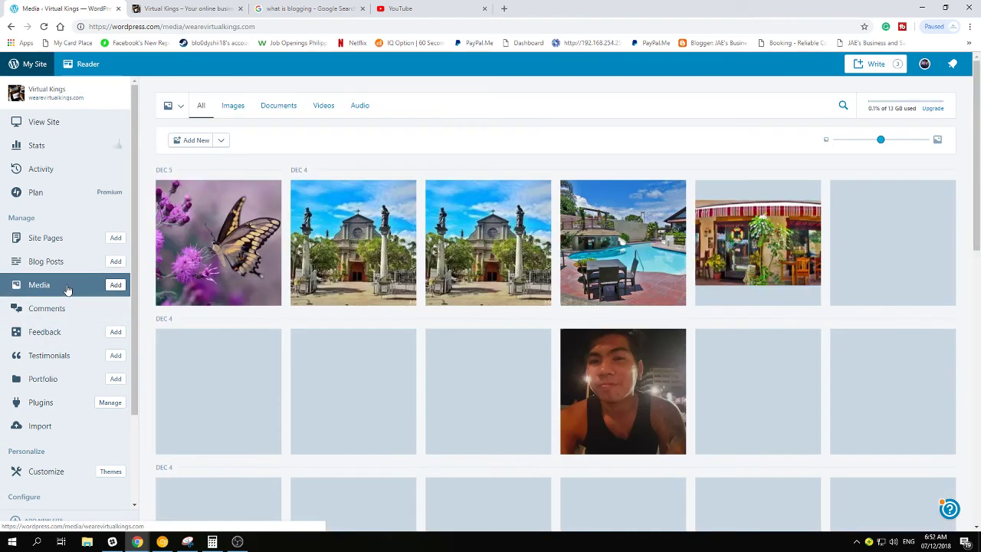
# Scroll the Media grid, then open Comments showing 130 approved comments
pyautogui.scroll(-6, 406, 320)
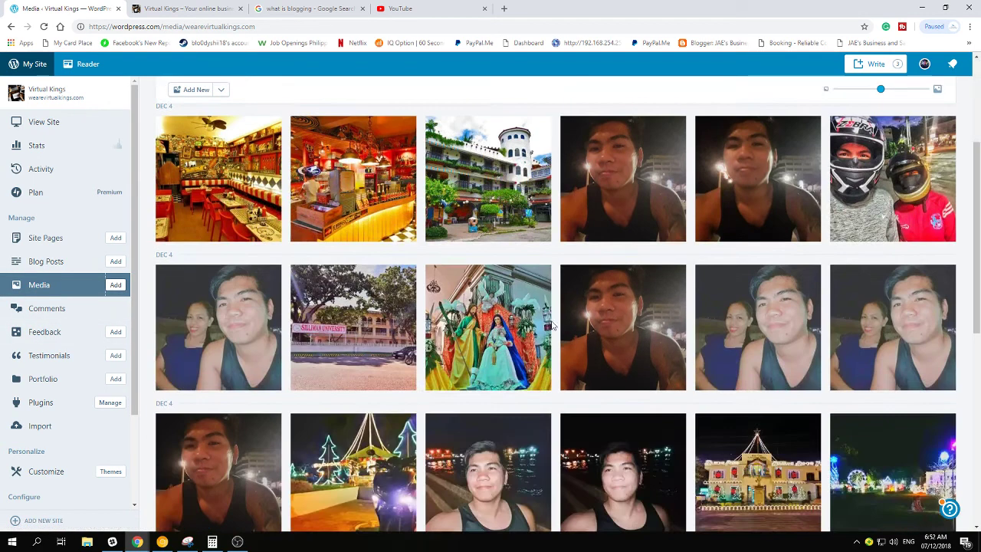
pyautogui.scroll(6, 397, 339)
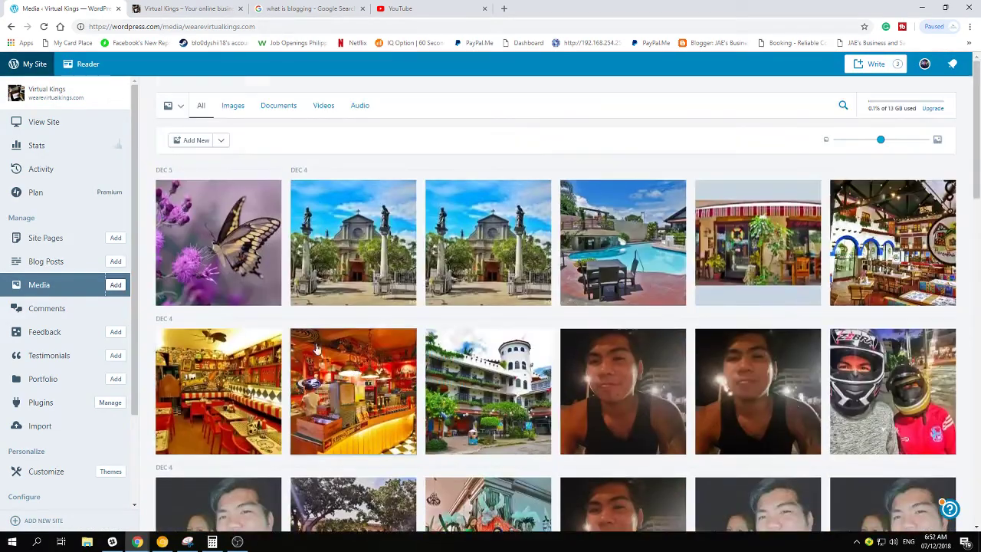
pyautogui.click(61, 309)
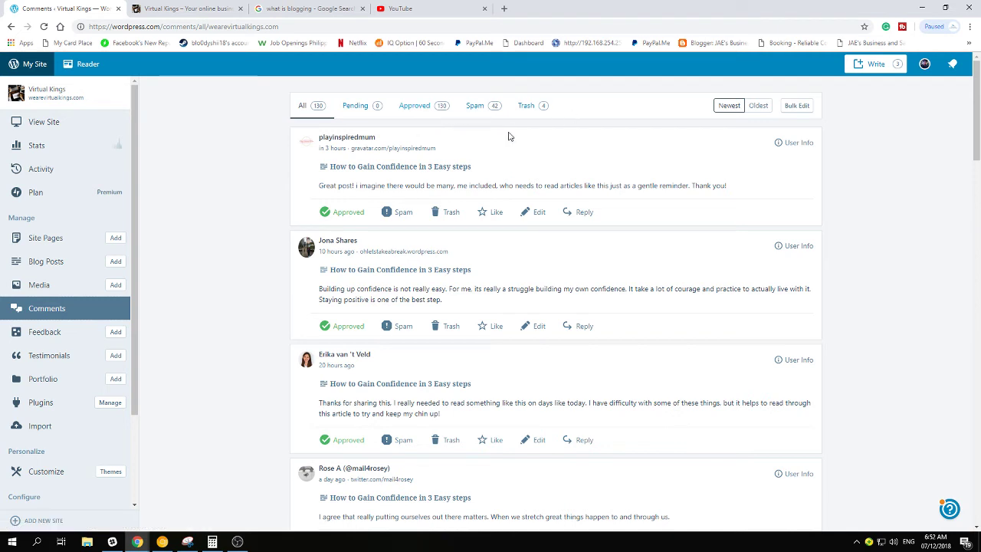
# View the 42 spam comments, check Feedback, Testimonials and Portfolio, then open Plugins
pyautogui.click(475, 106)
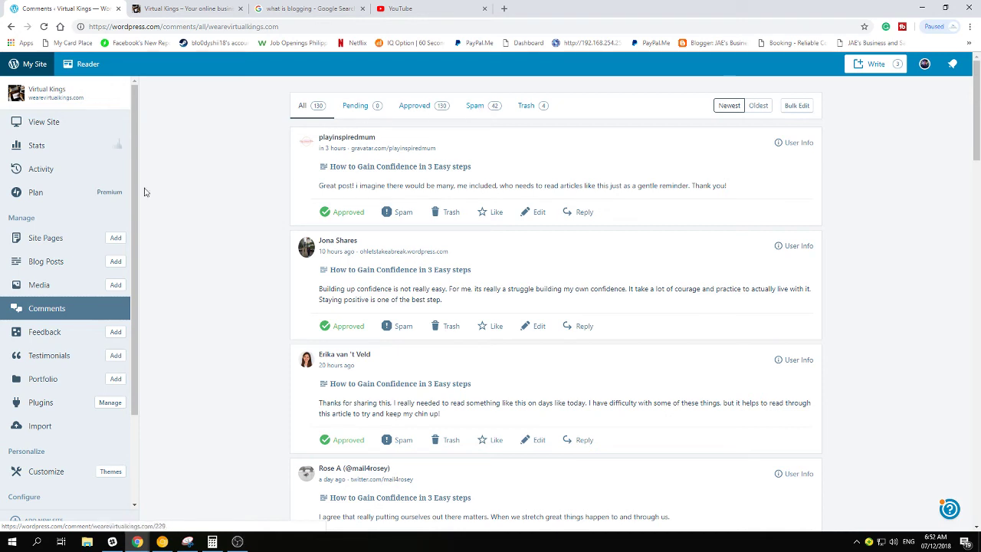
pyautogui.click(46, 334)
pyautogui.scroll(-2, 93, 311)
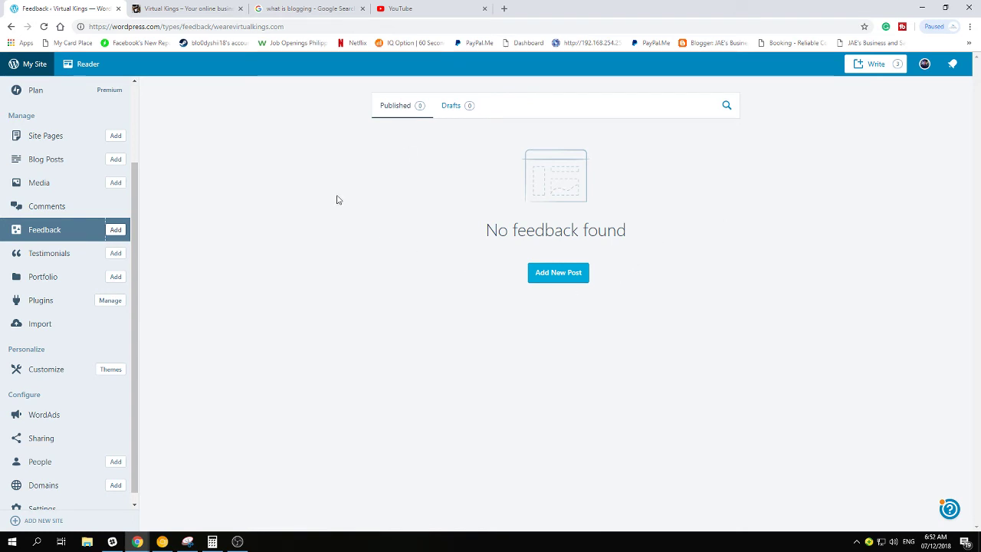
pyautogui.click(77, 260)
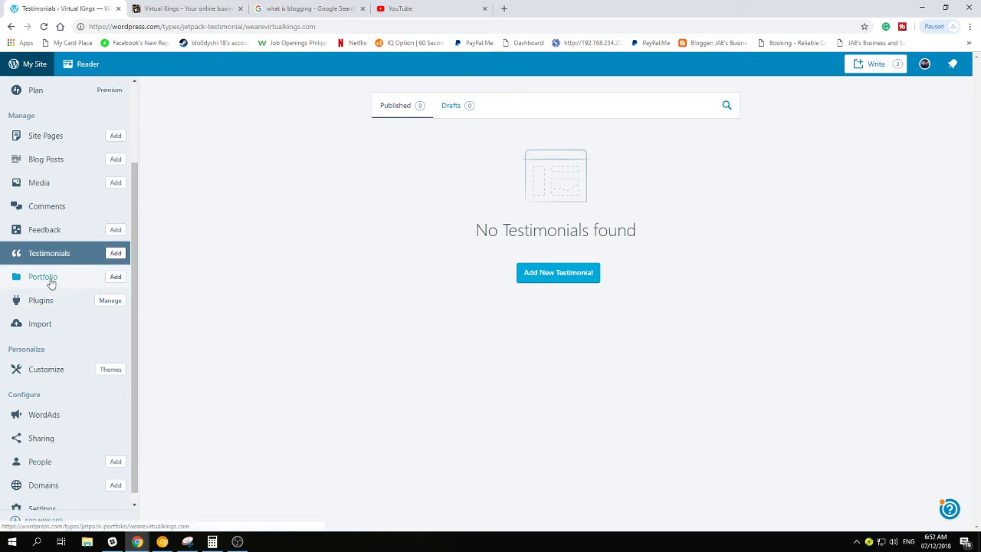
pyautogui.click(48, 278)
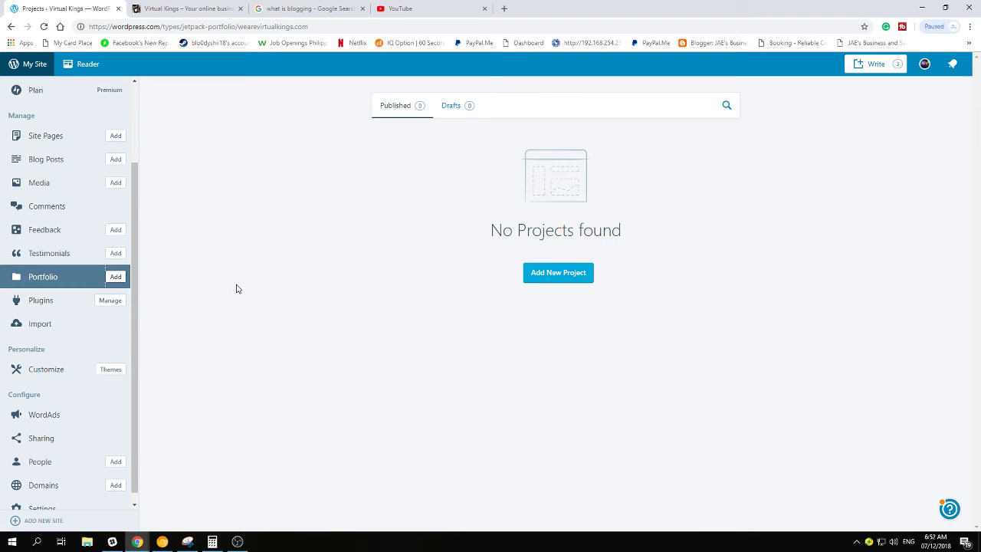
pyautogui.click(39, 302)
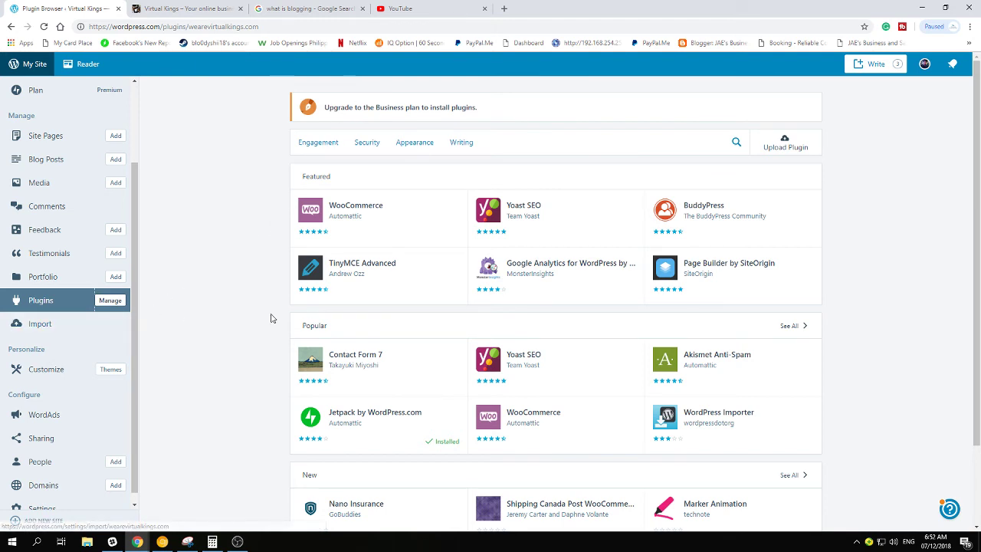
# Look over the Import options, then bring up the 'Let's create a site' window
pyautogui.click(40, 325)
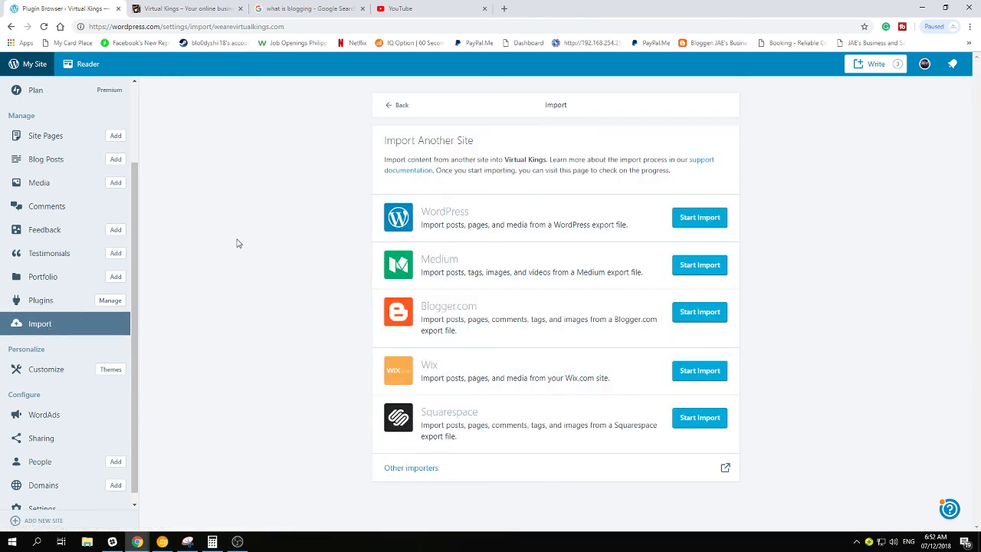
pyautogui.click(308, 13)
pyautogui.scroll(3, 234, 284)
pyautogui.moveTo(162, 541)
pyautogui.click(187, 488)
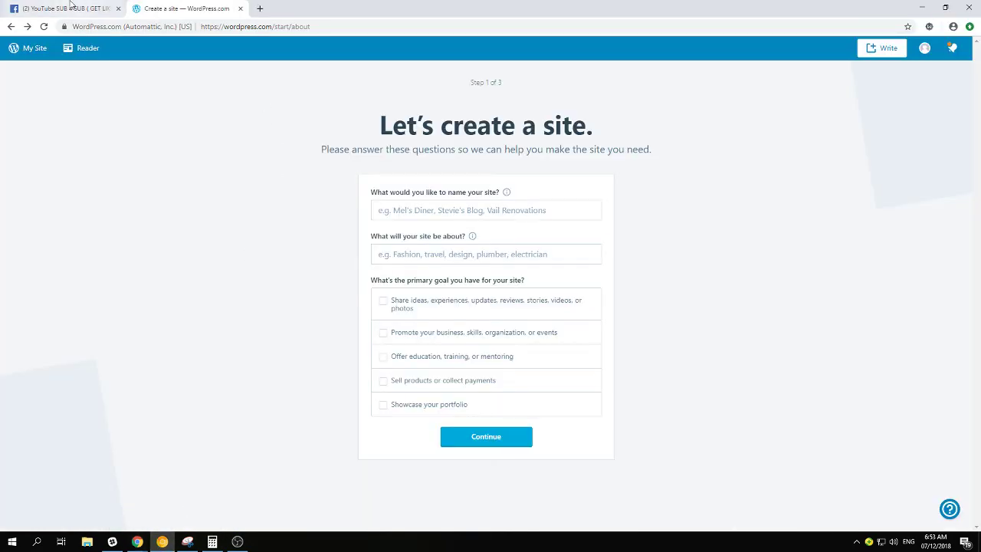
# Minimize the Create a site window and switch to the Virtual Kings site tab
pyautogui.click(922, 7)
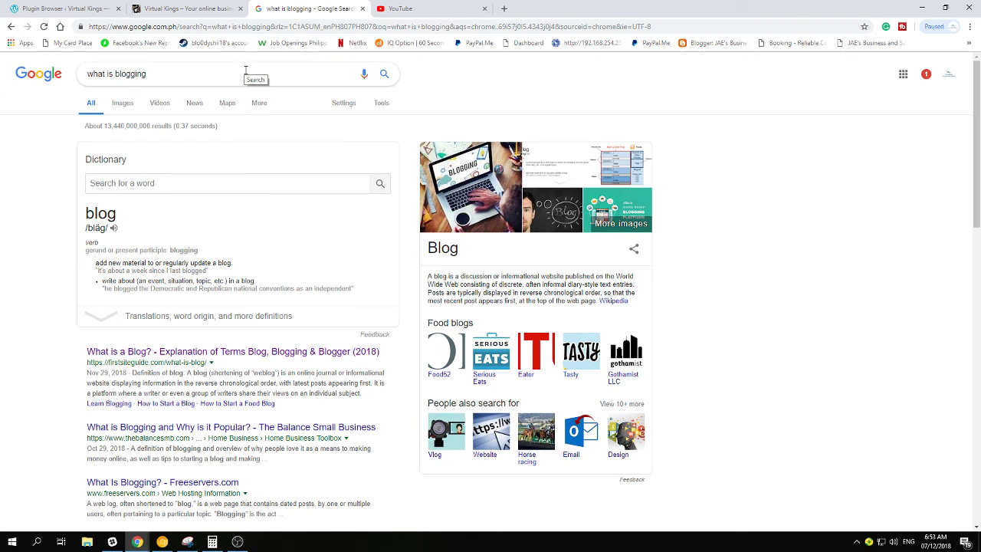
pyautogui.click(207, 9)
# Return from the Google blogging results to the Virtual Kings Import Another Site page
pyautogui.click(73, 9)
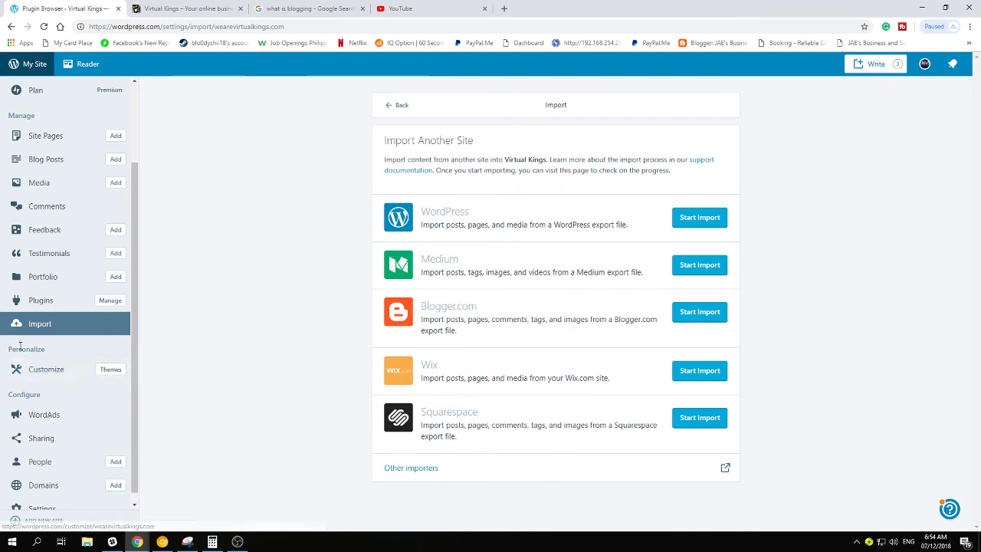
# Open the Themes gallery and scroll through the available themes
pyautogui.click(112, 370)
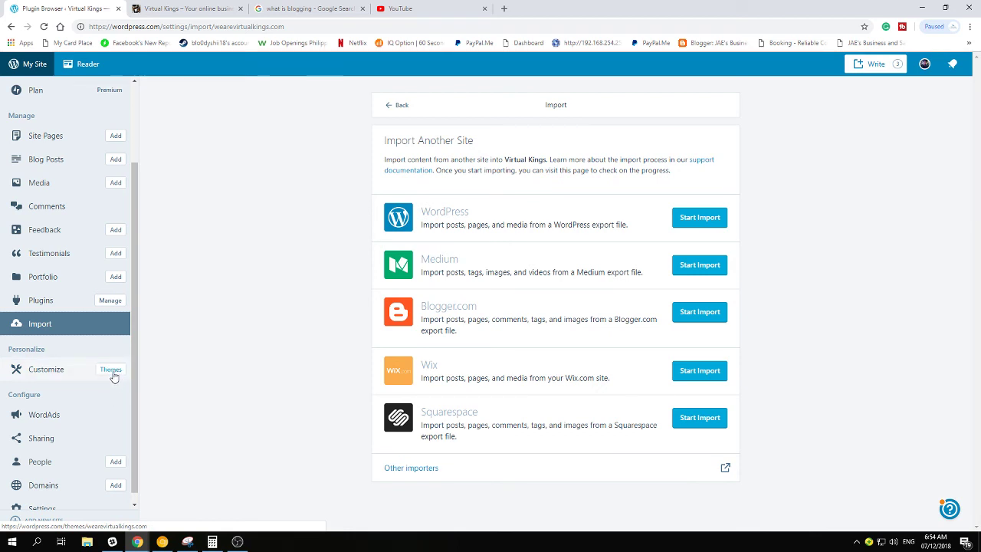
pyautogui.scroll(-3, 460, 253)
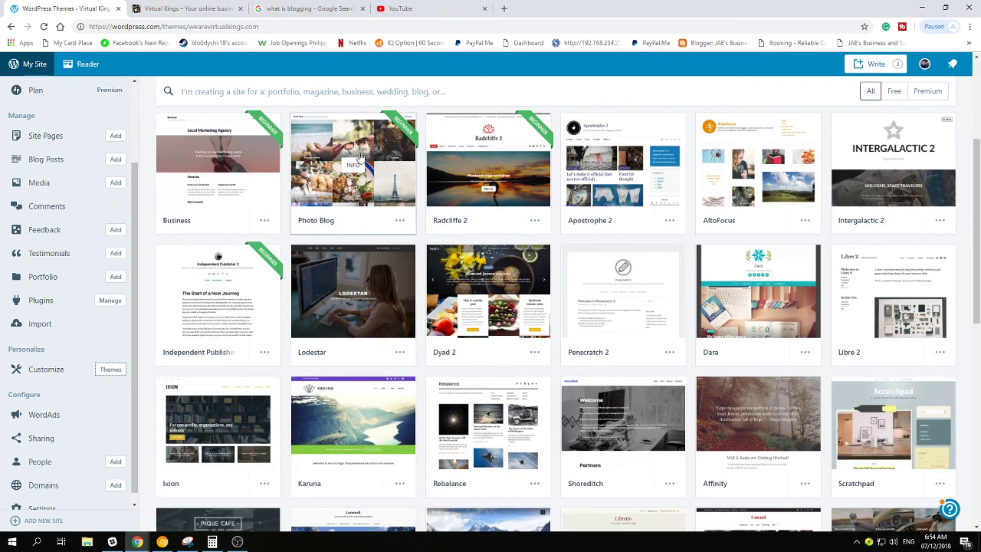
pyautogui.scroll(-3, 795, 380)
pyautogui.scroll(-6, 499, 376)
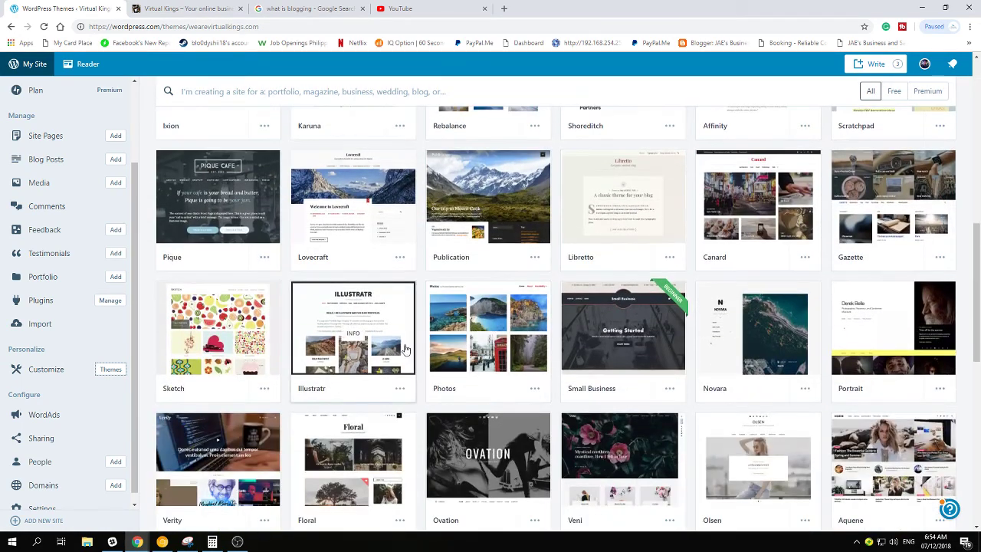
pyautogui.scroll(15, 613, 329)
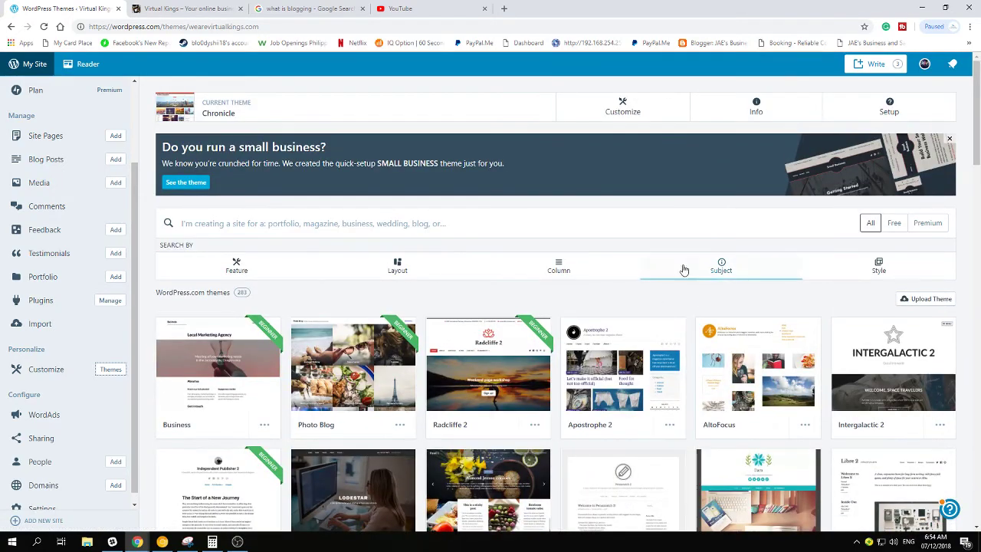
# Filter the gallery to Free themes, then to Premium themes, and browse them
pyautogui.click(894, 222)
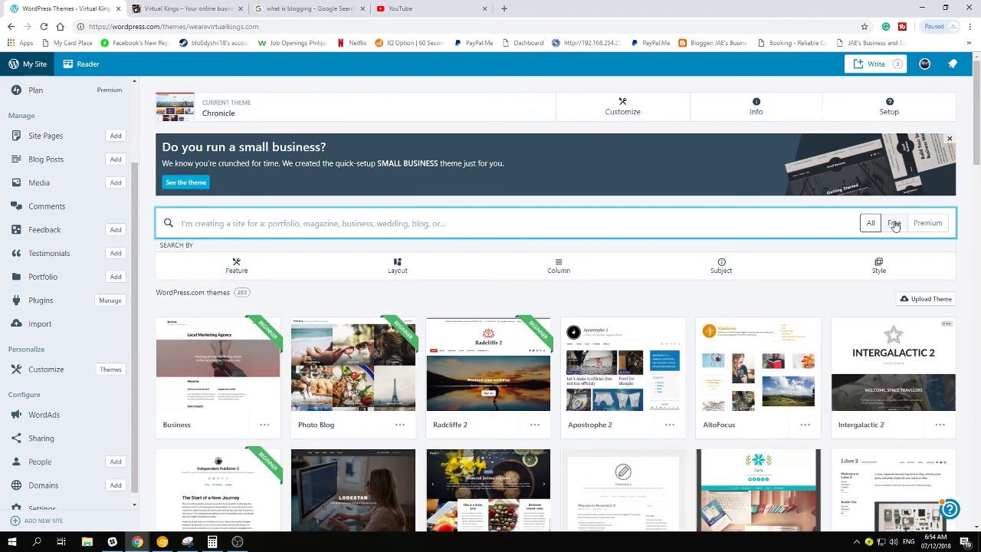
pyautogui.click(935, 230)
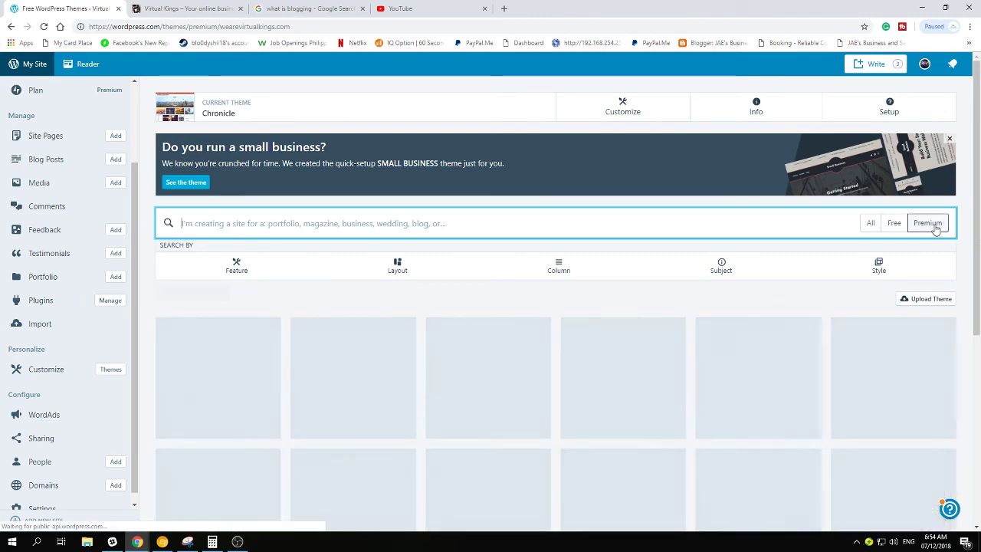
pyautogui.scroll(-3, 536, 322)
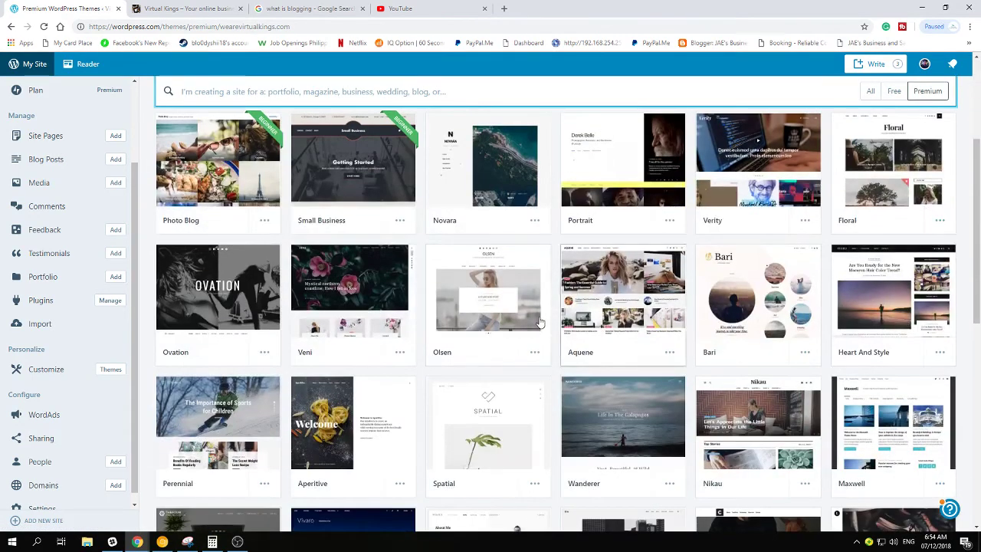
pyautogui.scroll(3, 376, 304)
pyautogui.scroll(-15, 376, 304)
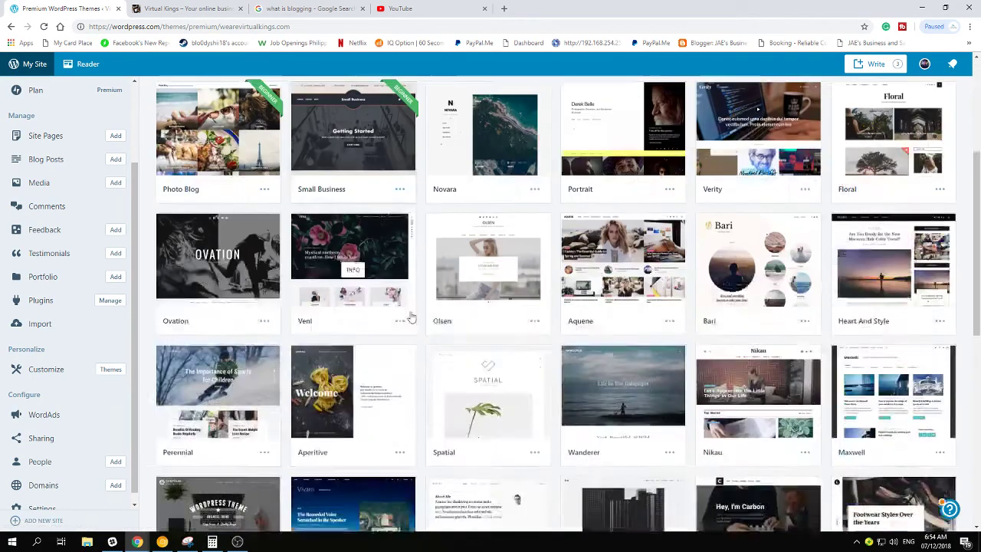
pyautogui.scroll(-10, 442, 349)
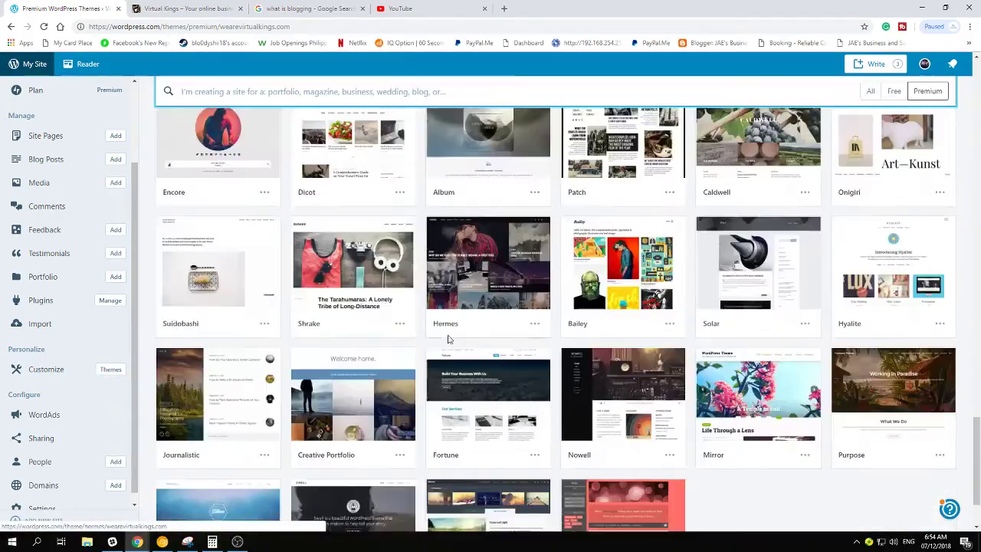
pyautogui.scroll(20, 720, 257)
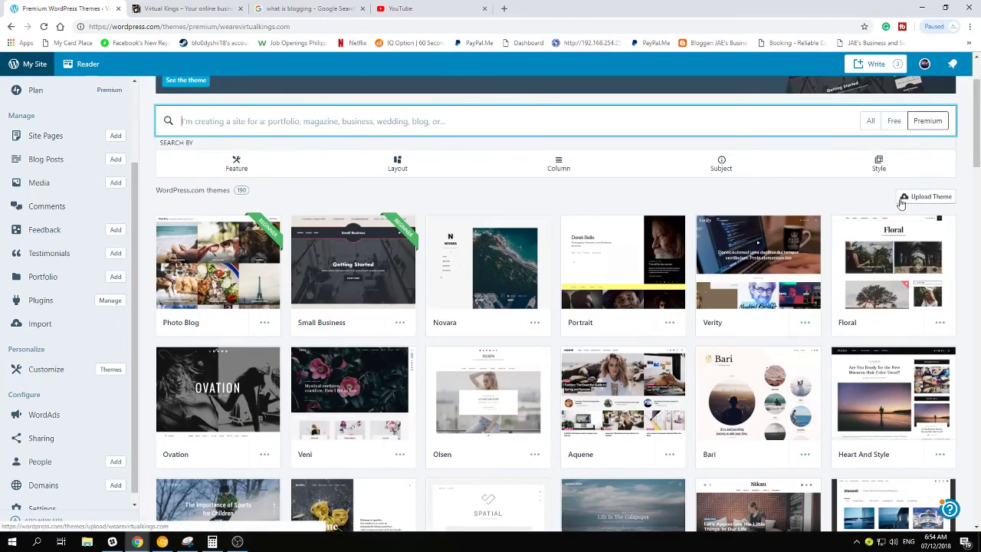
# Switch the filter back to Free themes and browse the results
pyautogui.click(893, 126)
pyautogui.scroll(-5, 509, 471)
pyautogui.scroll(-3, 434, 427)
pyautogui.scroll(-3, 435, 428)
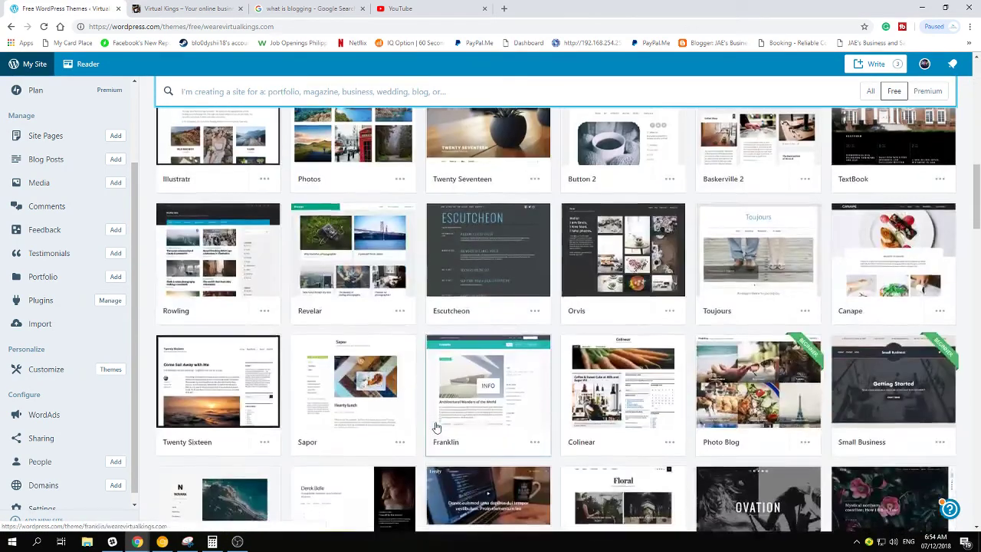
pyautogui.scroll(10, 437, 429)
pyautogui.scroll(2, 440, 424)
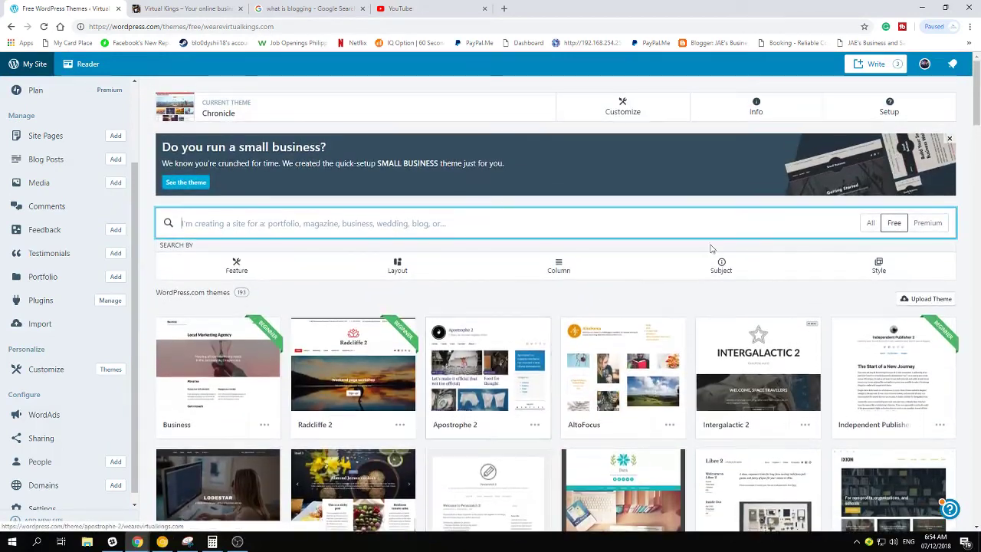
pyautogui.scroll(-3, 766, 192)
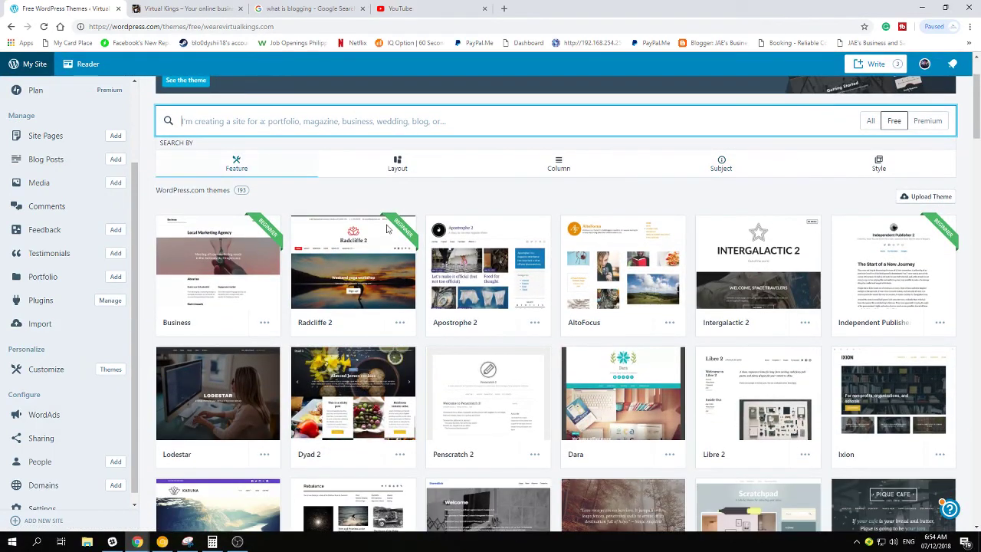
# Show All themes again, browse the full grid, then launch the Customizer
pyautogui.click(874, 121)
pyautogui.scroll(-3, 397, 395)
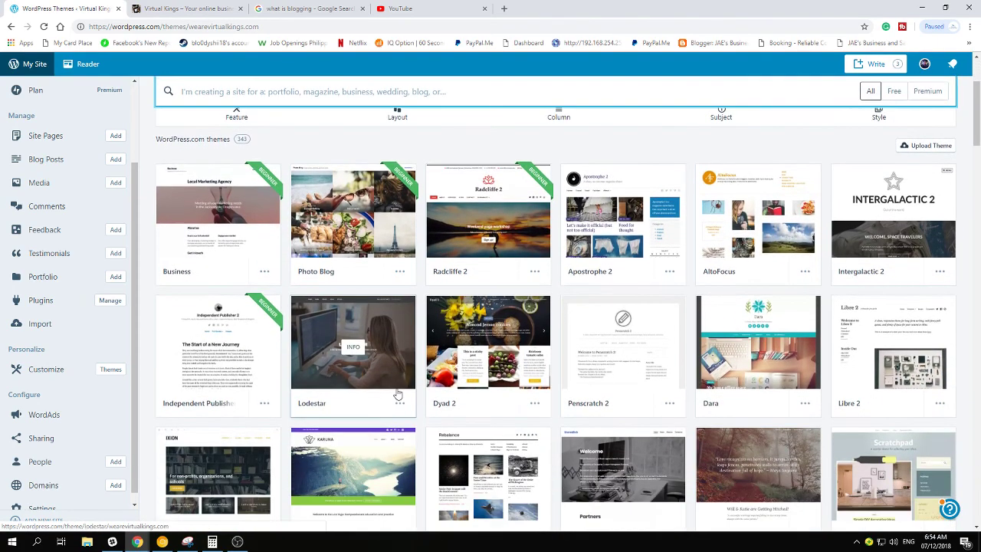
pyautogui.scroll(-1, 398, 395)
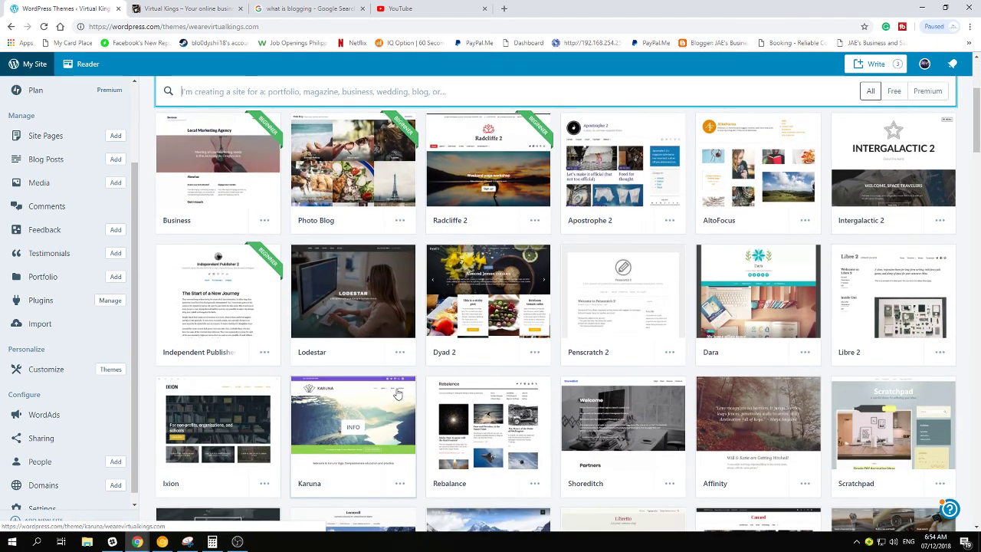
pyautogui.scroll(-2, 398, 395)
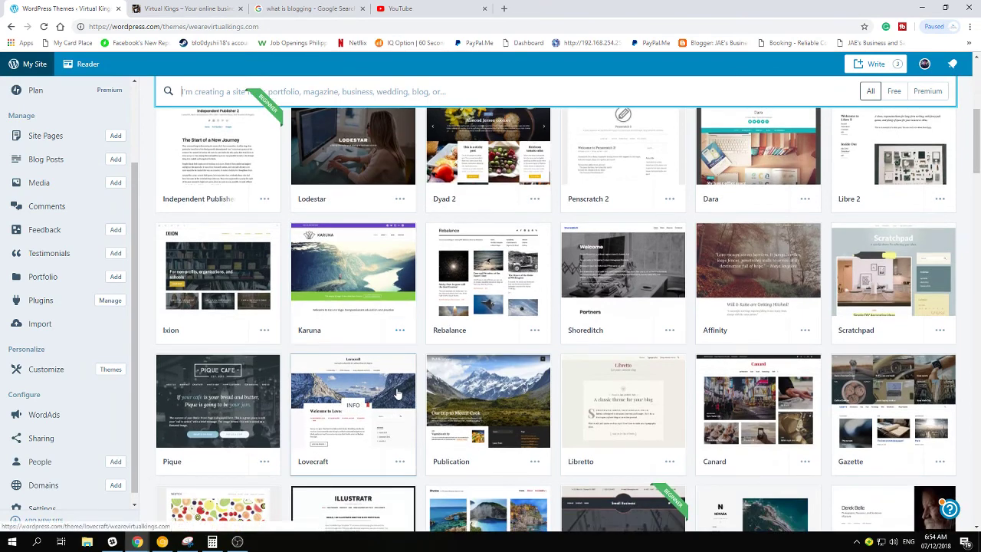
pyautogui.scroll(-1, 398, 395)
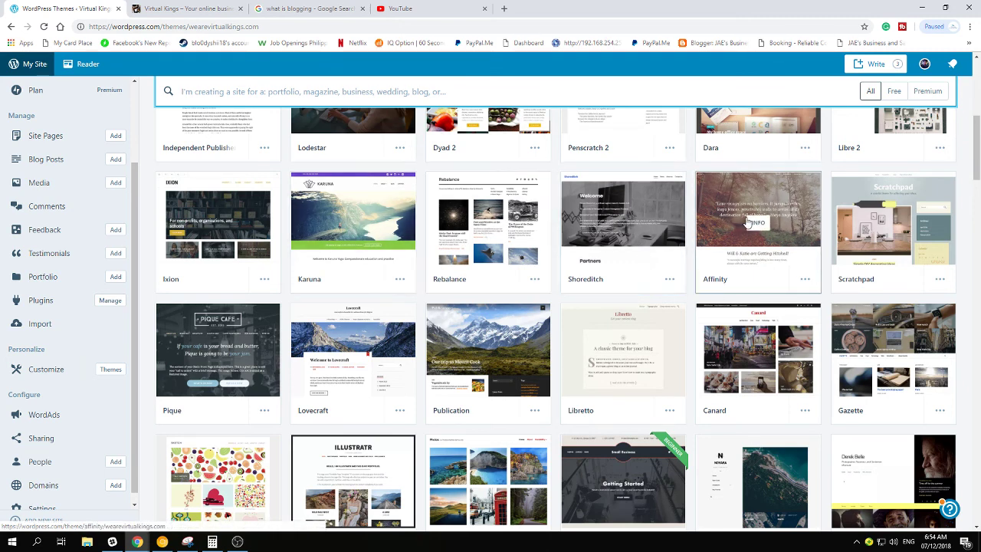
pyautogui.scroll(1, 498, 245)
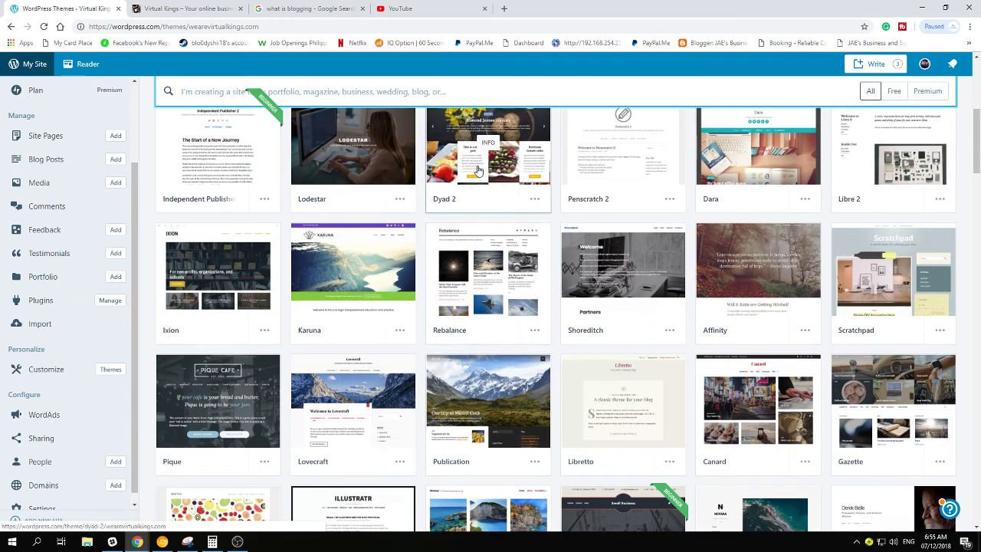
pyautogui.scroll(1, 477, 170)
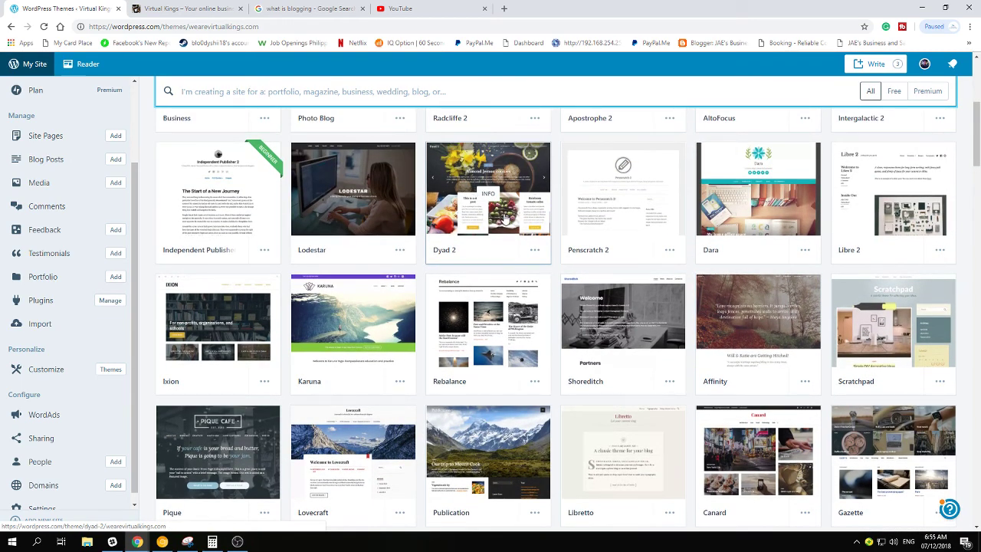
pyautogui.scroll(-1, 547, 311)
pyautogui.scroll(-1, 546, 311)
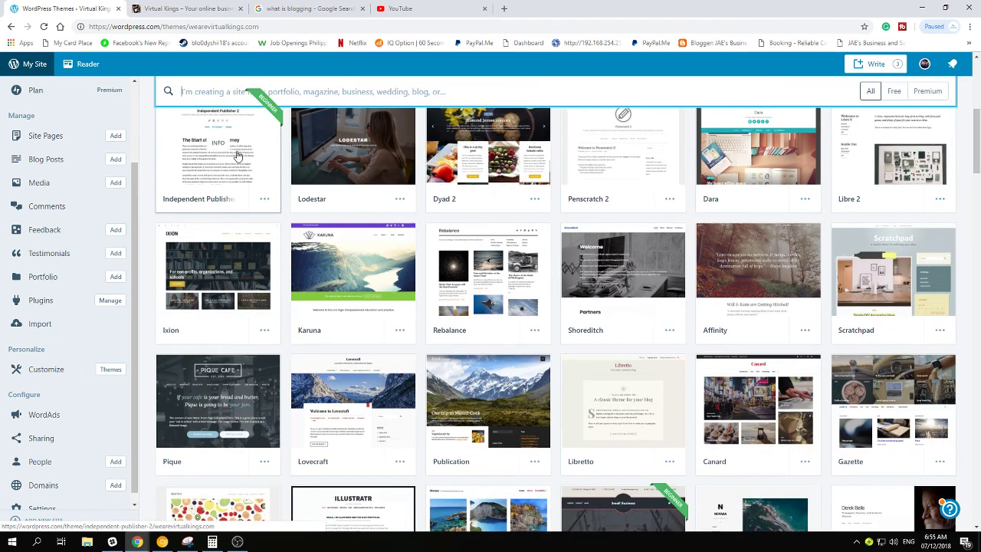
pyautogui.scroll(-3, 321, 230)
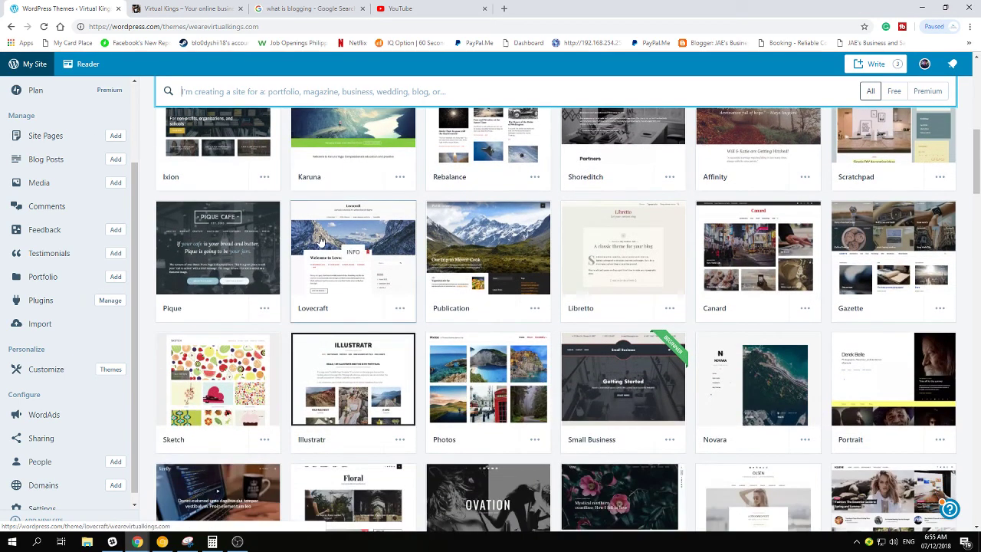
pyautogui.scroll(-2, 489, 245)
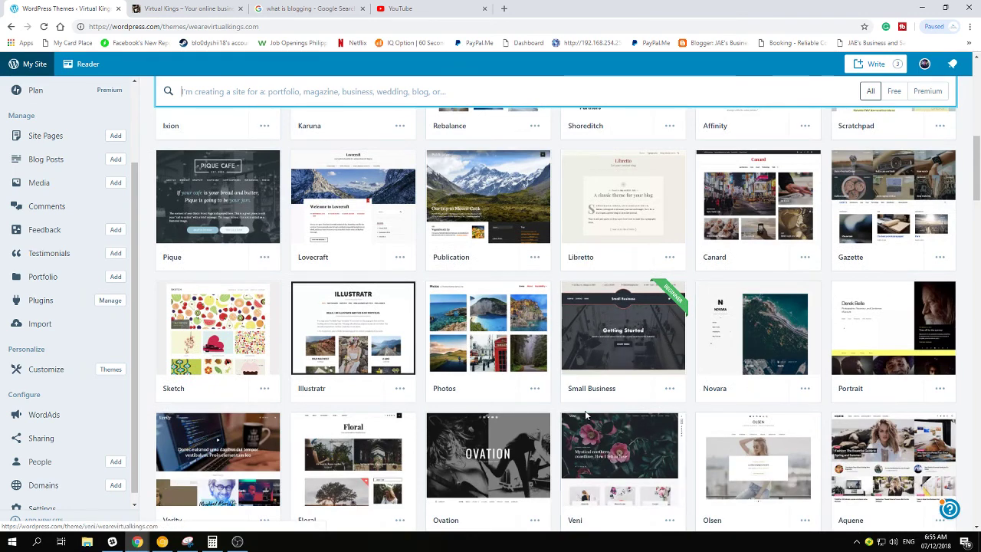
pyautogui.scroll(-2, 213, 338)
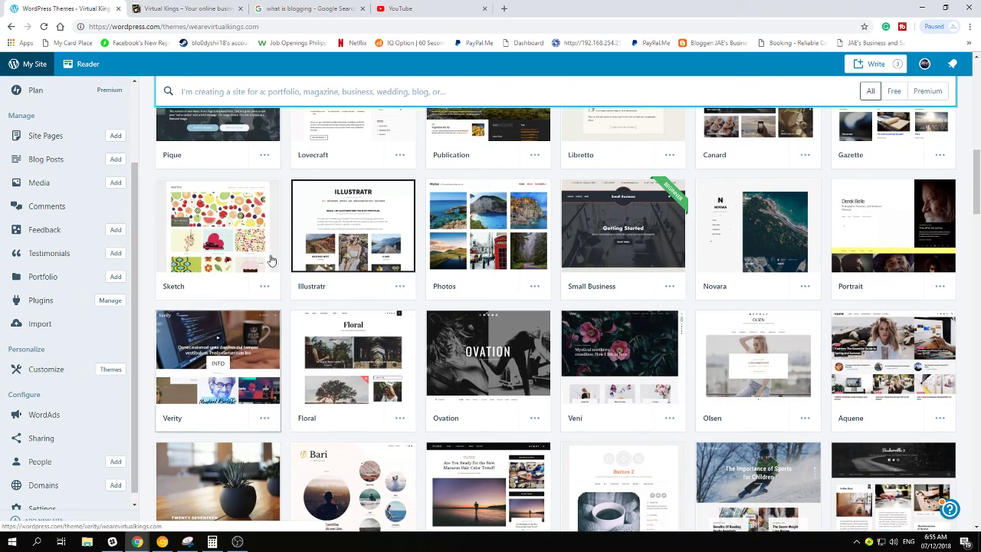
pyautogui.click(37, 371)
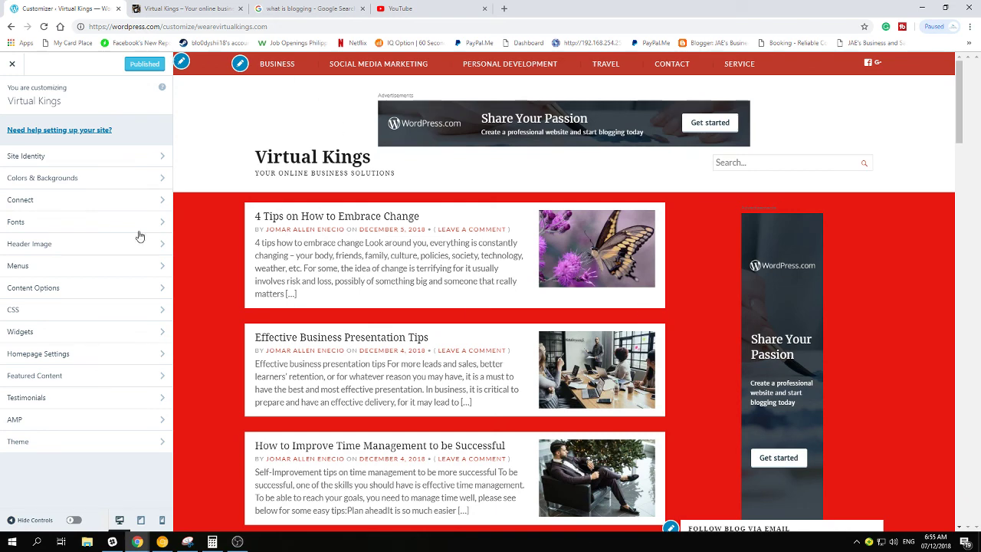
pyautogui.click(72, 161)
pyautogui.click(23, 102)
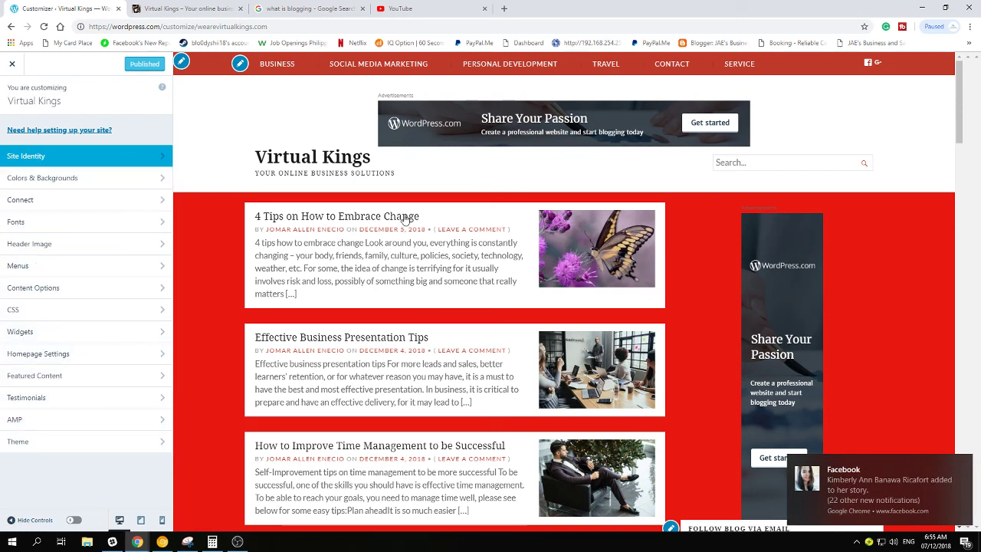
# Under Colors & Backgrounds, try green, olive, yellow, orange and blue, then apply the coral tree pattern
pyautogui.click(92, 179)
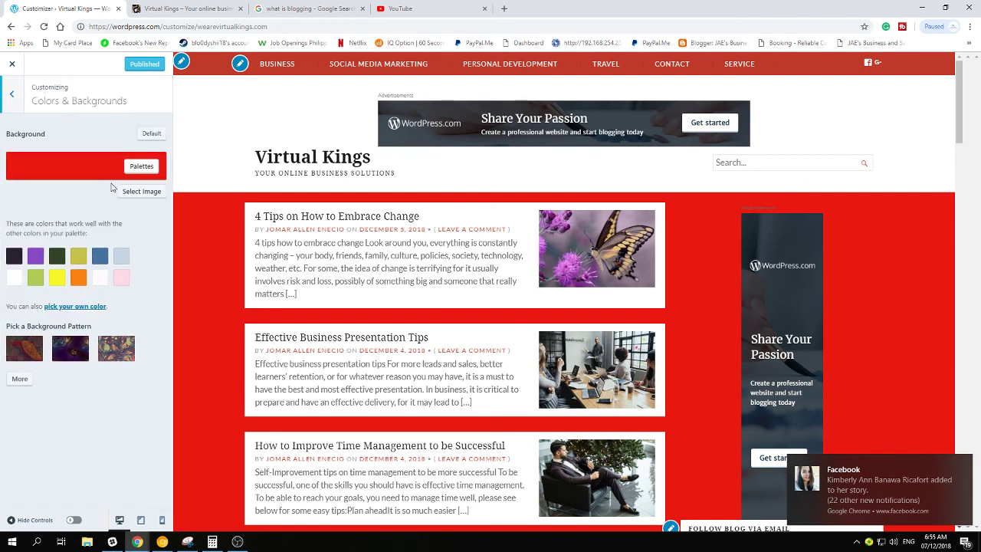
pyautogui.click(55, 260)
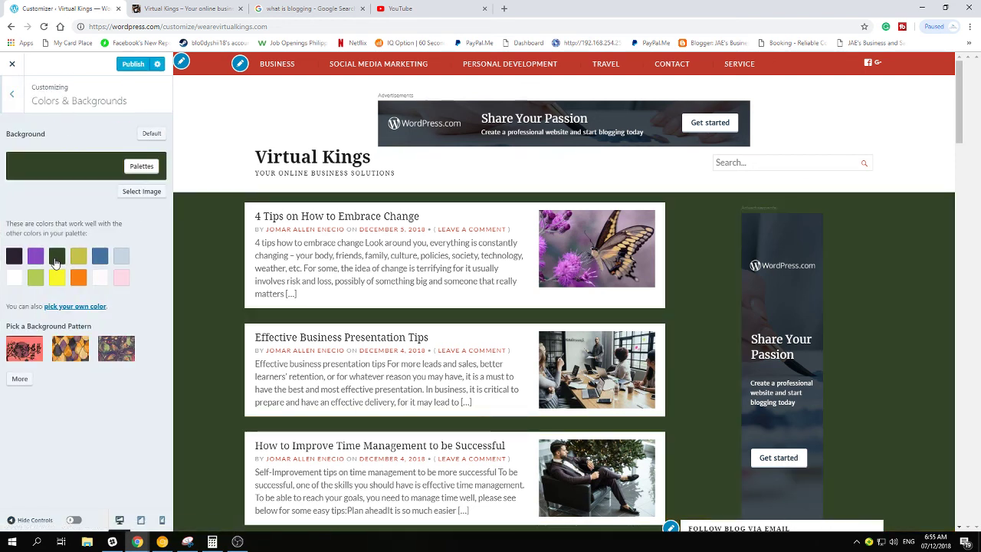
pyautogui.click(79, 258)
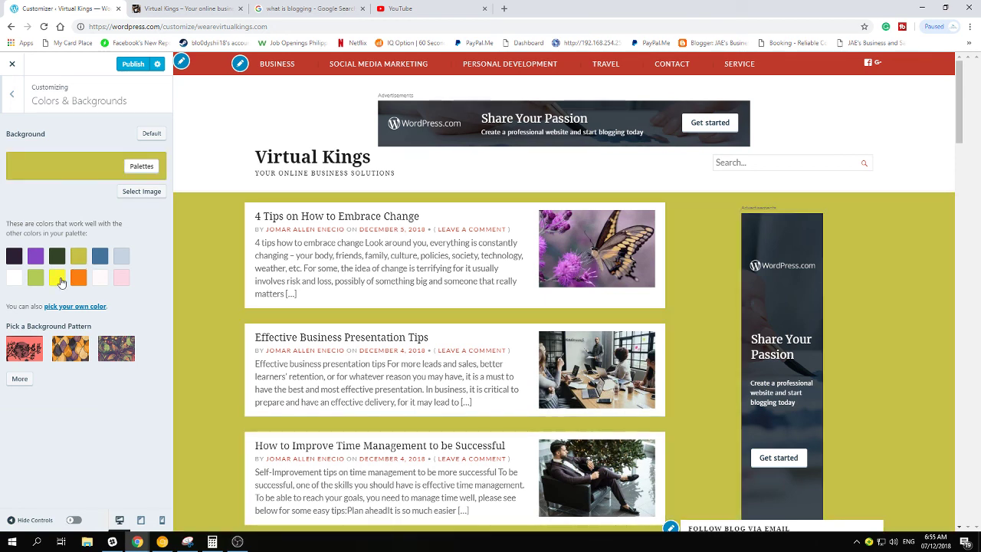
pyautogui.click(59, 279)
pyautogui.click(76, 281)
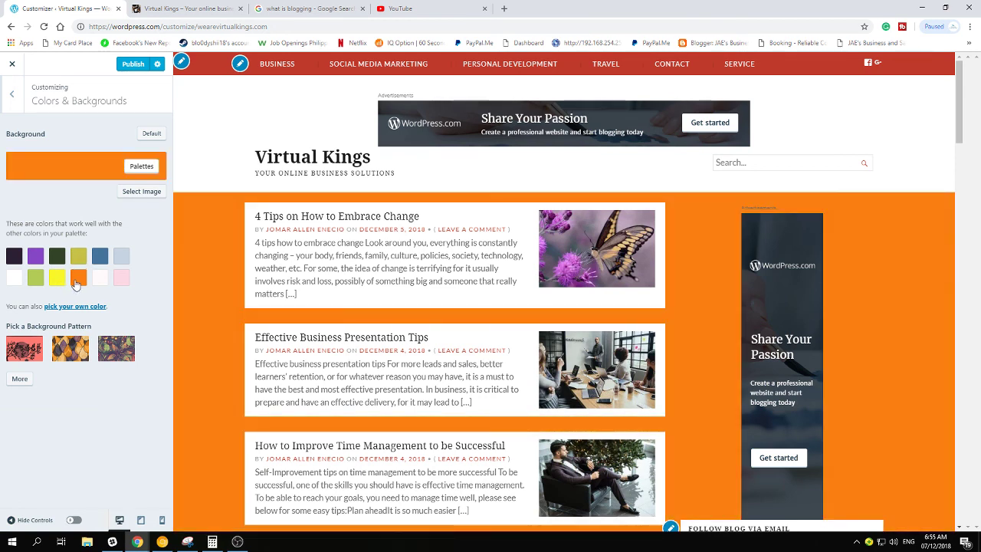
pyautogui.click(100, 259)
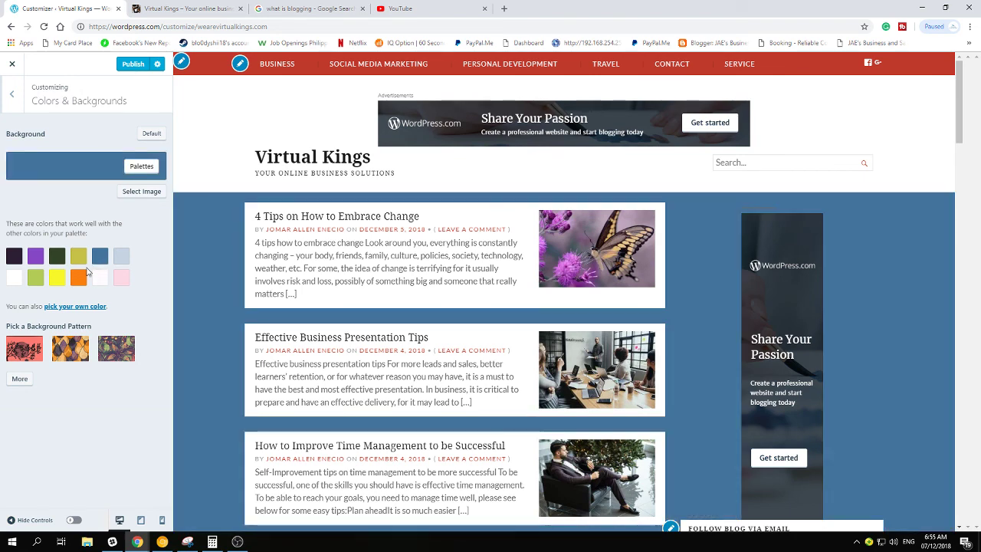
pyautogui.click(28, 352)
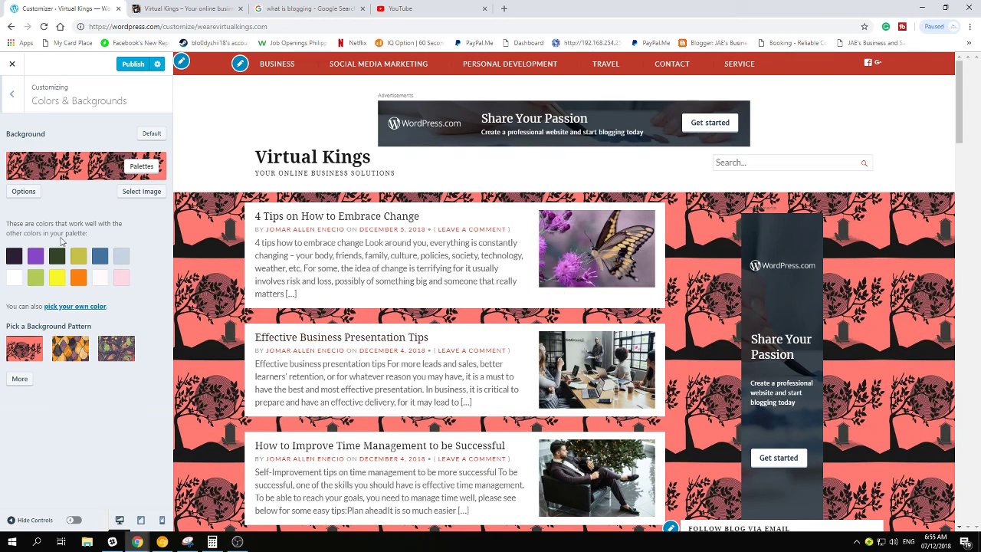
pyautogui.click(13, 95)
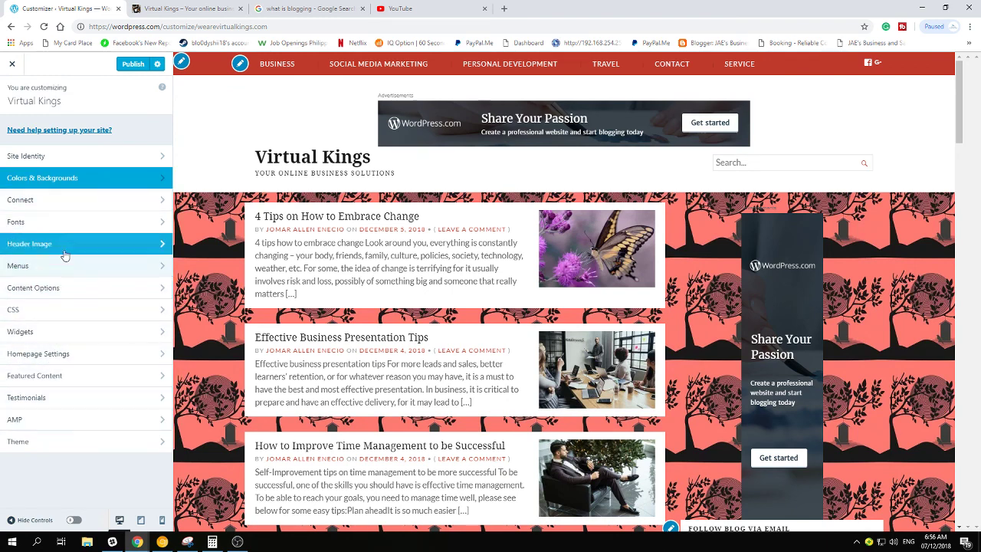
# Look through the Connect, Theme and CSS panels, then close the Customizer
pyautogui.click(60, 200)
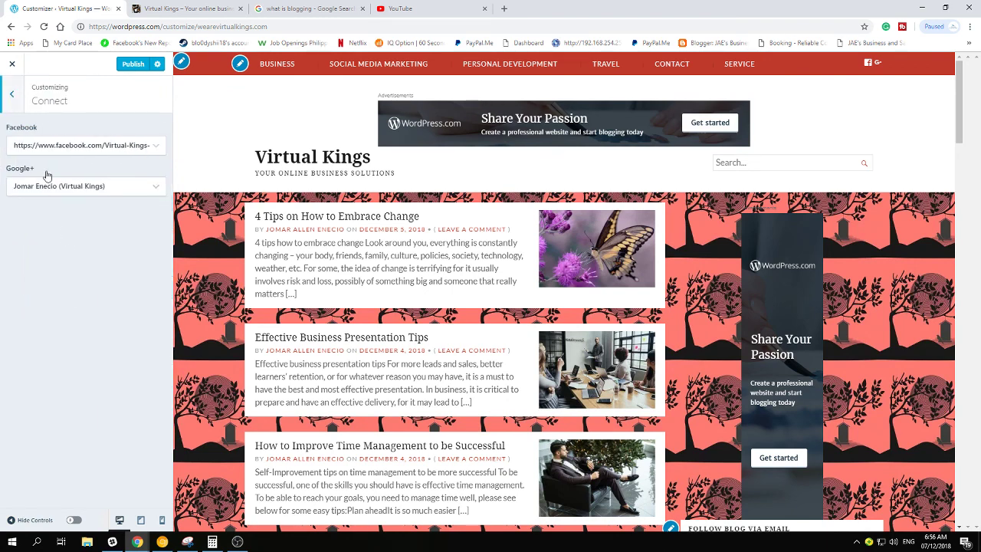
pyautogui.click(20, 96)
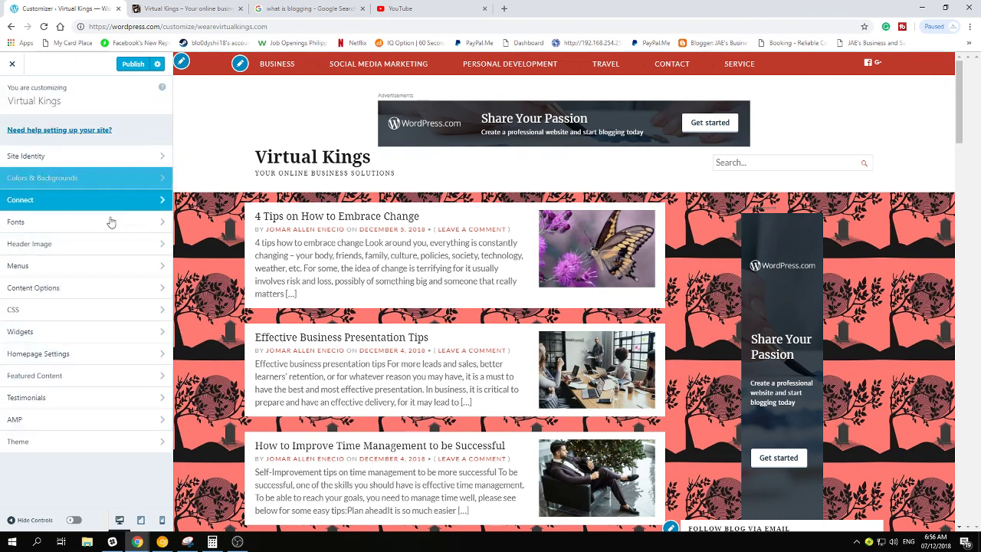
pyautogui.click(47, 447)
pyautogui.click(12, 95)
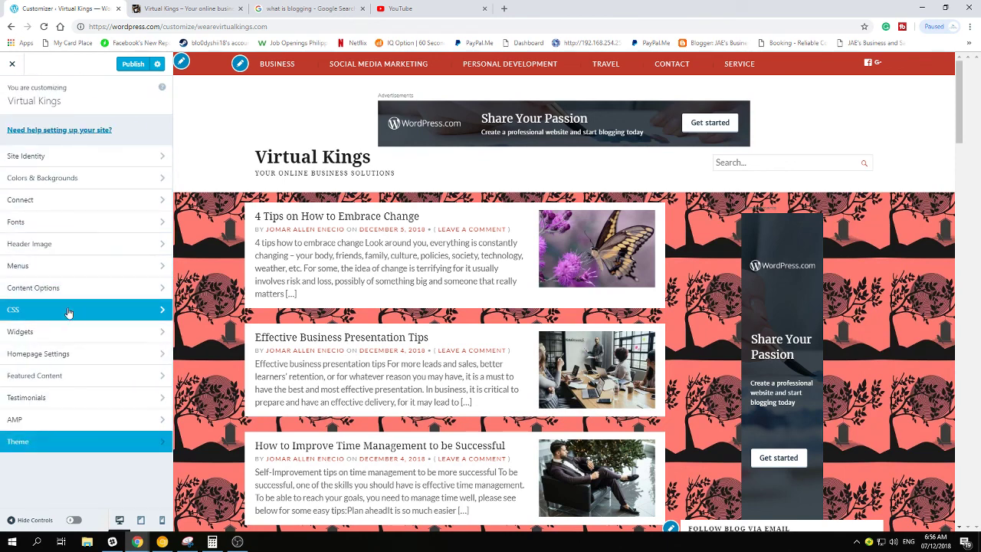
pyautogui.click(67, 310)
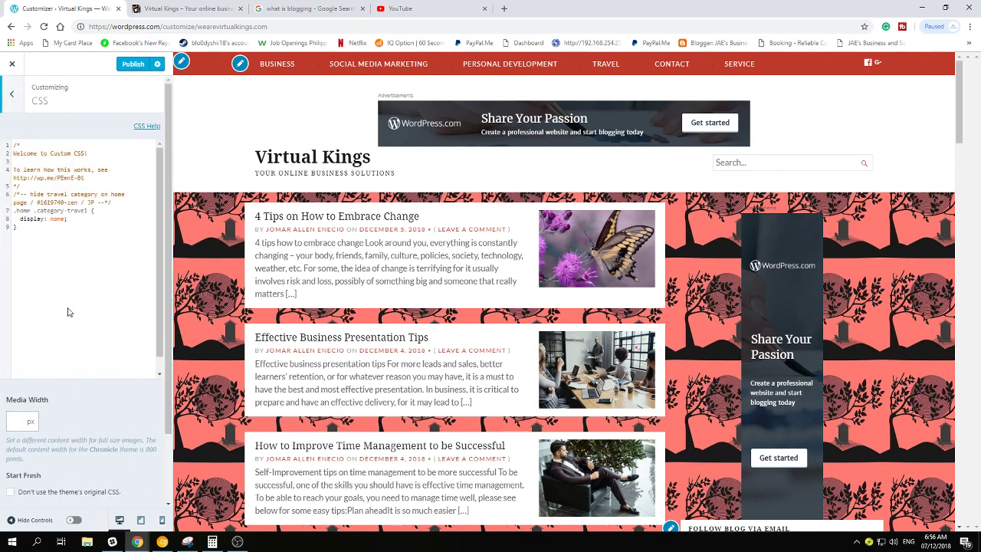
pyautogui.click(10, 93)
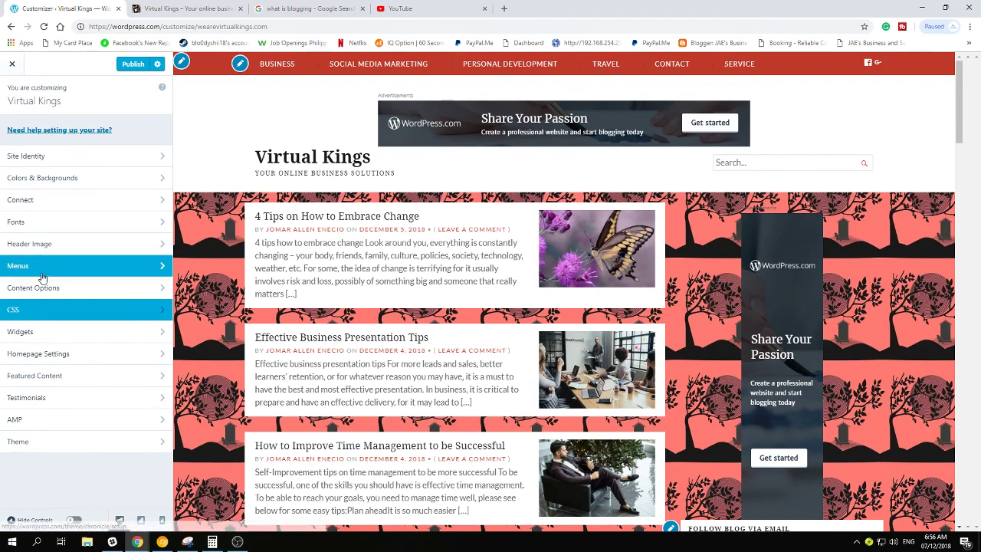
pyautogui.click(11, 65)
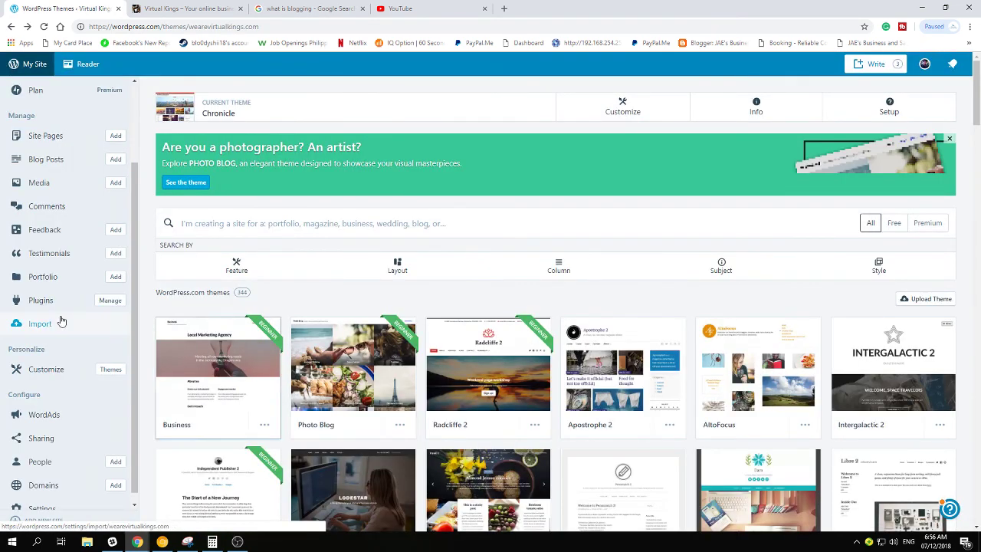
# Scroll the sidebar and open Settings to show the General tab for Virtual Kings
pyautogui.scroll(-1, 55, 319)
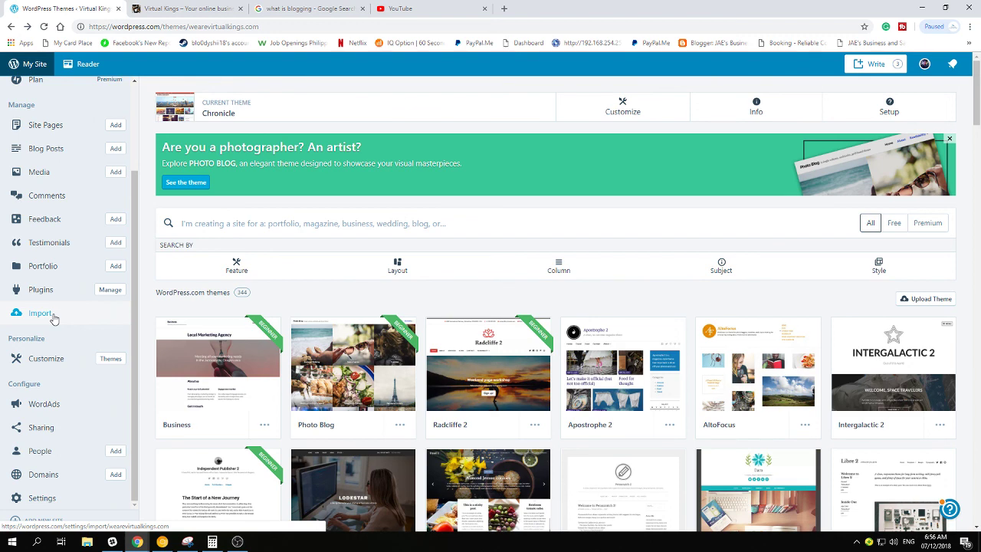
pyautogui.click(39, 497)
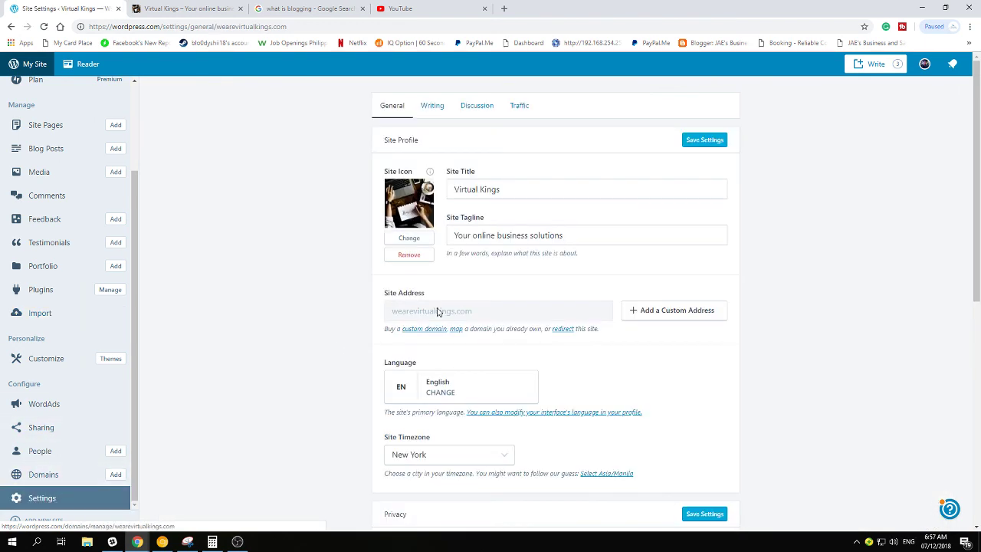
# Open the Traffic tab and select the Google site-verification meta tag
pyautogui.click(519, 106)
pyautogui.scroll(-4, 506, 320)
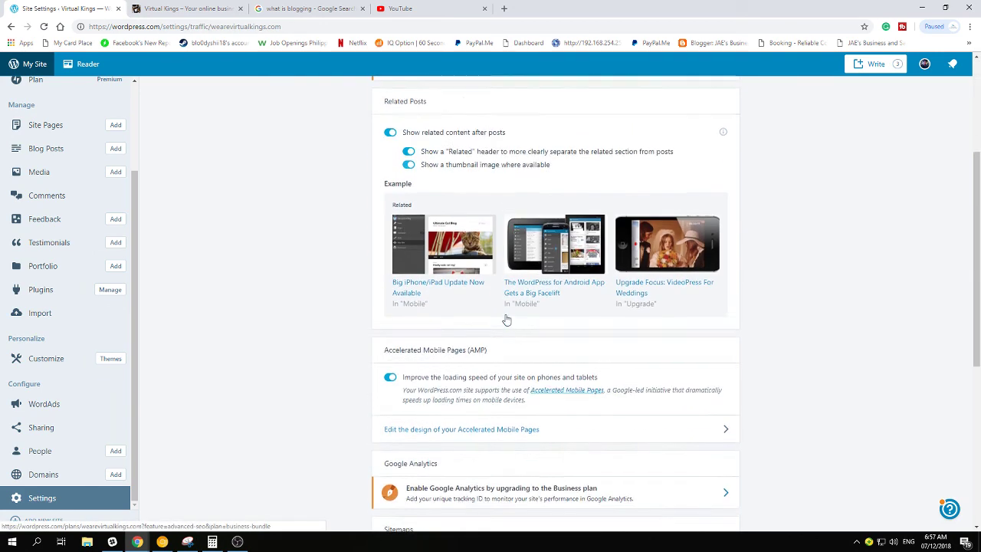
pyautogui.scroll(-5, 506, 321)
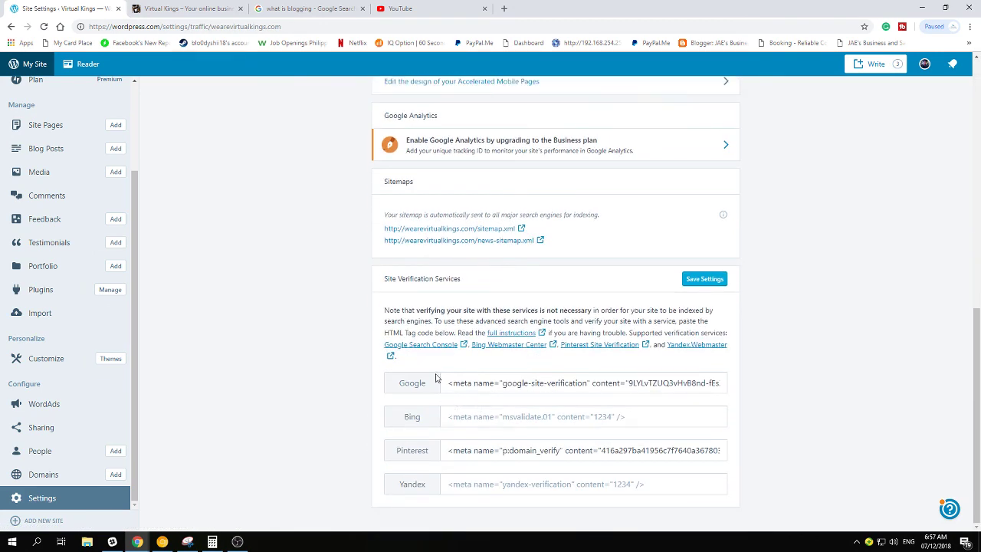
pyautogui.click(499, 383)
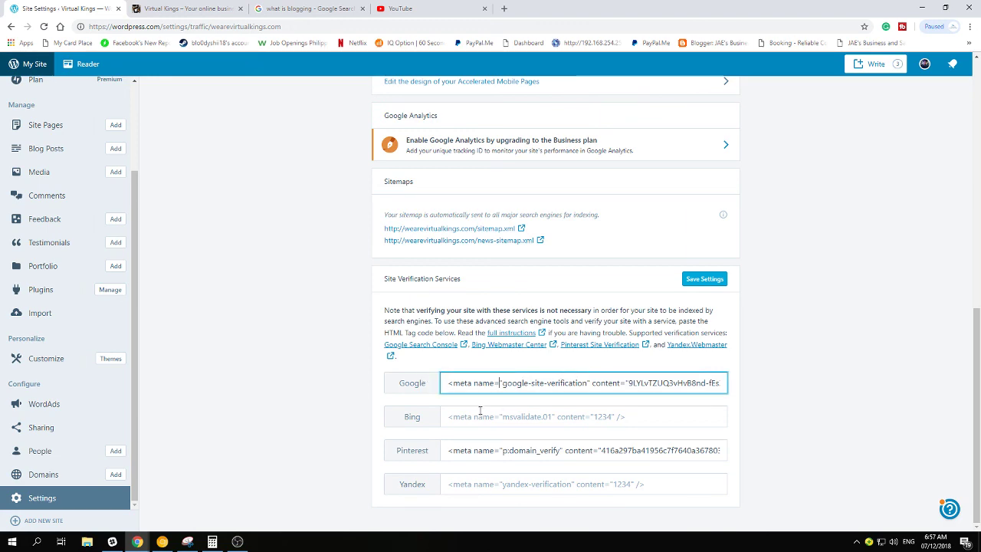
pyautogui.moveTo(452, 383); pyautogui.dragTo(736, 393)
pyautogui.scroll(7, 642, 364)
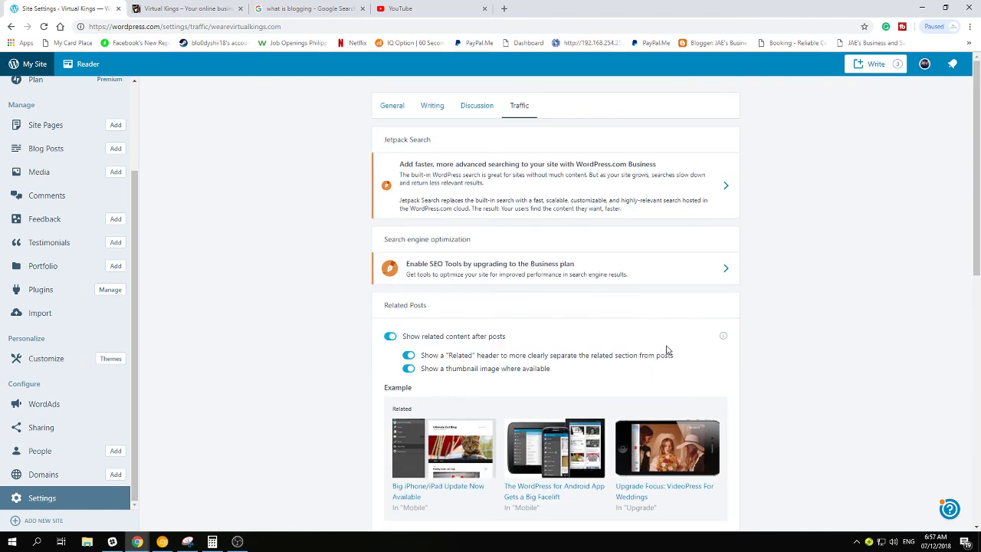
pyautogui.scroll(-3, 674, 344)
pyautogui.scroll(-3, 675, 344)
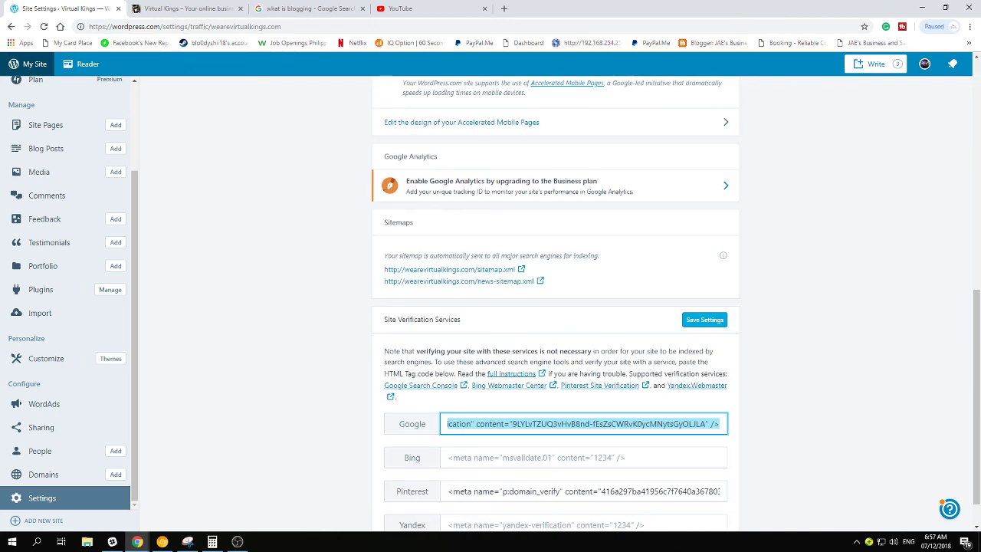
pyautogui.click(312, 316)
pyautogui.scroll(-1, 291, 354)
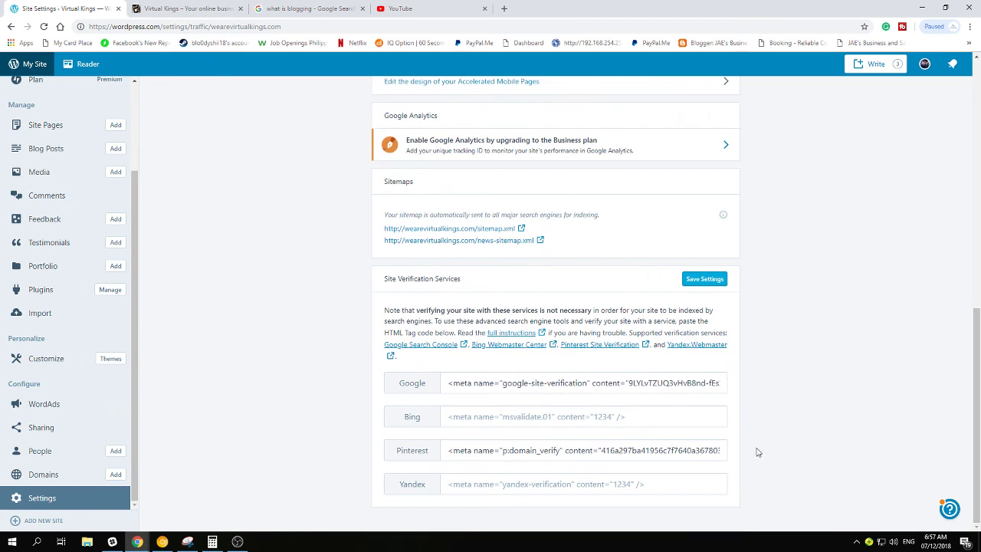
pyautogui.moveTo(449, 381); pyautogui.dragTo(795, 394)
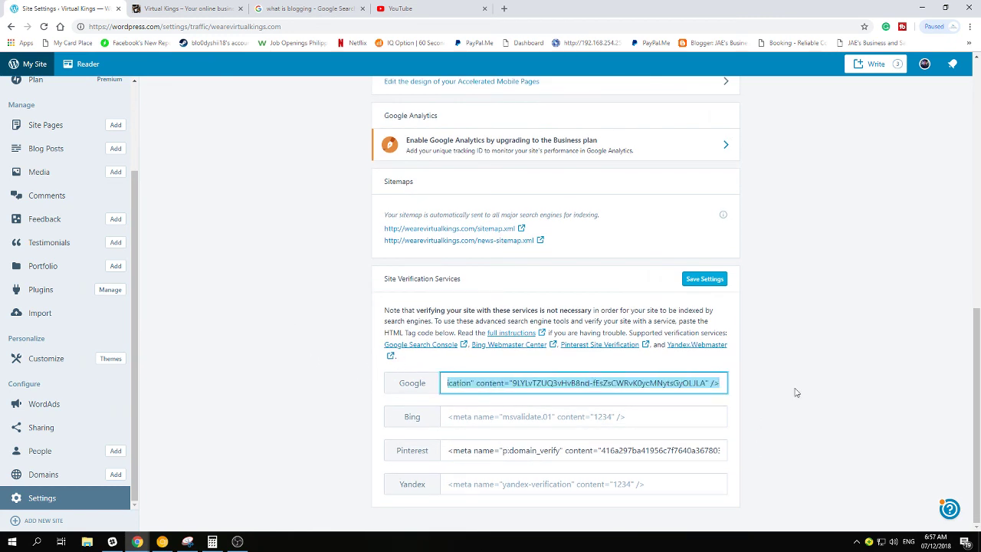
# Inspect the Pinterest verification tag and the empty Bing field, then scroll back up
pyautogui.moveTo(476, 452); pyautogui.dragTo(807, 457)
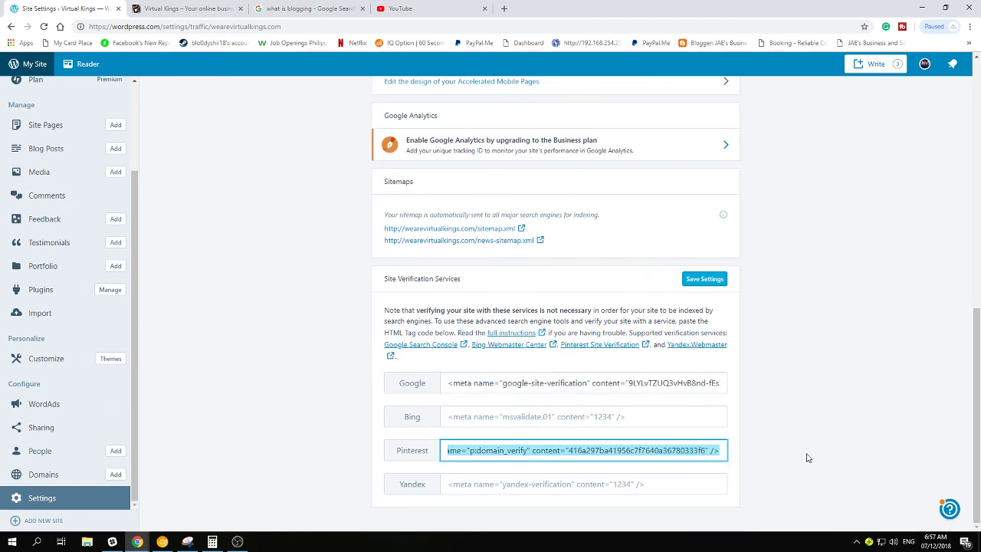
pyautogui.click(545, 414)
pyautogui.click(635, 416)
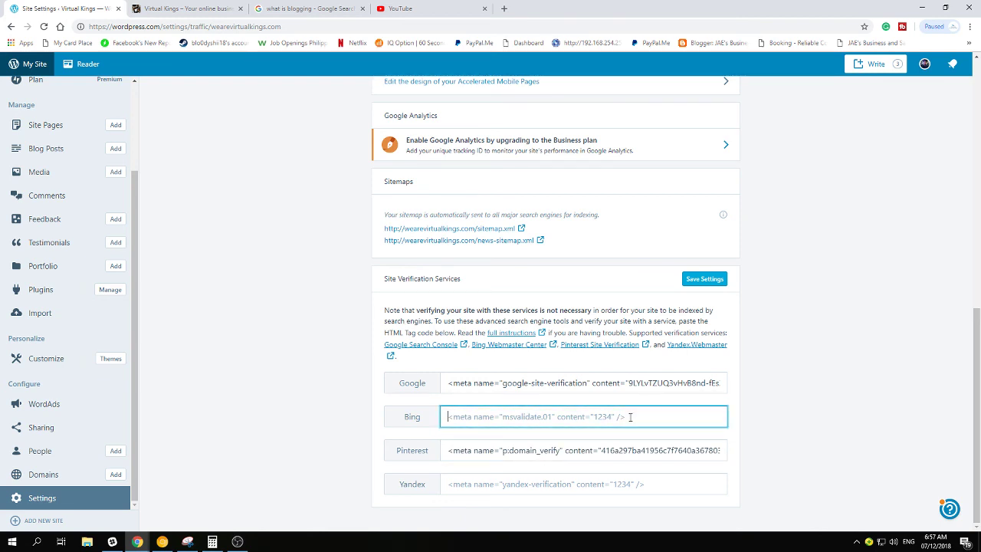
pyautogui.scroll(10, 273, 365)
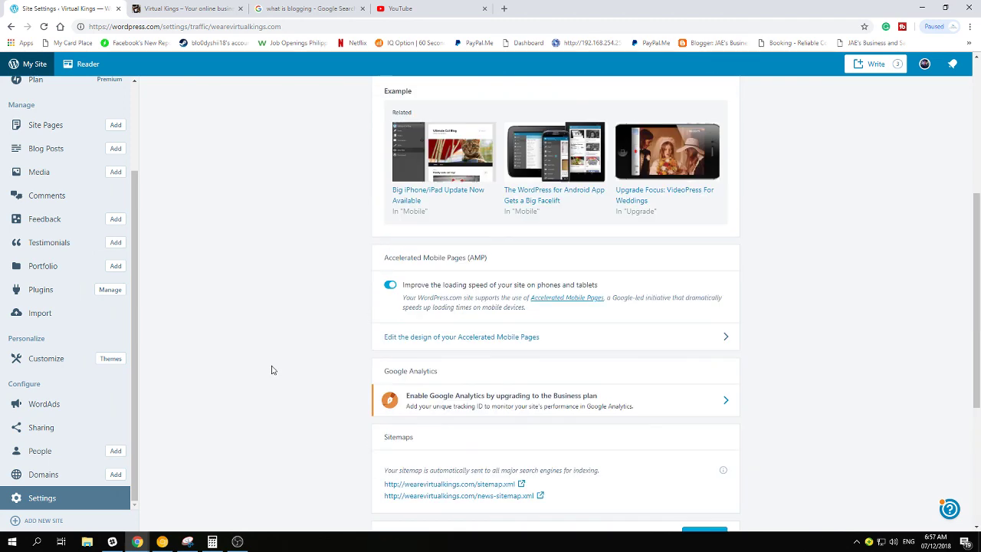
pyautogui.scroll(-10, 276, 368)
pyautogui.moveTo(504, 460); pyautogui.dragTo(446, 450)
pyautogui.click(447, 451)
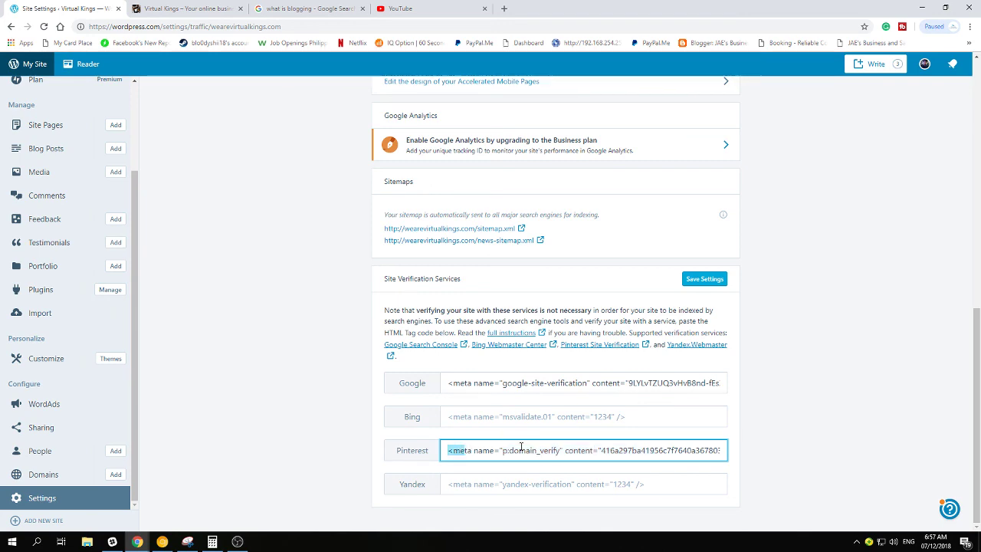
pyautogui.hotkey('ctrl', 'a')
pyautogui.click(251, 286)
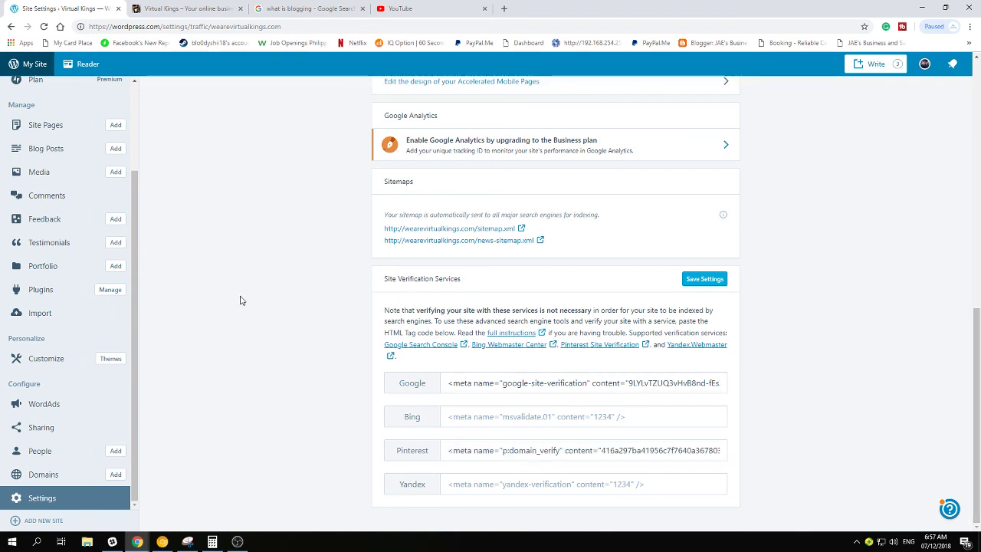
pyautogui.scroll(10, 240, 300)
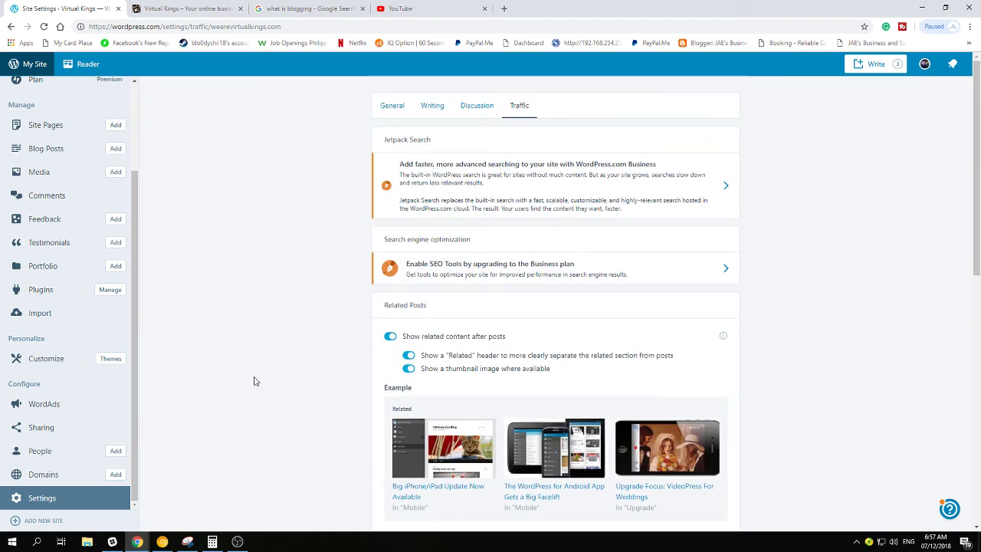